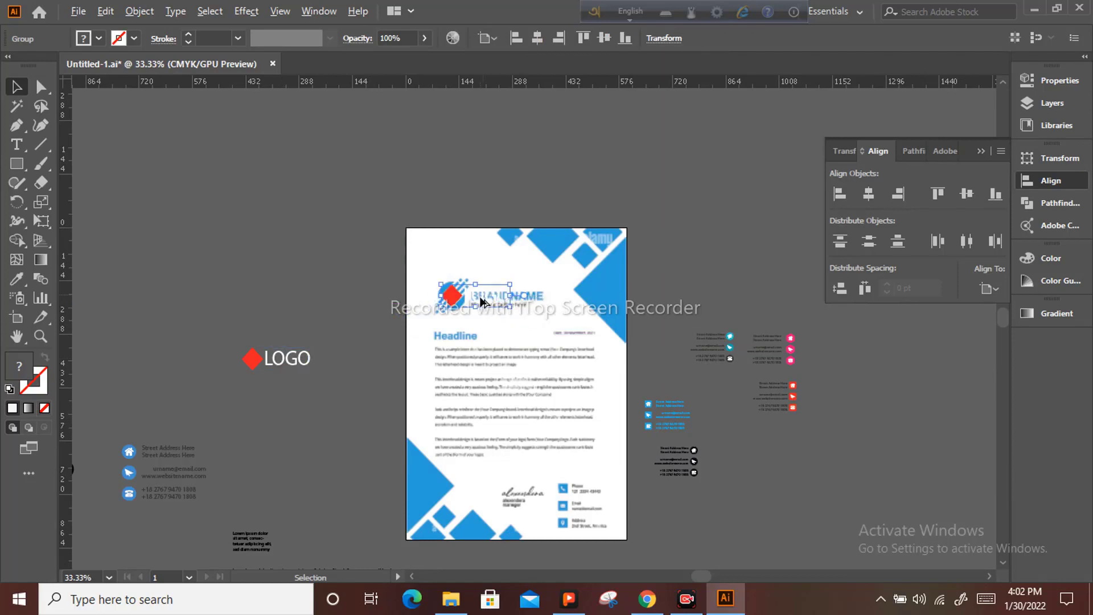
# Step: Recolor the diamond logo group with the template's blue, then enlarge it and position it over the BRANDNAME placeholder
pyautogui.scroll(4, 477, 301)
pyautogui.click(16, 278)
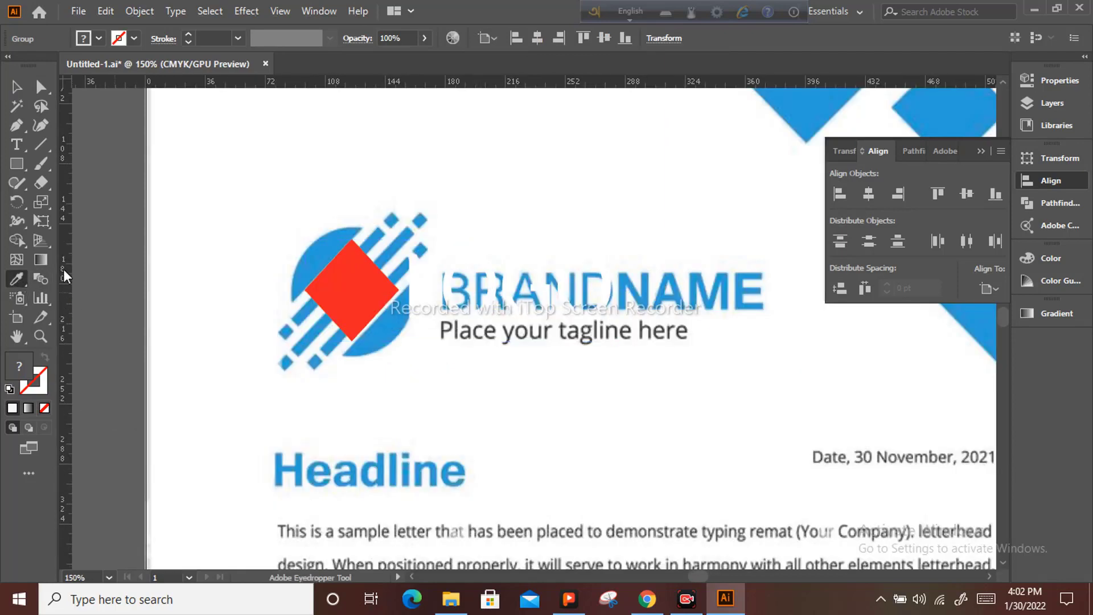
pyautogui.click(316, 257)
pyautogui.press('v')
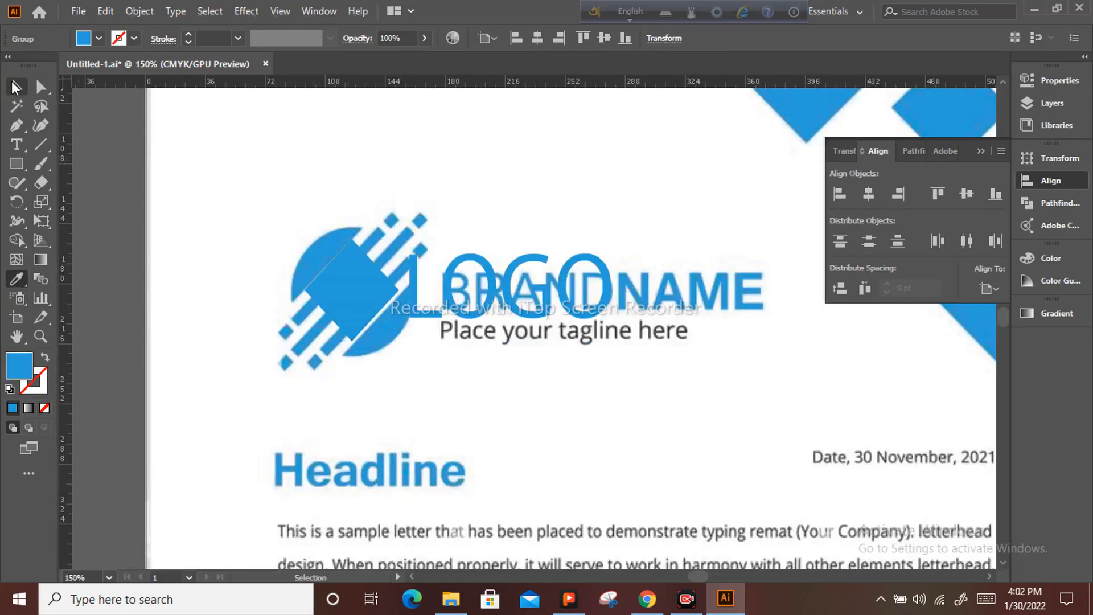
pyautogui.moveTo(610, 339); pyautogui.dragTo(683, 363)
pyautogui.moveTo(462, 307); pyautogui.dragTo(495, 310)
pyautogui.scroll(-2, 487, 312)
pyautogui.moveTo(571, 285); pyautogui.dragTo(432, 333)
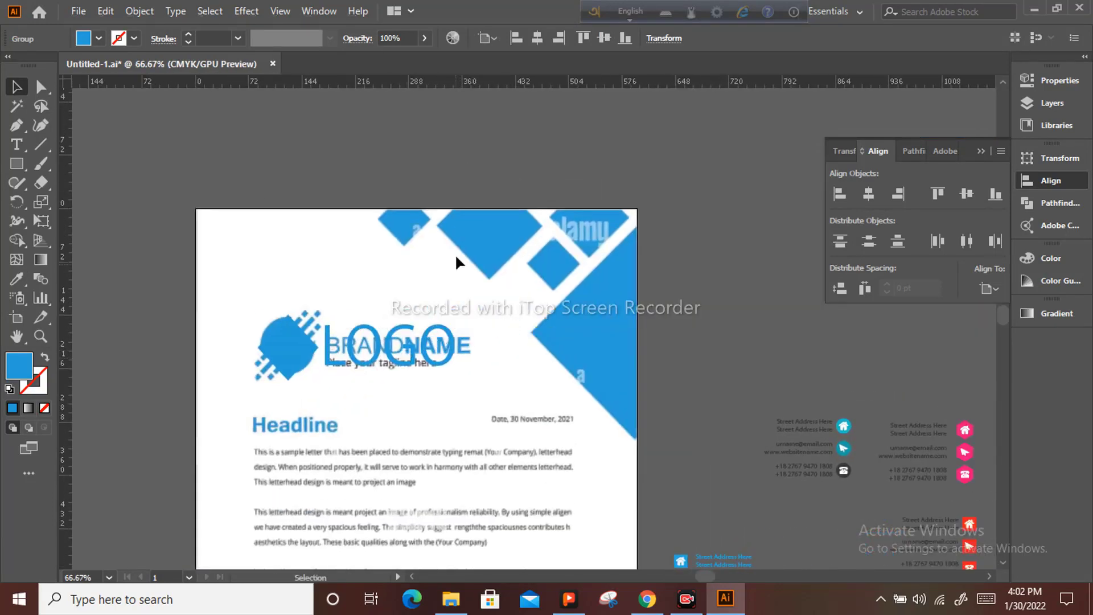
pyautogui.click(469, 168)
# Step: Draw a blue square above the page, rotate it 45 degrees and move it over the small diamond at the page's top edge
pyautogui.scroll(1, 471, 169)
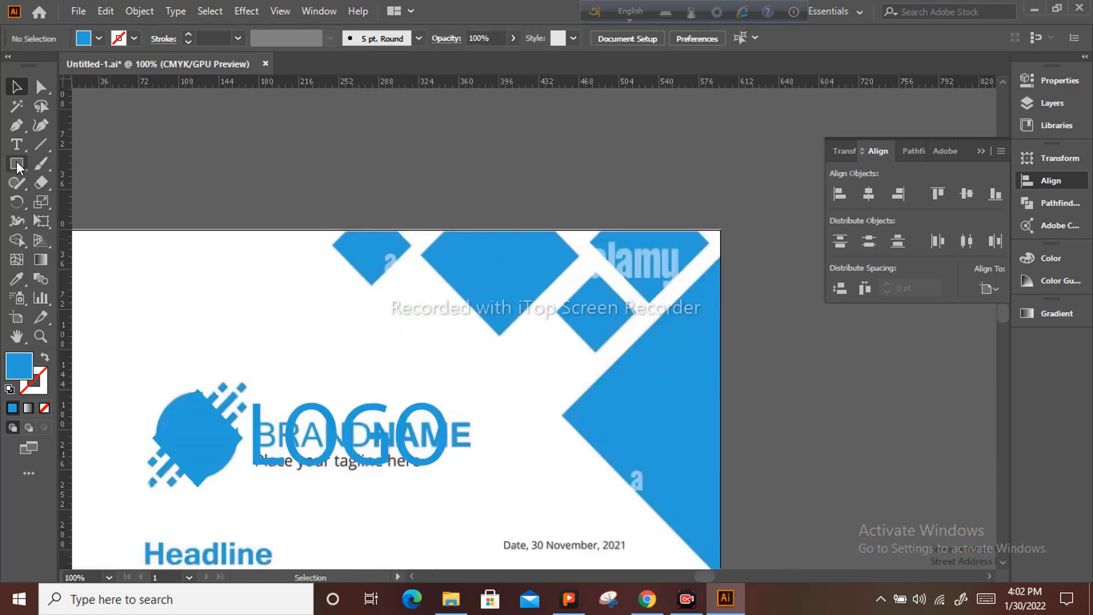
pyautogui.press('m')
pyautogui.moveTo(306, 142); pyautogui.dragTo(366, 202)
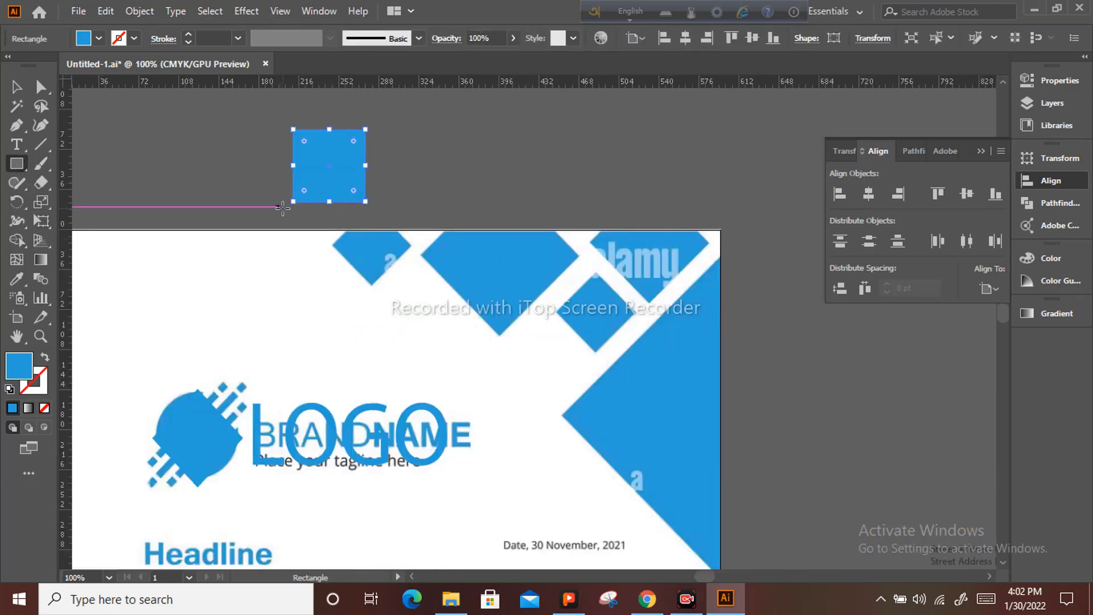
pyautogui.press('v')
pyautogui.moveTo(286, 209); pyautogui.dragTo(329, 226)
pyautogui.click(408, 188)
pyautogui.moveTo(320, 170); pyautogui.dragTo(361, 234)
# Step: Swap the rotated square's fill and stroke, then resize and nudge its outline to match the small reference diamond
pyautogui.scroll(2, 360, 235)
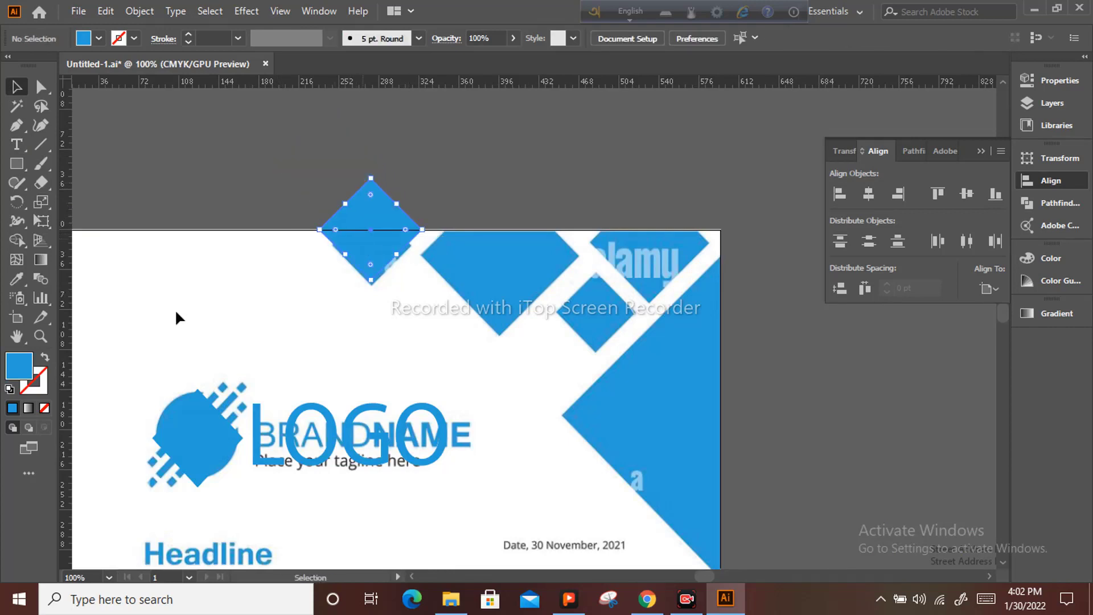
pyautogui.click(45, 357)
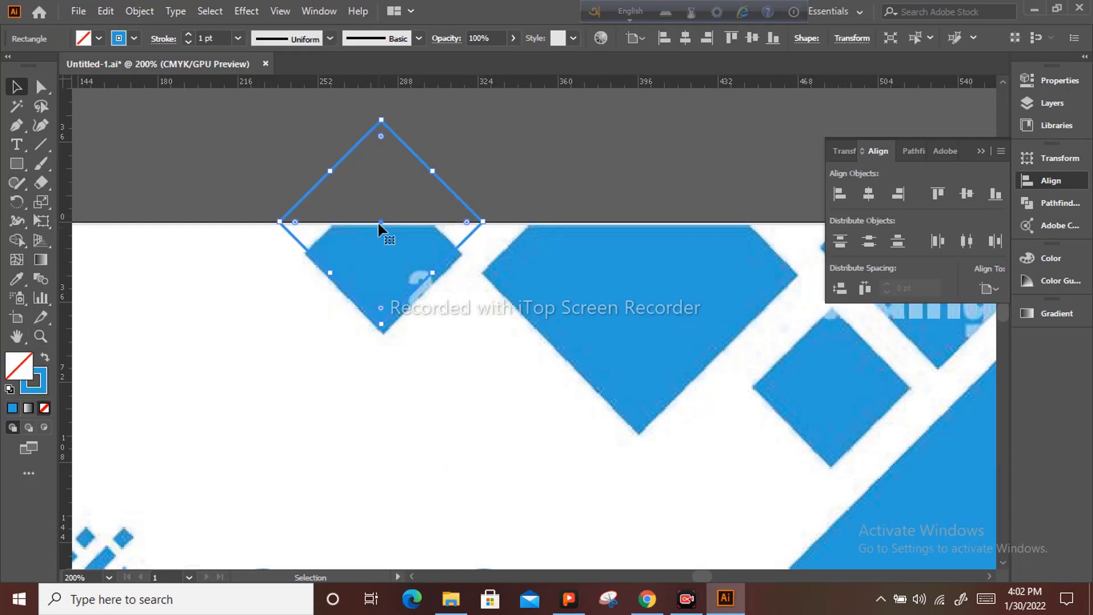
pyautogui.moveTo(378, 224); pyautogui.dragTo(384, 230)
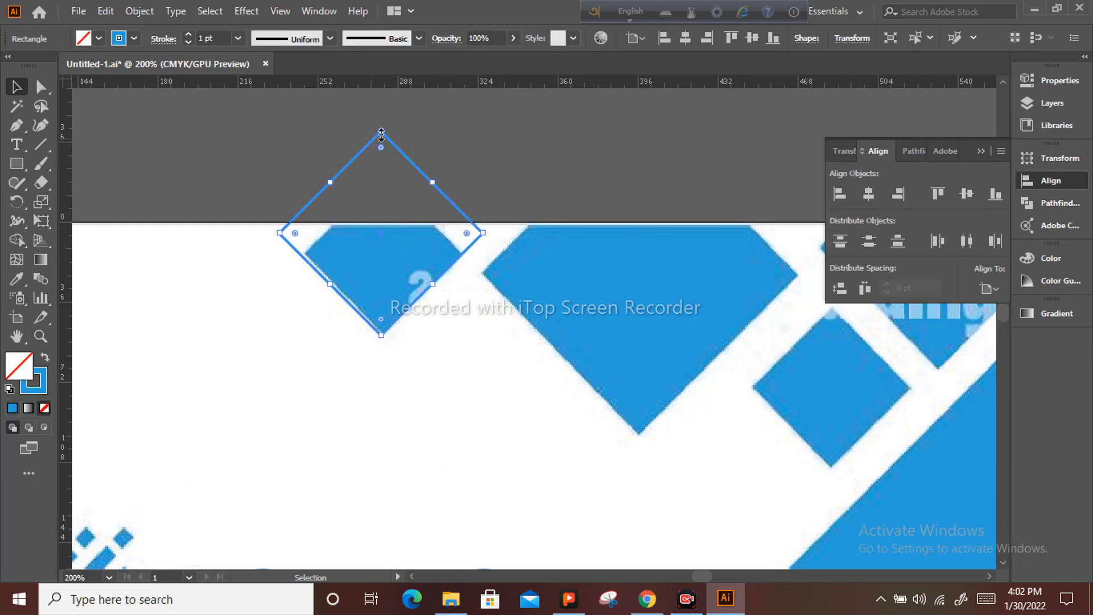
pyautogui.moveTo(381, 134); pyautogui.dragTo(381, 138)
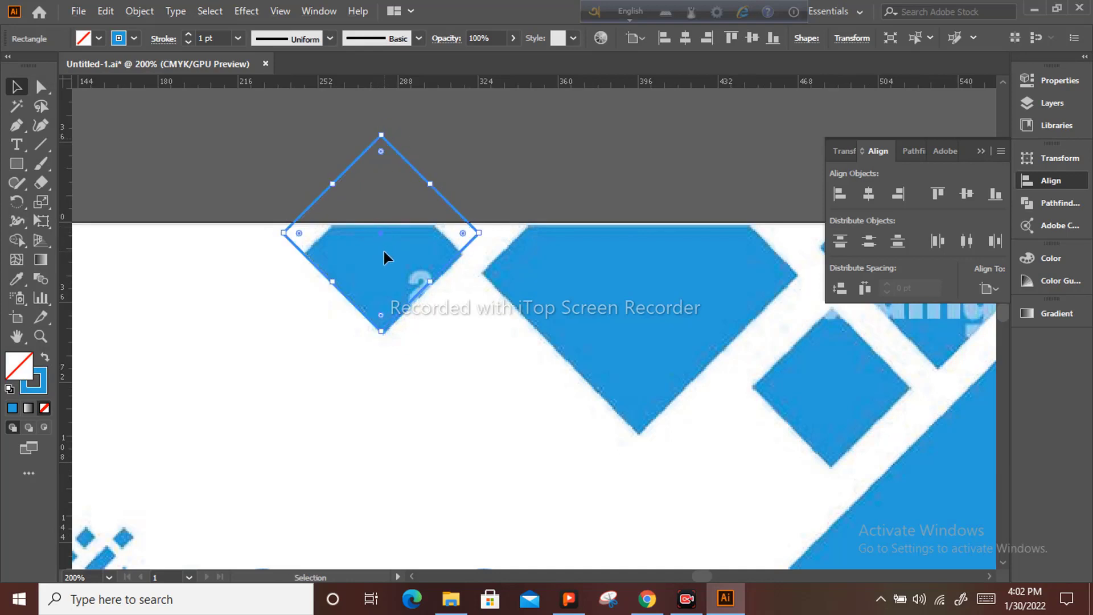
pyautogui.press('Right')
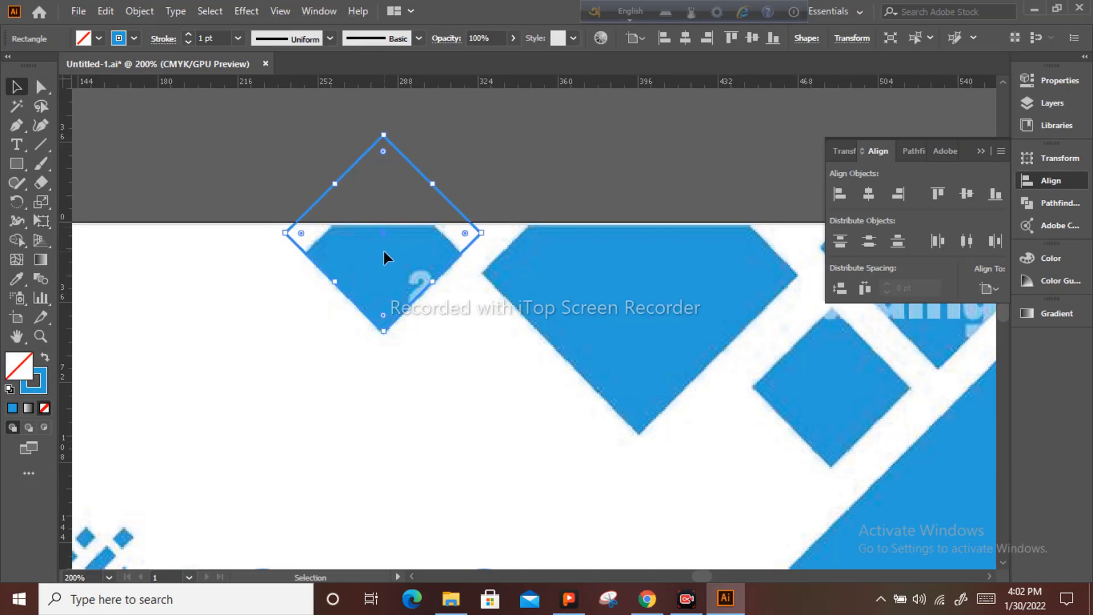
# Step: Fill the fitted small diamond with the blue sampled from the template and remove its outline
pyautogui.press('i')
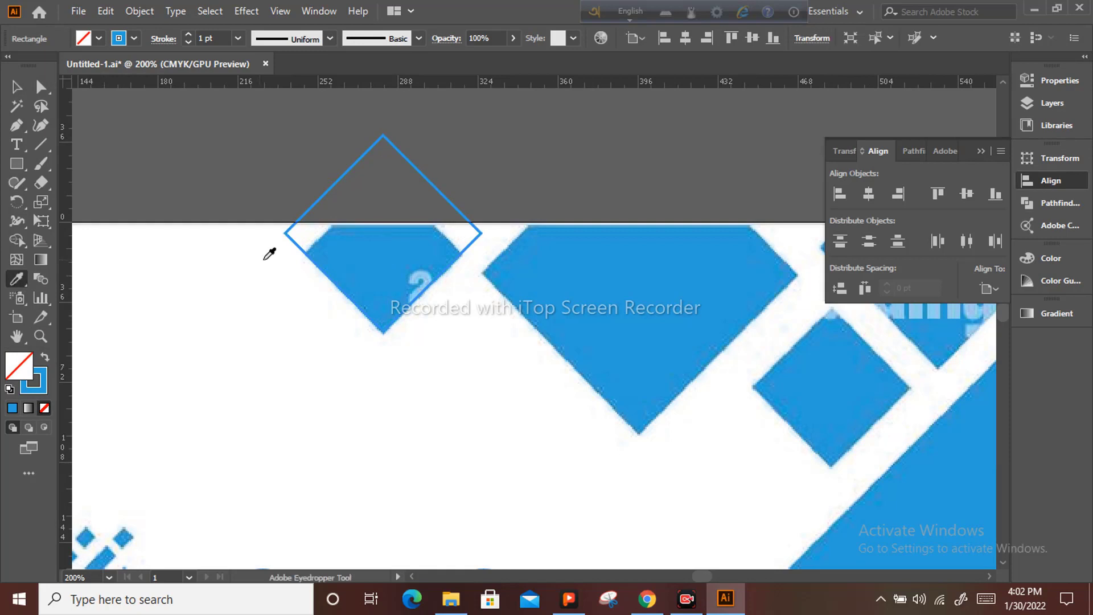
pyautogui.click(379, 253)
pyautogui.scroll(-2, 387, 250)
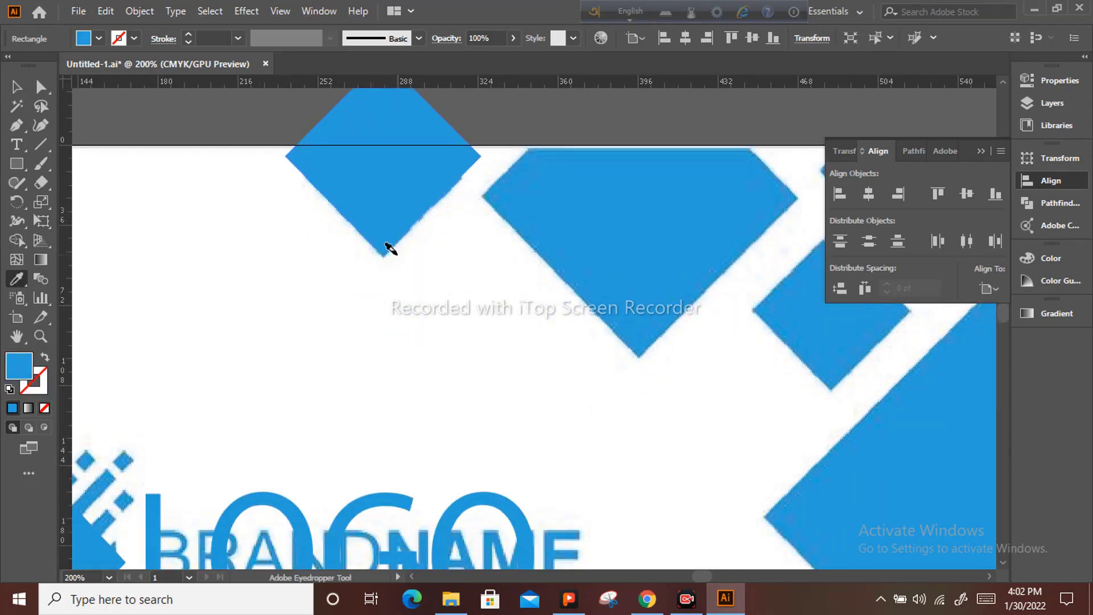
pyautogui.press('v')
# Step: Draw a larger square over the template's big top-edge diamond and rotate it 45 degrees
pyautogui.hscroll(5, 345, 262)
pyautogui.scroll(1, 319, 317)
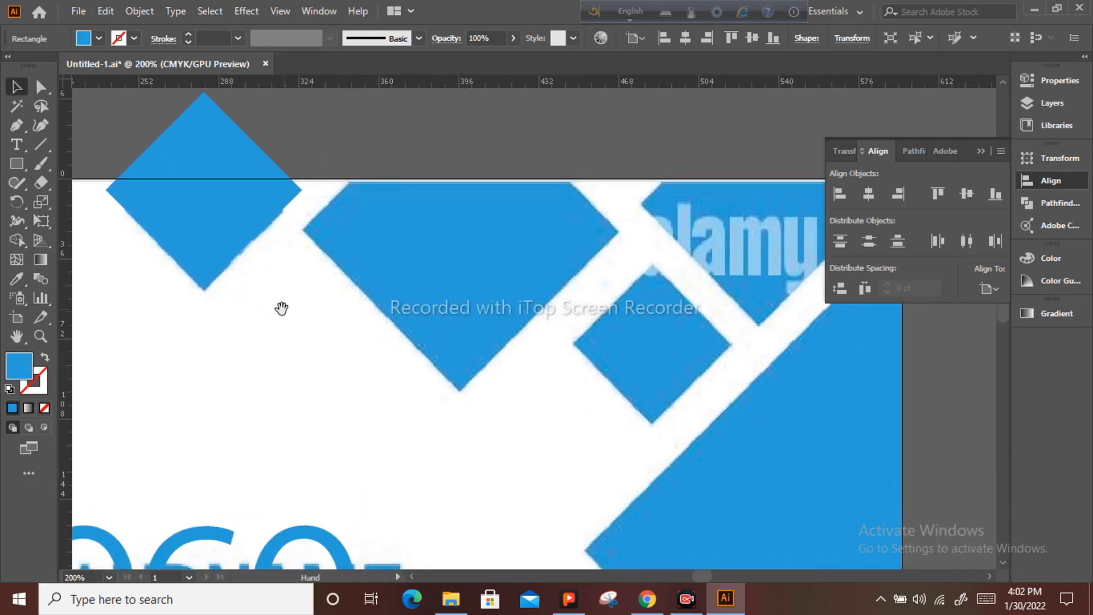
pyautogui.click(17, 164)
pyautogui.moveTo(471, 249)
pyautogui.mouseDown()
pyautogui.moveTo(525, 275)
pyautogui.moveTo(541, 342)
pyautogui.moveTo(583, 364)
pyautogui.mouseUp()
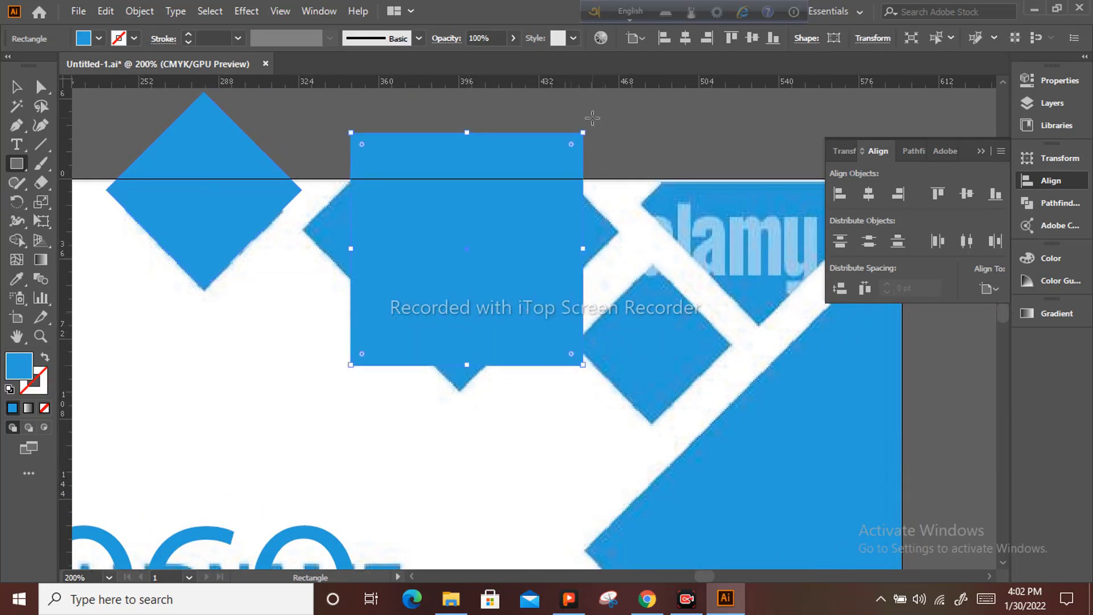
pyautogui.press('v')
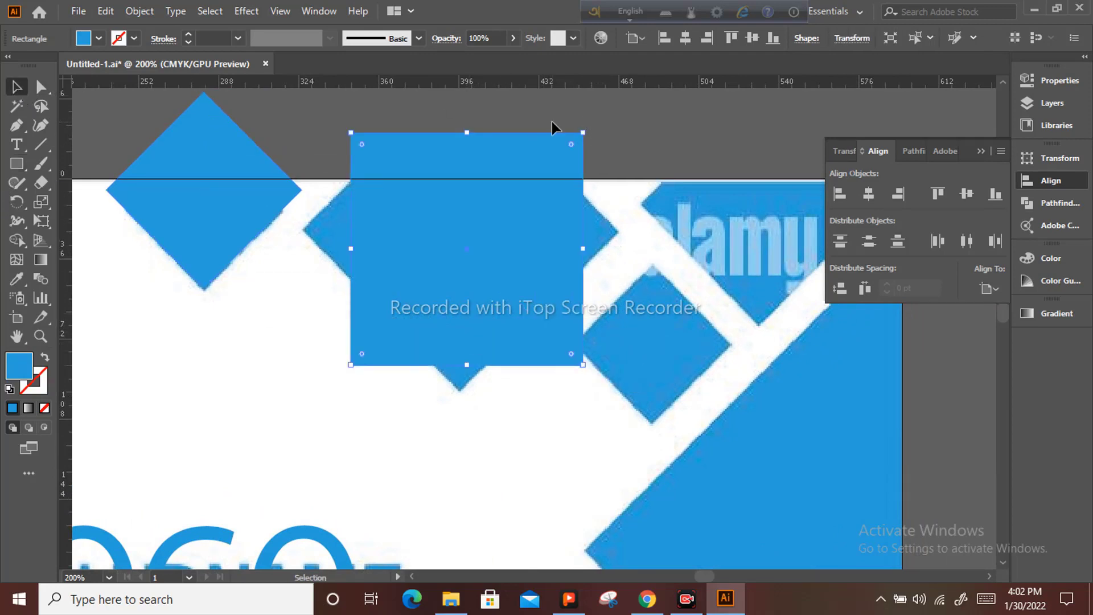
pyautogui.moveTo(588, 125); pyautogui.dragTo(603, 261)
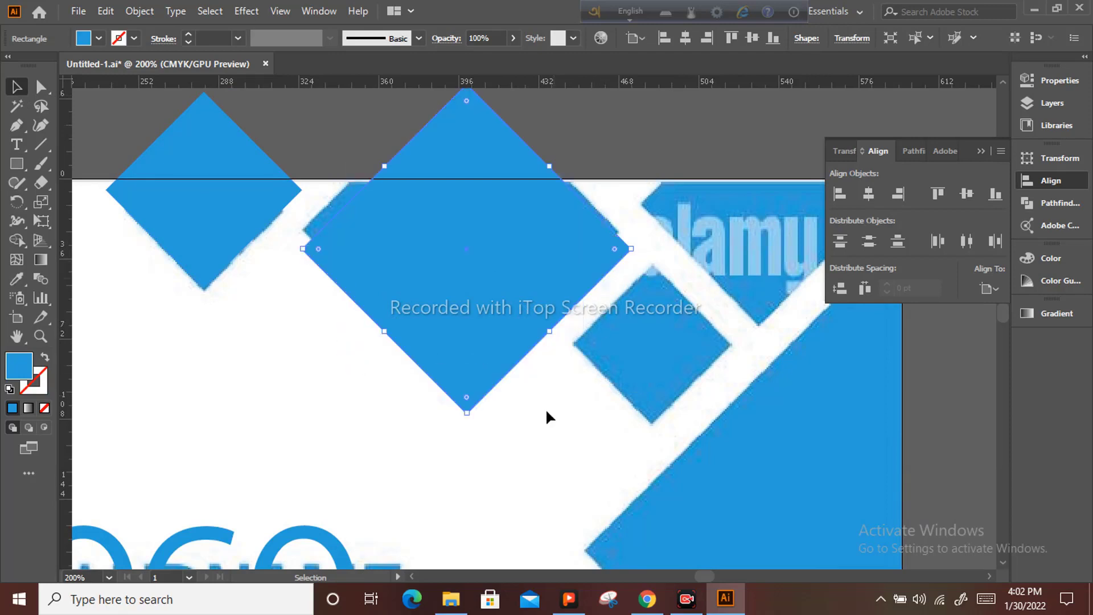
# Step: Turn the large rotated square into a blue outline, then move, resize and nudge it to fit the big reference diamond
pyautogui.click(45, 357)
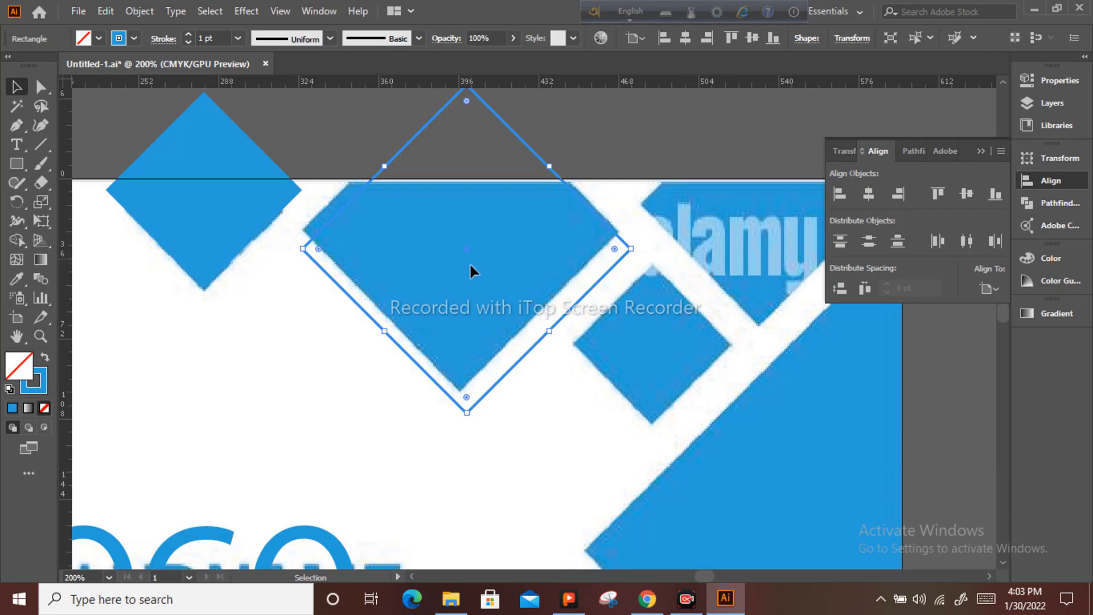
pyautogui.moveTo(466, 251); pyautogui.dragTo(459, 227)
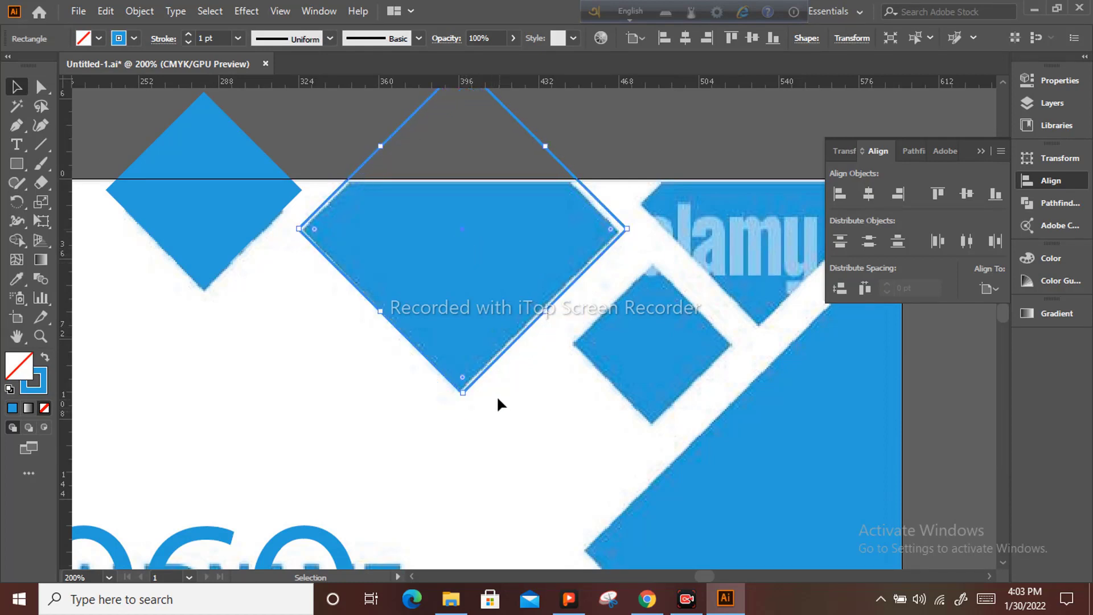
pyautogui.moveTo(466, 394); pyautogui.dragTo(464, 420)
pyautogui.hotkey('ctrl', '=')
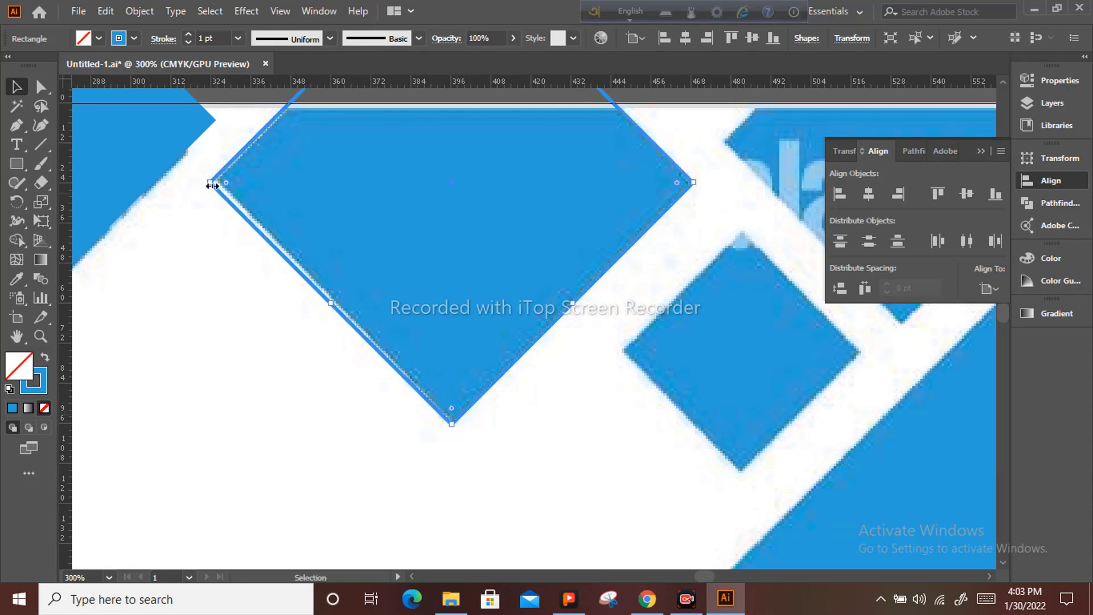
pyautogui.scroll(3, 423, 360)
pyautogui.press('Right')
pyautogui.press('Right')
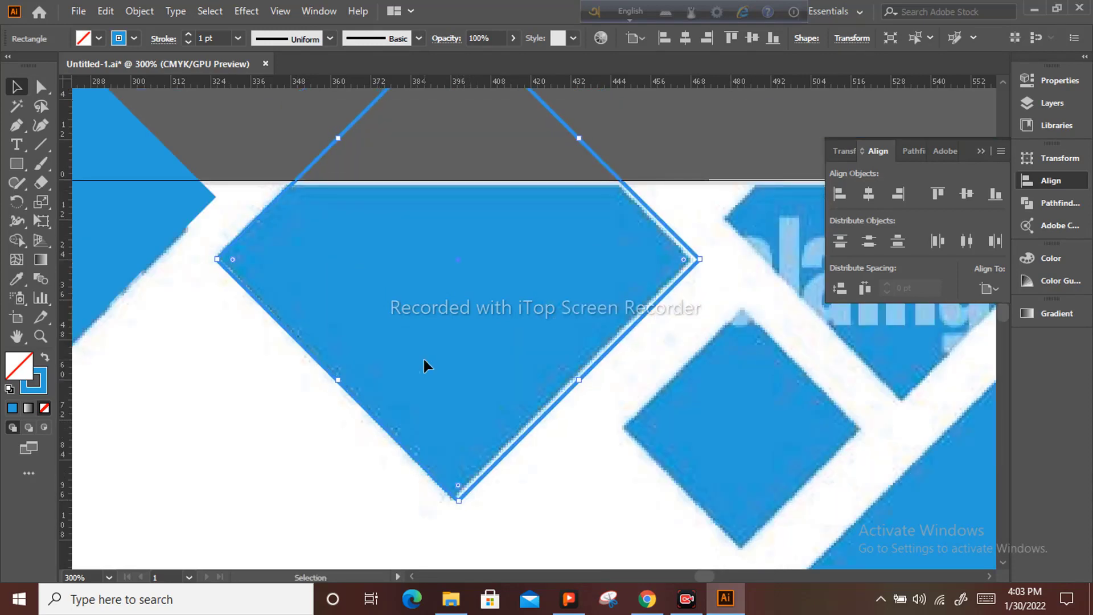
pyautogui.press('Left')
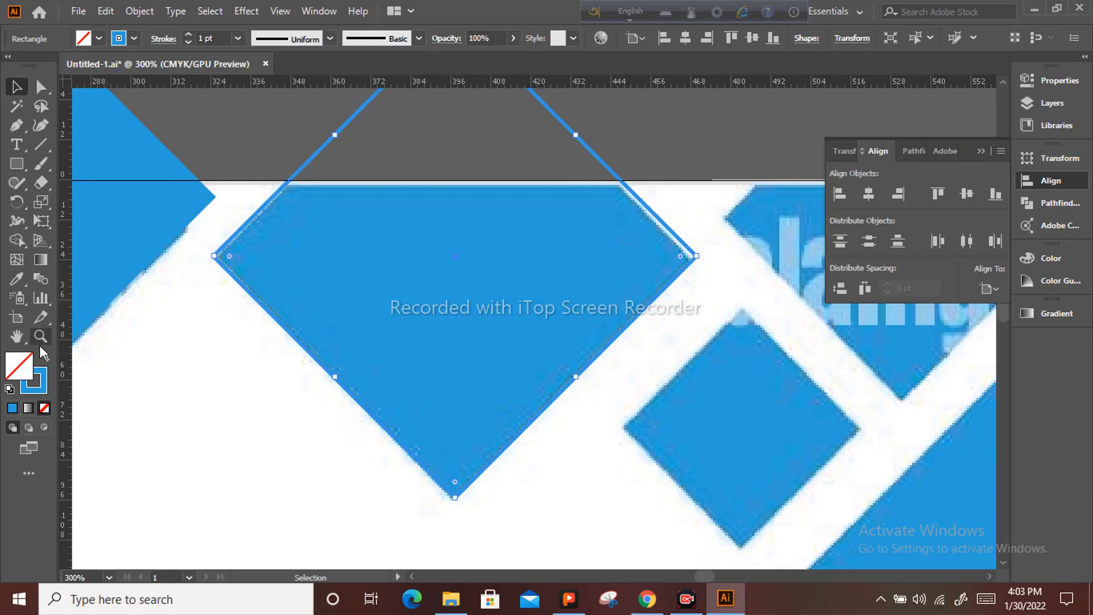
# Step: Fill the large diamond with the template's sampled blue, without a stroke
pyautogui.click(17, 279)
pyautogui.click(363, 259)
pyautogui.scroll(-2, 357, 265)
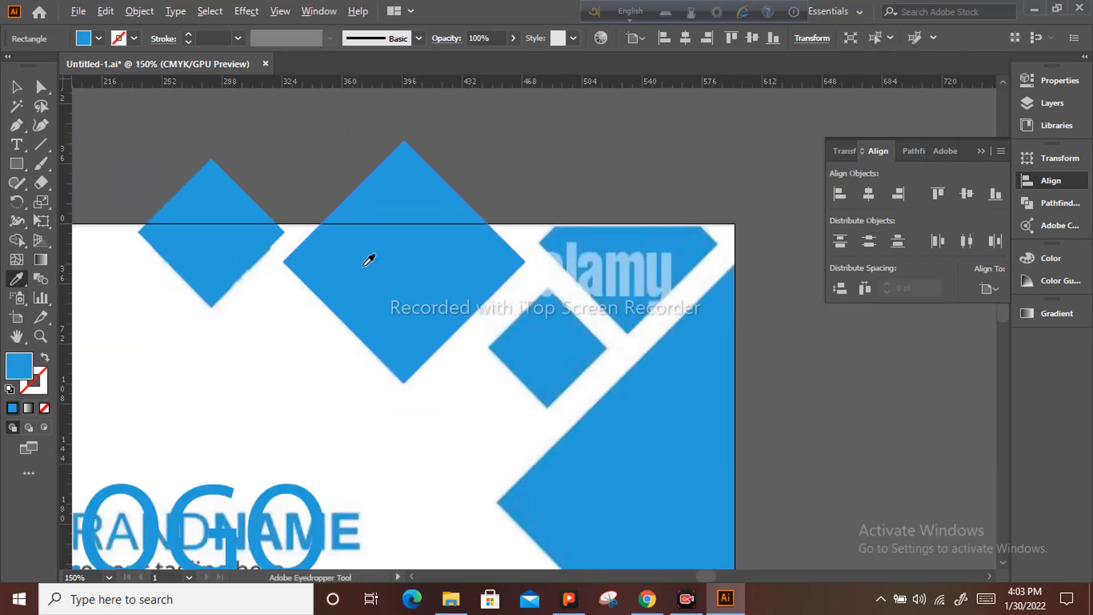
# Step: Draw a square over the watermarked diamond near the page's upper-right corner and rotate it 45 degrees
pyautogui.moveTo(454, 293); pyautogui.dragTo(206, 267)
pyautogui.click(19, 90)
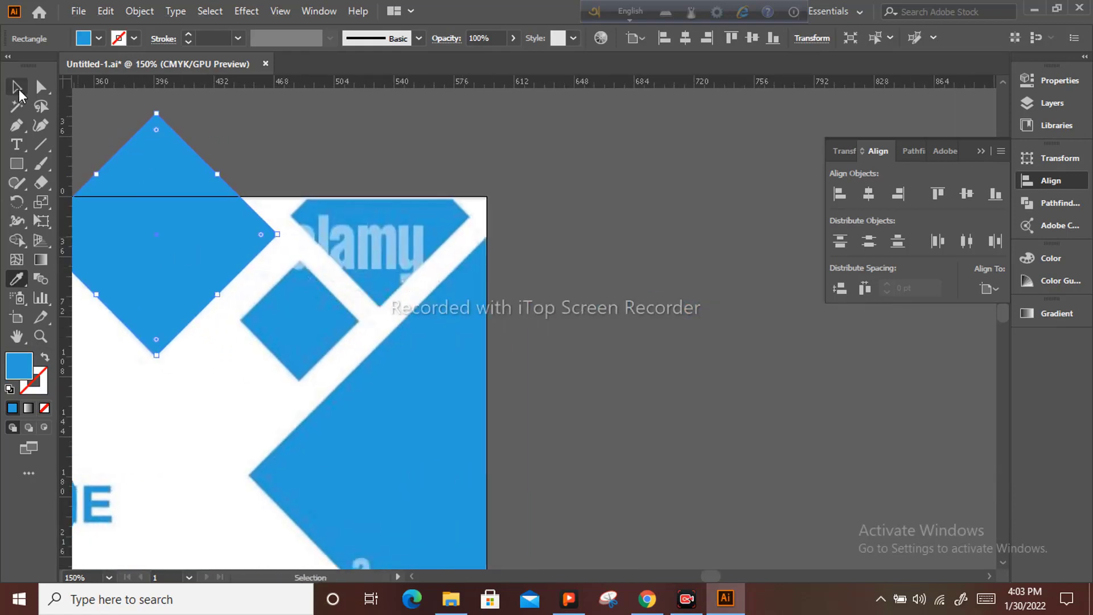
pyautogui.click(17, 164)
pyautogui.moveTo(323, 188); pyautogui.dragTo(408, 282)
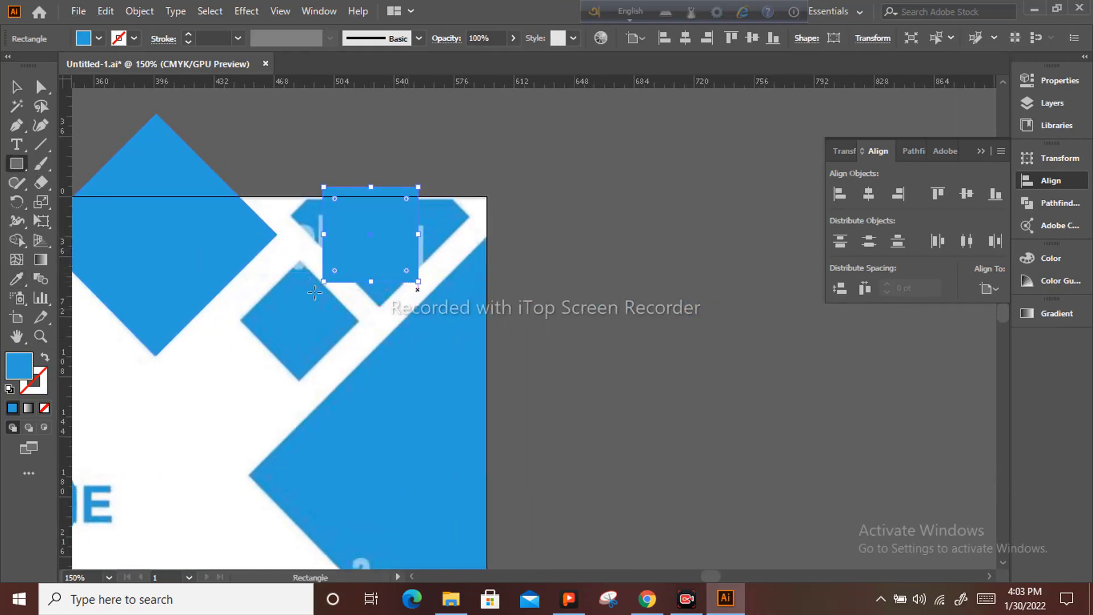
pyautogui.click(17, 86)
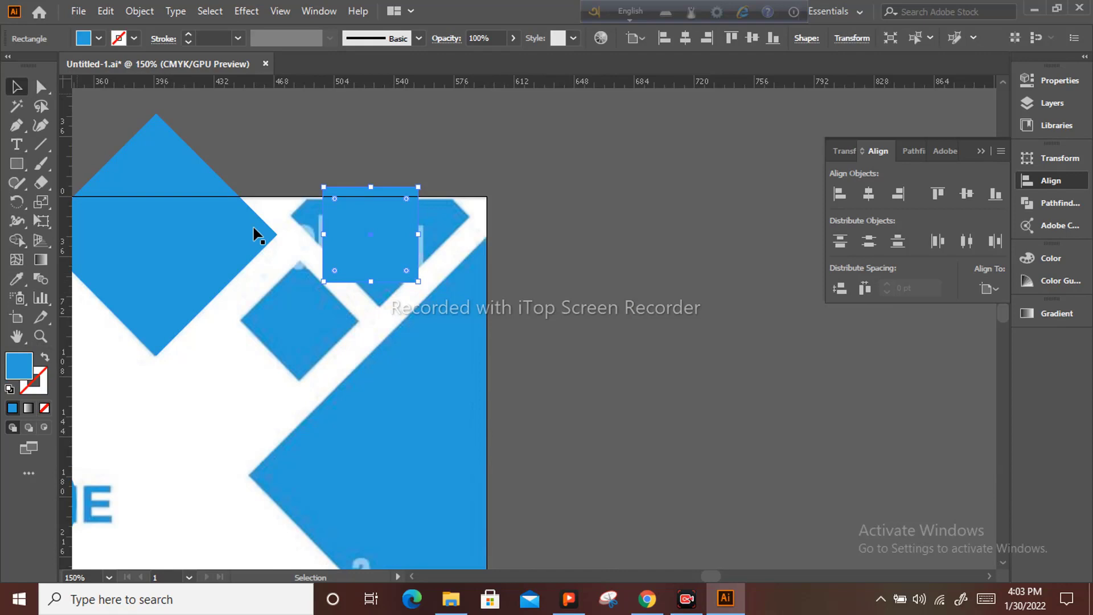
pyautogui.click(317, 285)
pyautogui.click(321, 280)
pyautogui.moveTo(315, 286)
pyautogui.mouseDown()
pyautogui.moveTo(396, 310)
pyautogui.moveTo(420, 281)
pyautogui.moveTo(371, 305)
pyautogui.moveTo(371, 325)
pyautogui.mouseUp()
# Step: Swap the upper-right diamond's fill to a stroke and align its outline with the watermarked reference diamond
pyautogui.click(45, 357)
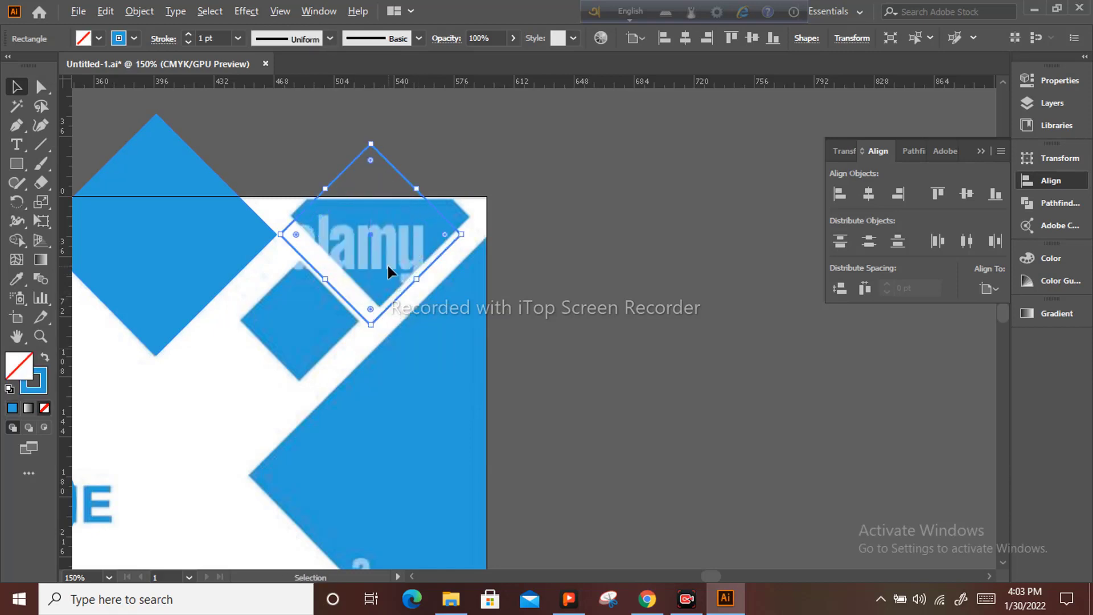
pyautogui.scroll(1, 387, 263)
pyautogui.moveTo(366, 223); pyautogui.dragTo(378, 197)
# Step: Fill the upper-right diamond with the sampled template blue so it covers the watermark, then deselect it
pyautogui.press('i')
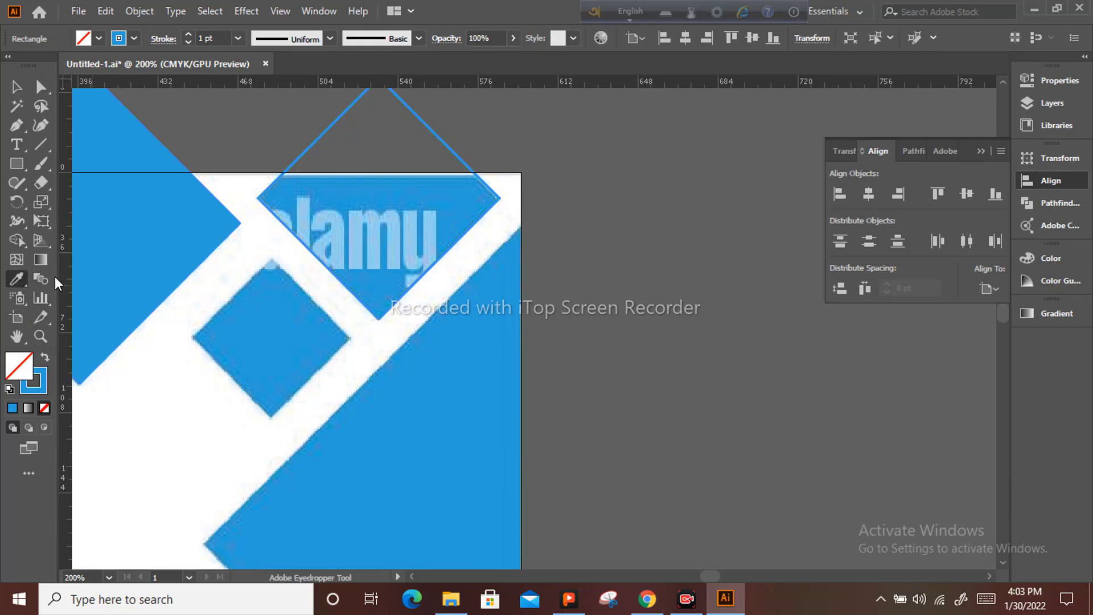
pyautogui.click(363, 188)
pyautogui.scroll(-2, 365, 185)
pyautogui.press('v')
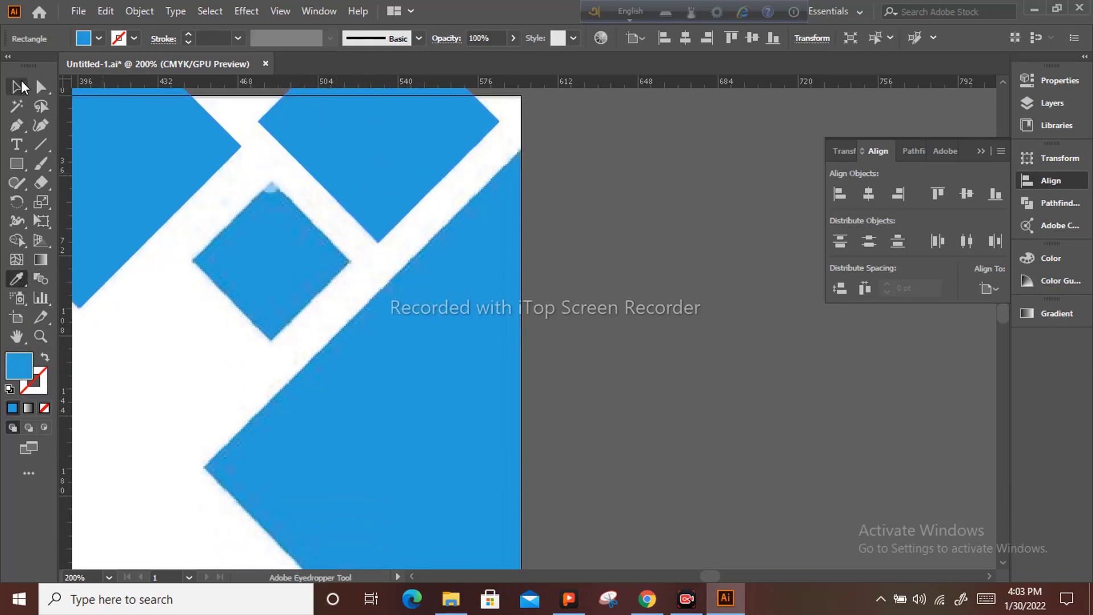
pyautogui.click(125, 342)
# Step: Draw a square over the small inner diamond, swap its fill to a blue outline and rotate it 45 degrees
pyautogui.click(16, 163)
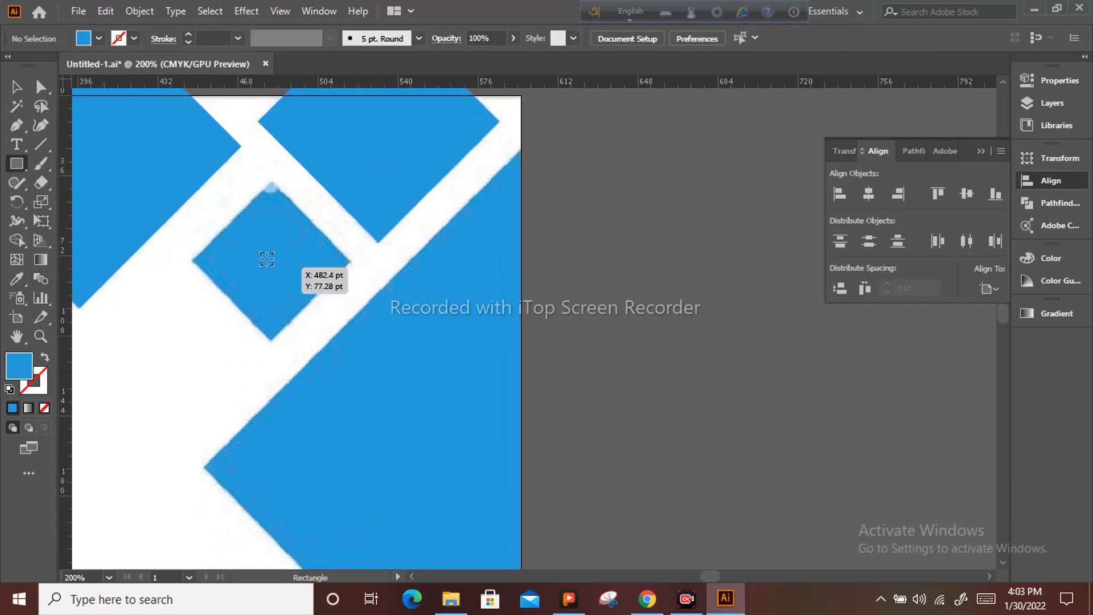
pyautogui.moveTo(250, 240); pyautogui.dragTo(313, 310)
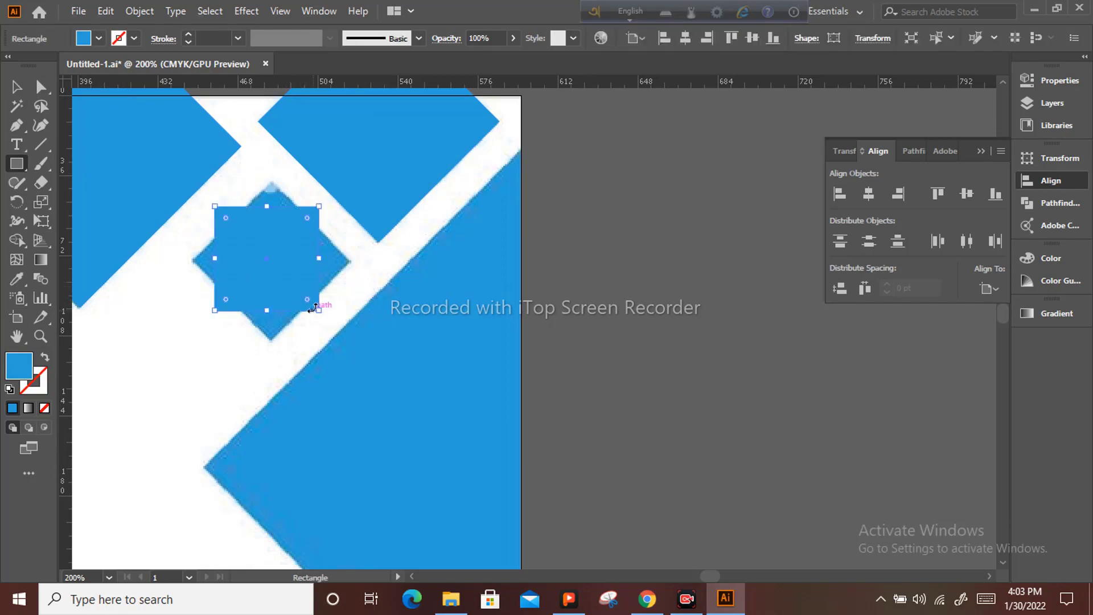
pyautogui.click(45, 357)
pyautogui.click(17, 87)
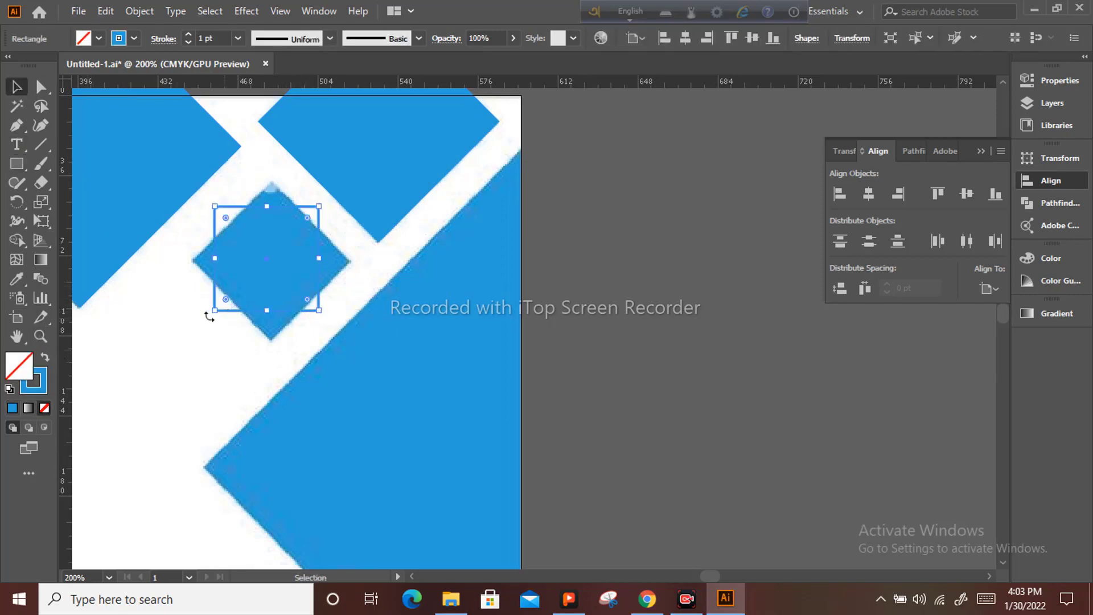
pyautogui.moveTo(209, 317); pyautogui.dragTo(259, 342)
# Step: Nudge the outlined square into exact alignment with the small inner reference diamond
pyautogui.scroll(1, 264, 327)
pyautogui.scroll(1, 283, 349)
pyautogui.press('Right')
pyautogui.press('Right')
pyautogui.press('Right')
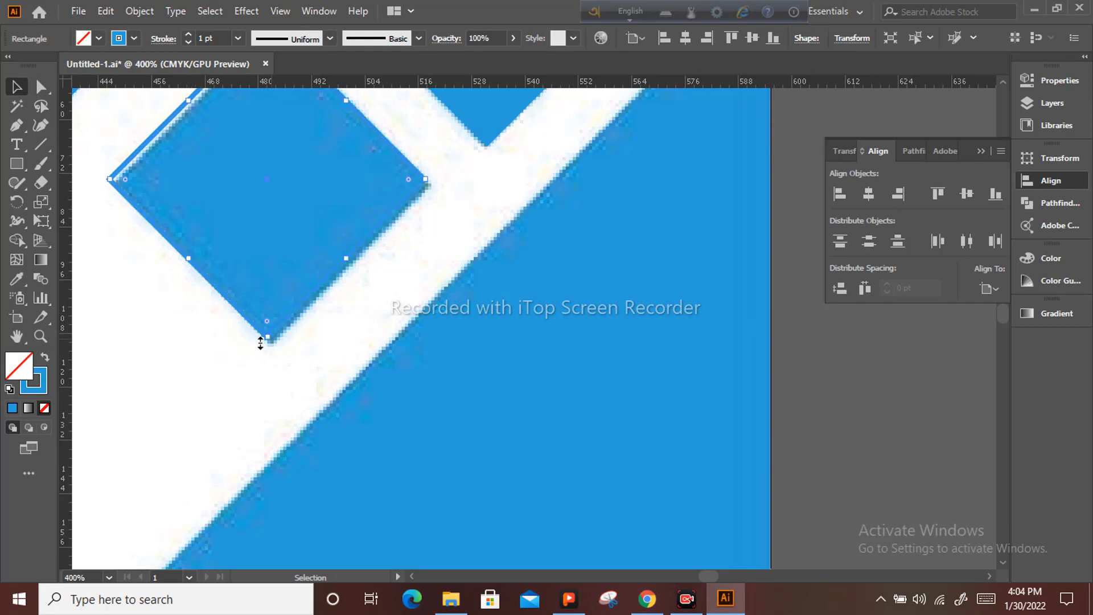
pyautogui.press('Left')
pyautogui.press('Down')
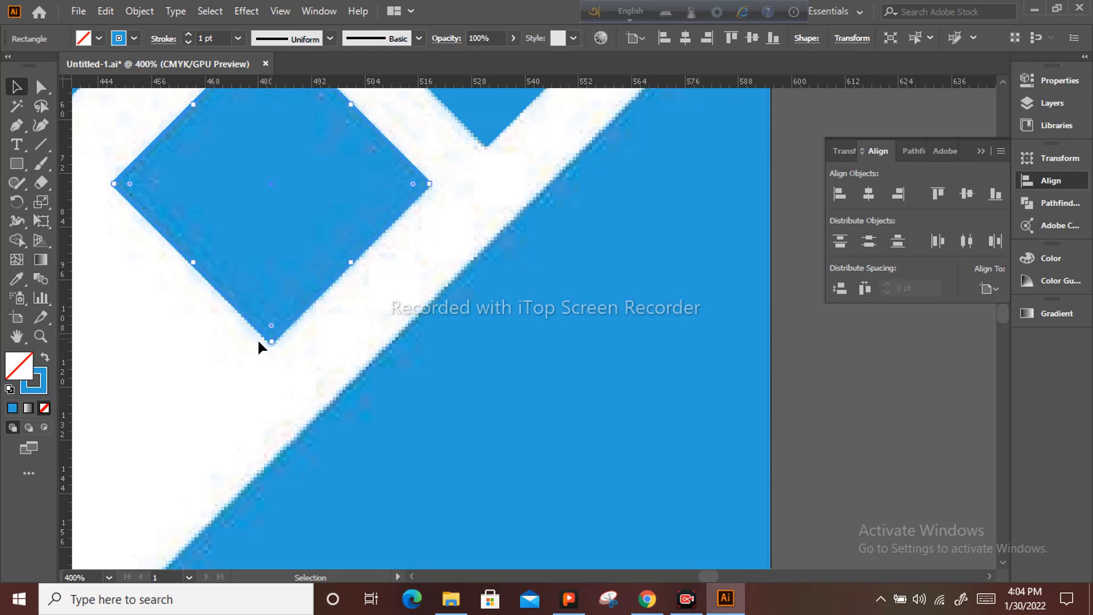
# Step: Fill the small inner diamond with the sampled template blue and deselect it
pyautogui.click(16, 278)
pyautogui.click(200, 164)
pyautogui.scroll(-4, 203, 168)
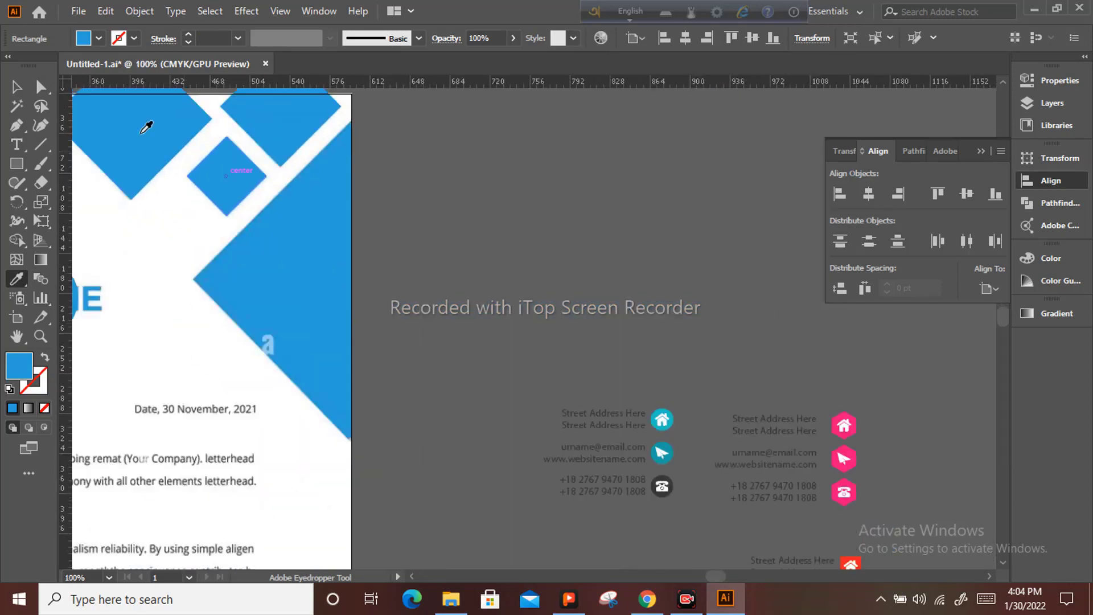
pyautogui.click(16, 87)
pyautogui.click(439, 217)
pyautogui.scroll(-1, 440, 217)
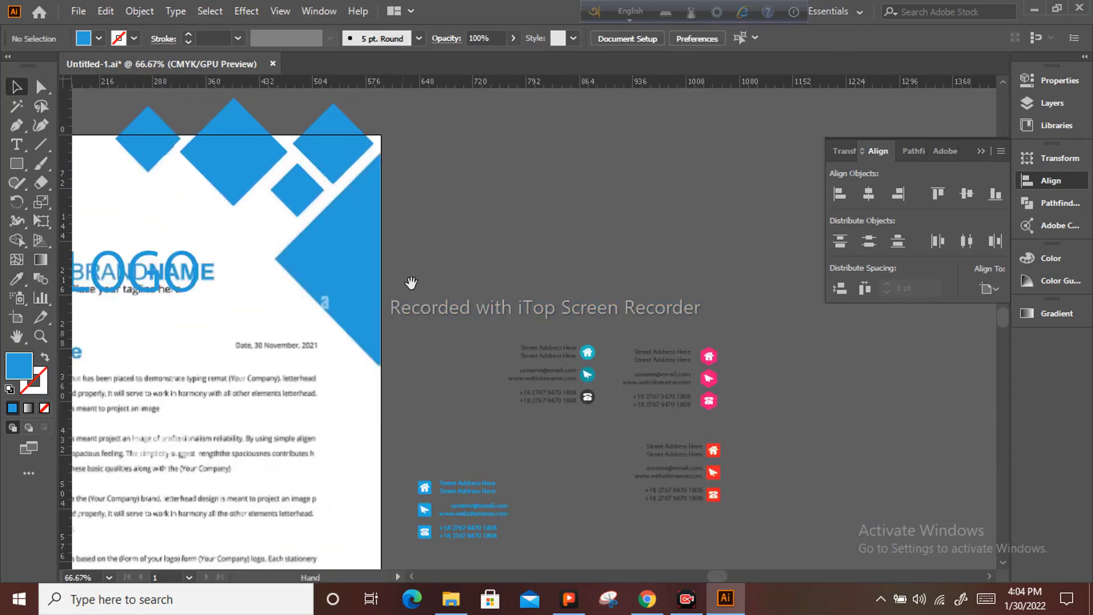
# Step: Draw a large square over the triangle on the page's right edge, swap its fill to a blue outline and rotate it 45 degrees
pyautogui.moveTo(405, 279); pyautogui.dragTo(459, 293)
pyautogui.click(11, 165)
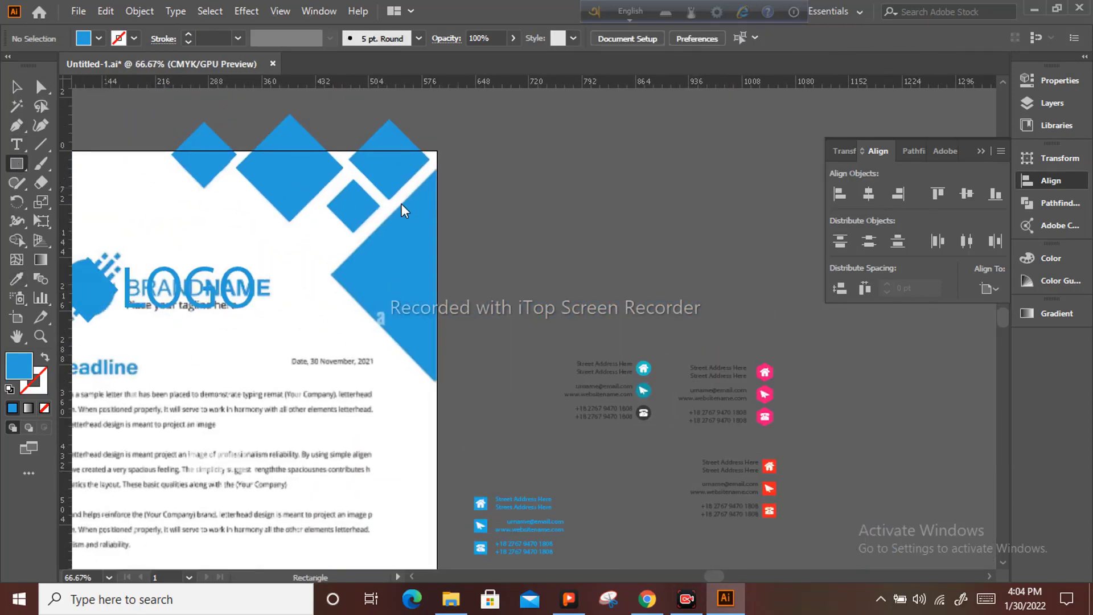
pyautogui.moveTo(376, 240); pyautogui.dragTo(499, 363)
pyautogui.click(44, 357)
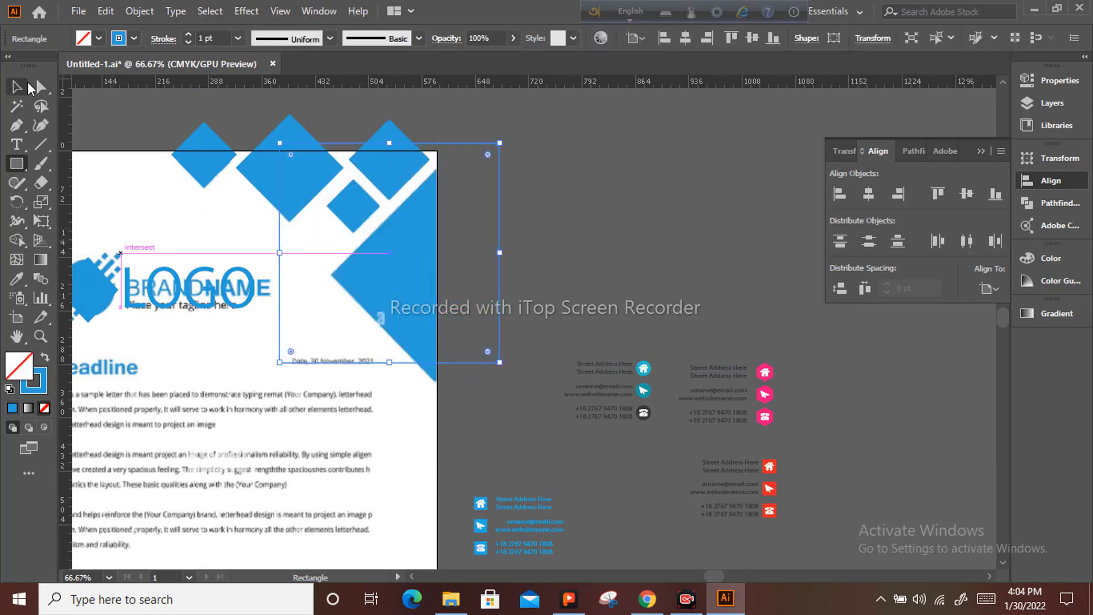
pyautogui.click(16, 86)
pyautogui.moveTo(274, 369); pyautogui.dragTo(221, 337)
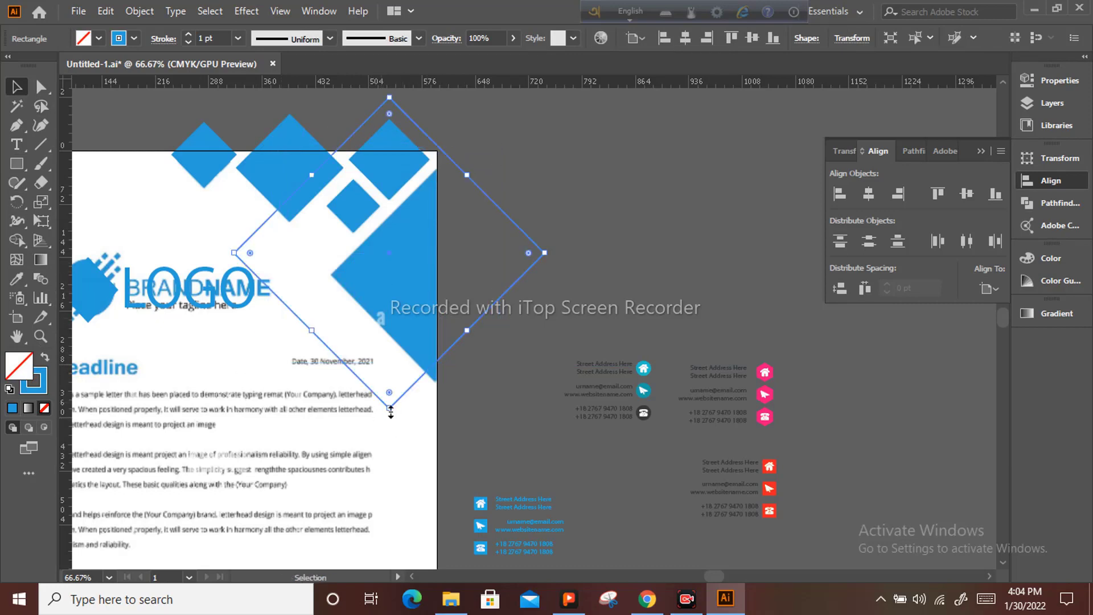
# Step: Shrink the rotated square proportionally and align it with the edges of the large reference triangle on the page's right edge
pyautogui.moveTo(390, 409); pyautogui.dragTo(389, 359)
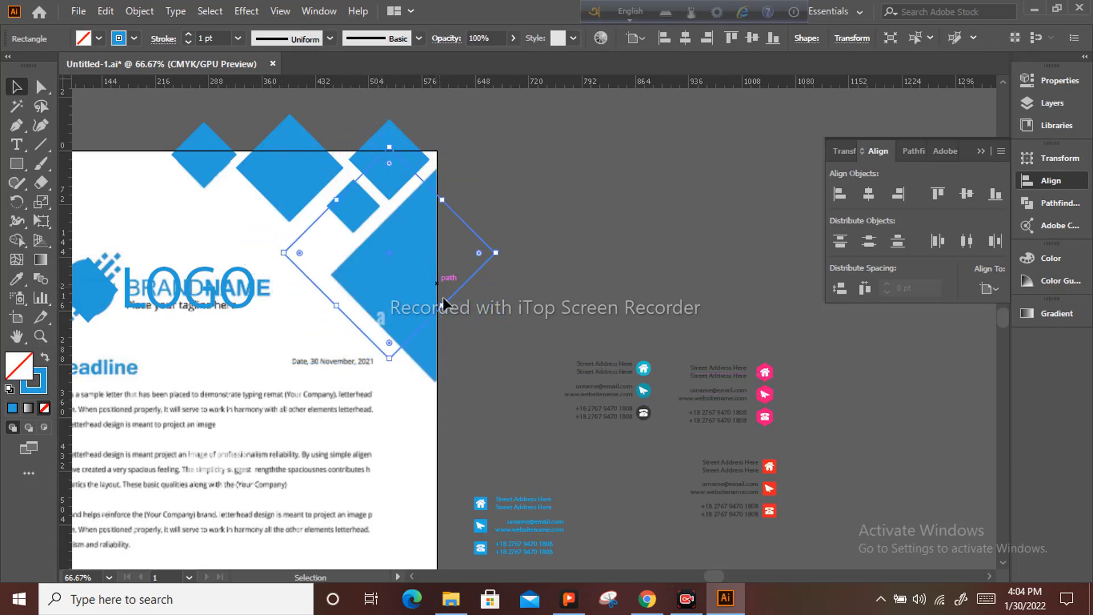
pyautogui.moveTo(391, 255); pyautogui.dragTo(438, 274)
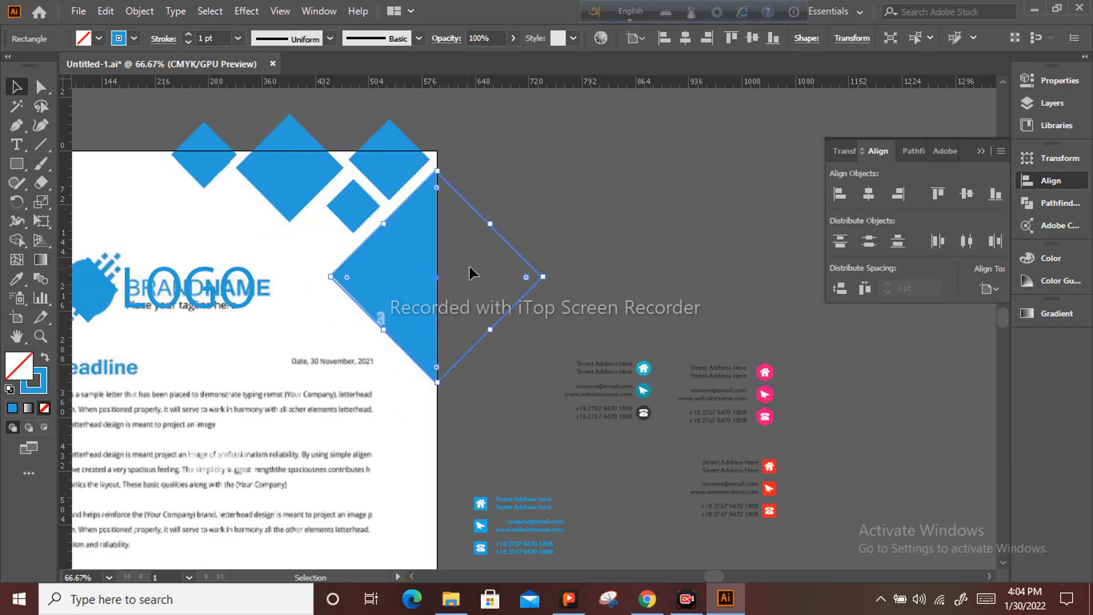
pyautogui.scroll(2, 439, 285)
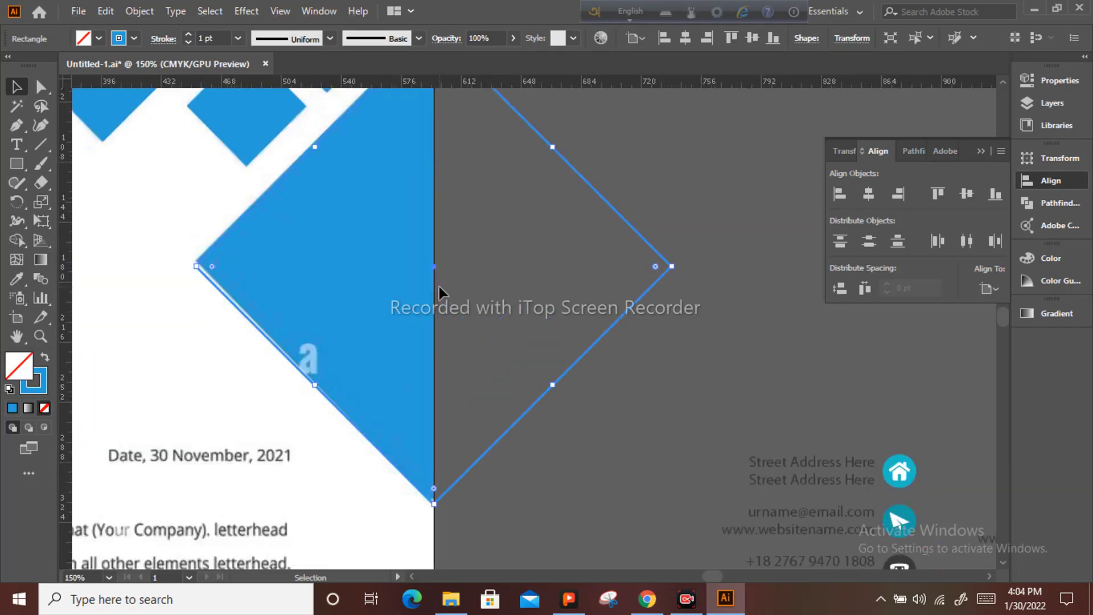
pyautogui.press('Up')
pyautogui.press('Up')
pyautogui.press('Up')
pyautogui.press('Up')
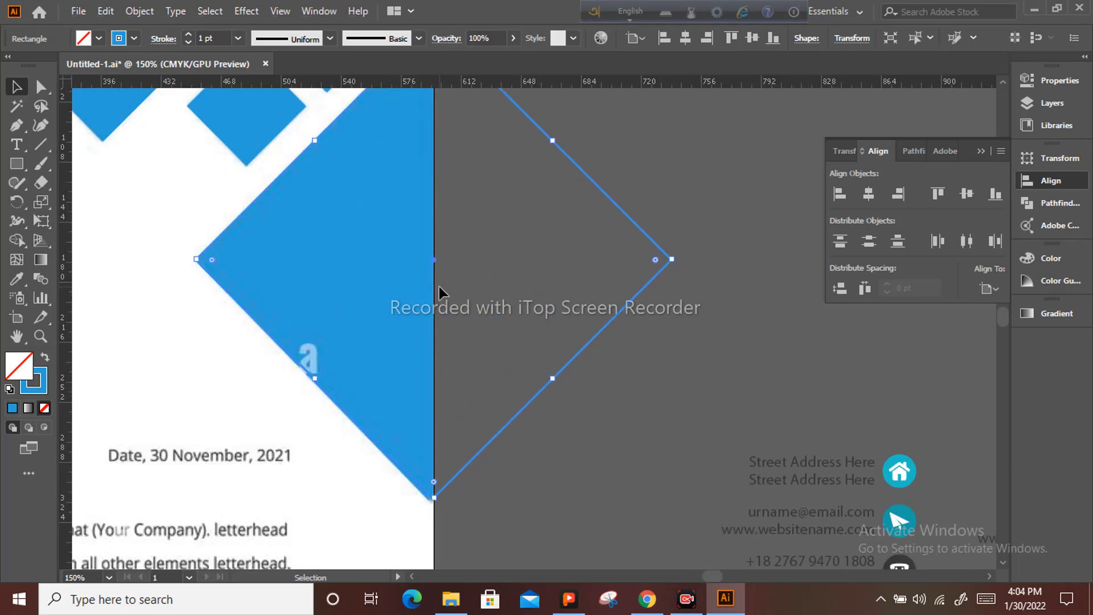
pyautogui.press('Left')
pyautogui.press('Down')
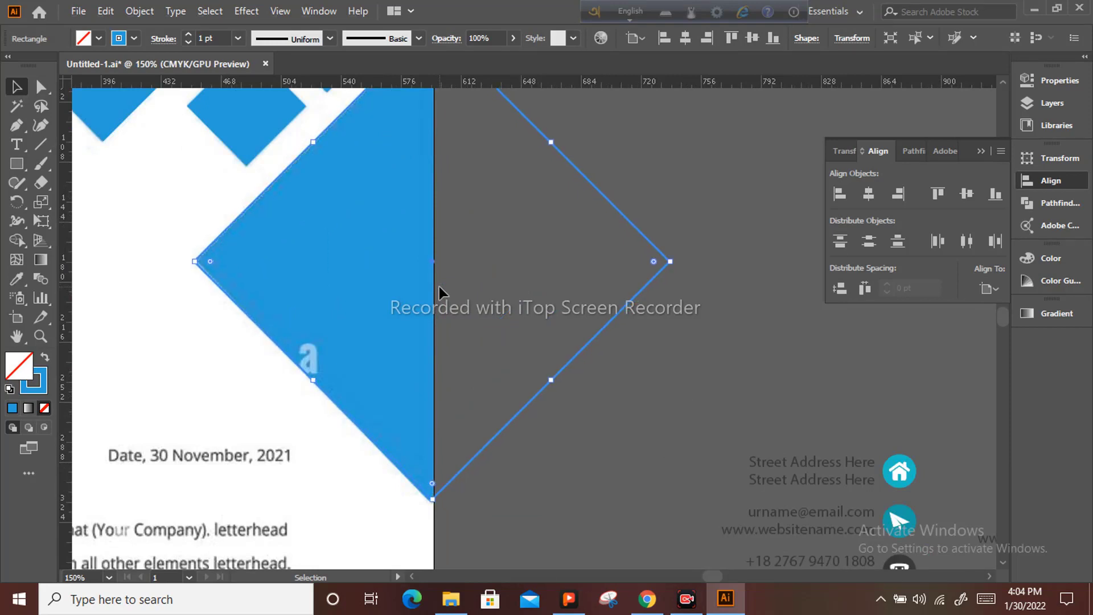
pyautogui.press('Down')
pyautogui.press('Up')
pyautogui.press('Up')
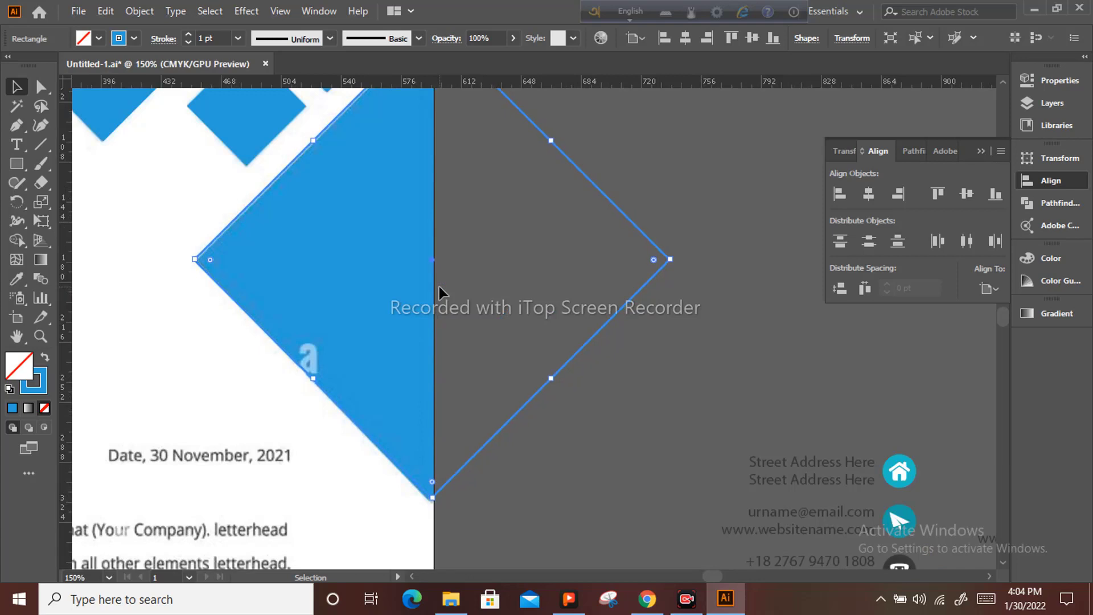
pyautogui.press('Down')
pyautogui.press('Left')
pyautogui.press('Up')
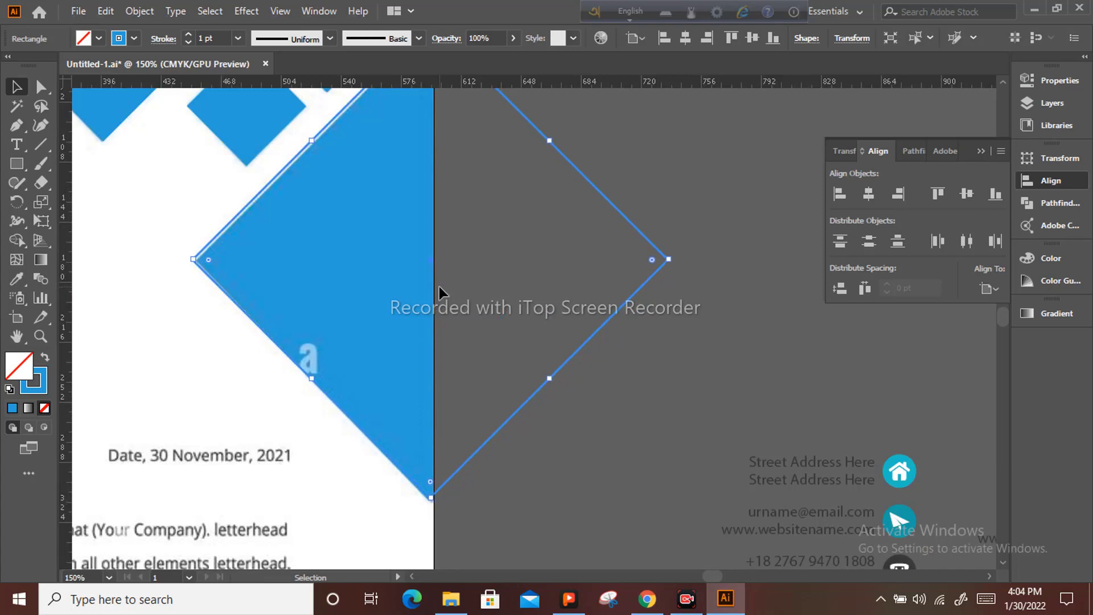
pyautogui.press('Down')
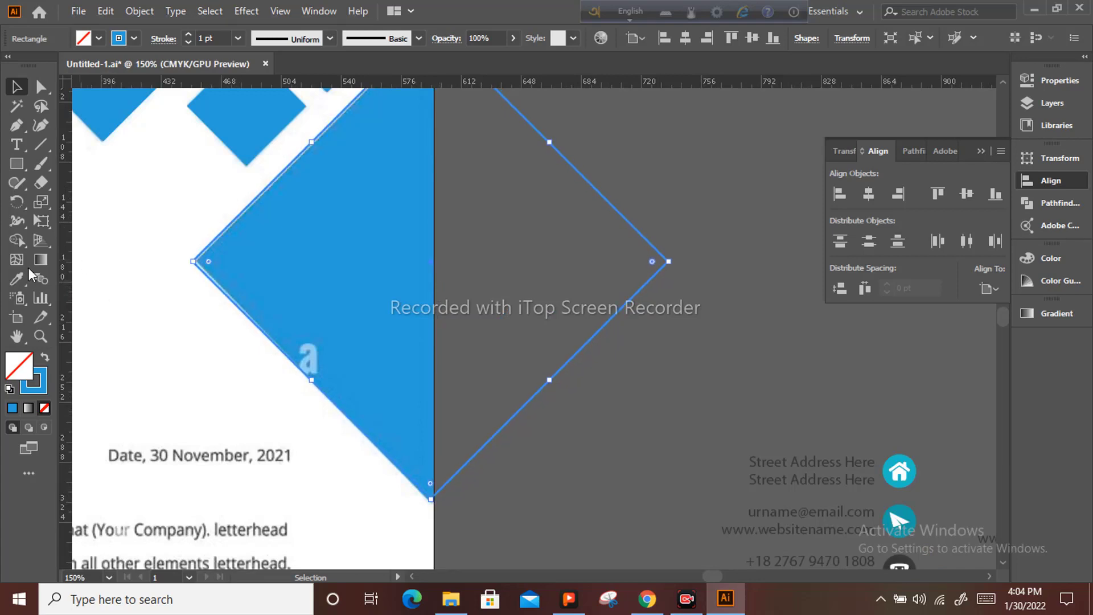
# Step: Fill the large right-edge diamond with the sampled template blue and deselect it
pyautogui.click(16, 279)
pyautogui.click(413, 215)
pyautogui.scroll(-3, 413, 215)
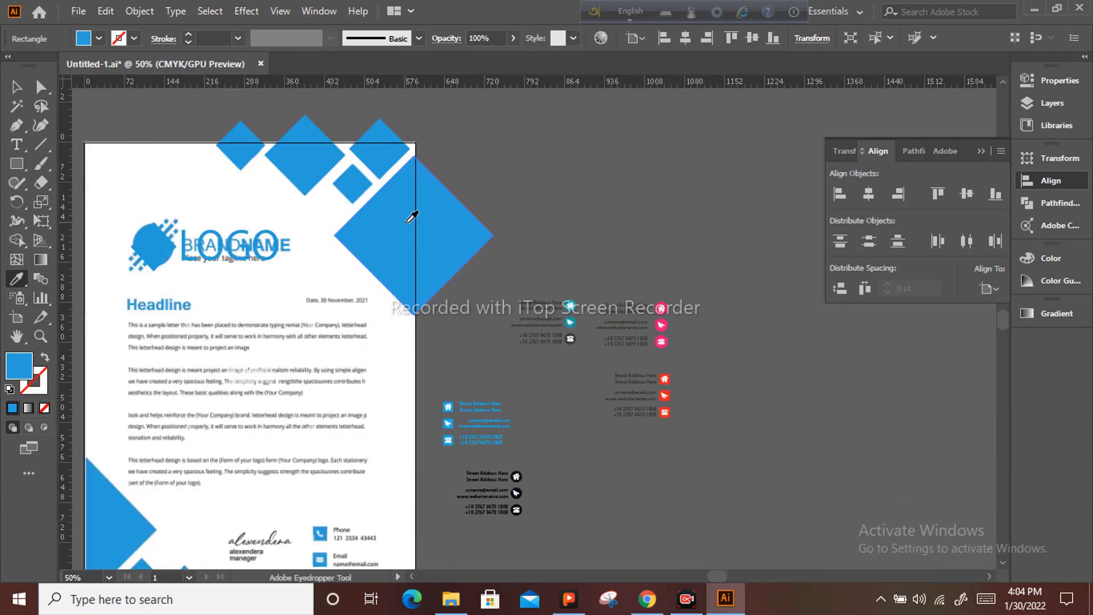
pyautogui.moveTo(248, 302); pyautogui.dragTo(393, 332)
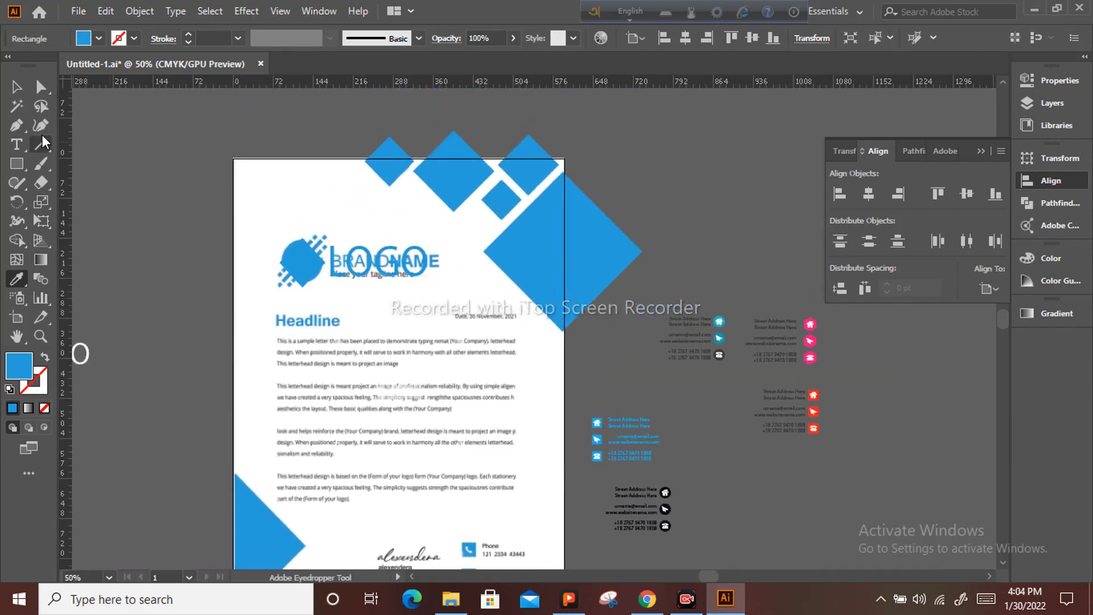
pyautogui.click(16, 87)
pyautogui.click(219, 141)
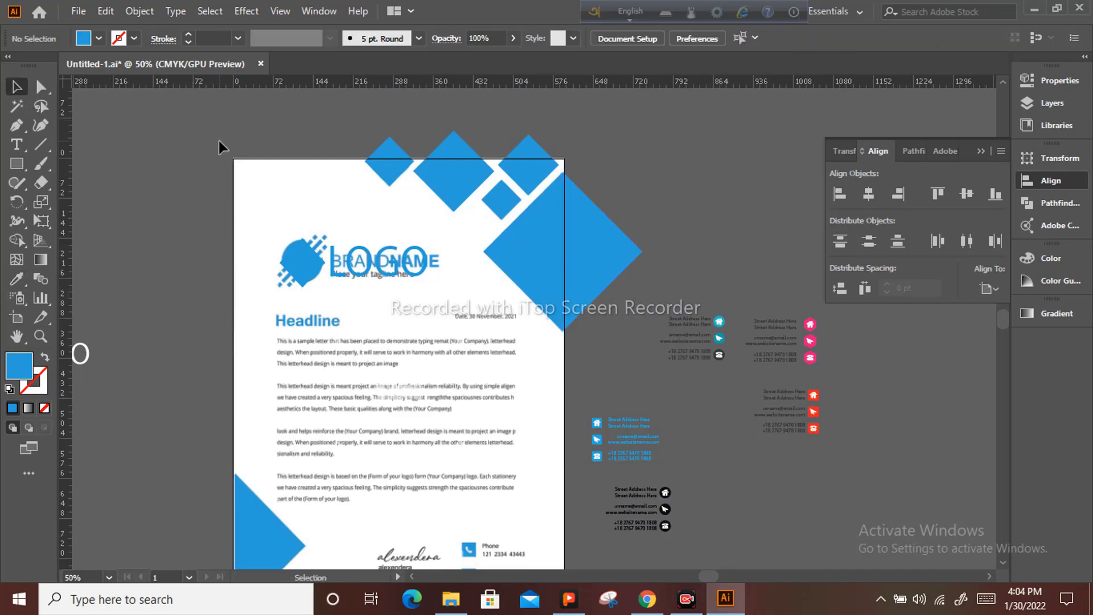
pyautogui.scroll(-1, 218, 142)
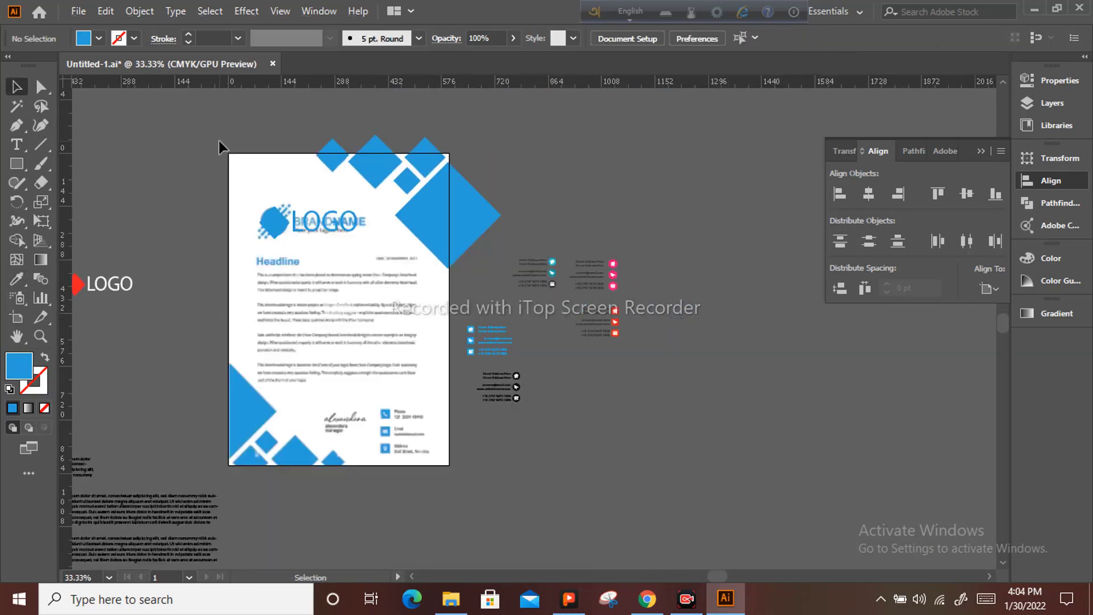
# Step: Draw a rectangle from the page's upper-left corner and extend it down to cover the whole artboard
pyautogui.click(17, 163)
pyautogui.scroll(1, 361, 173)
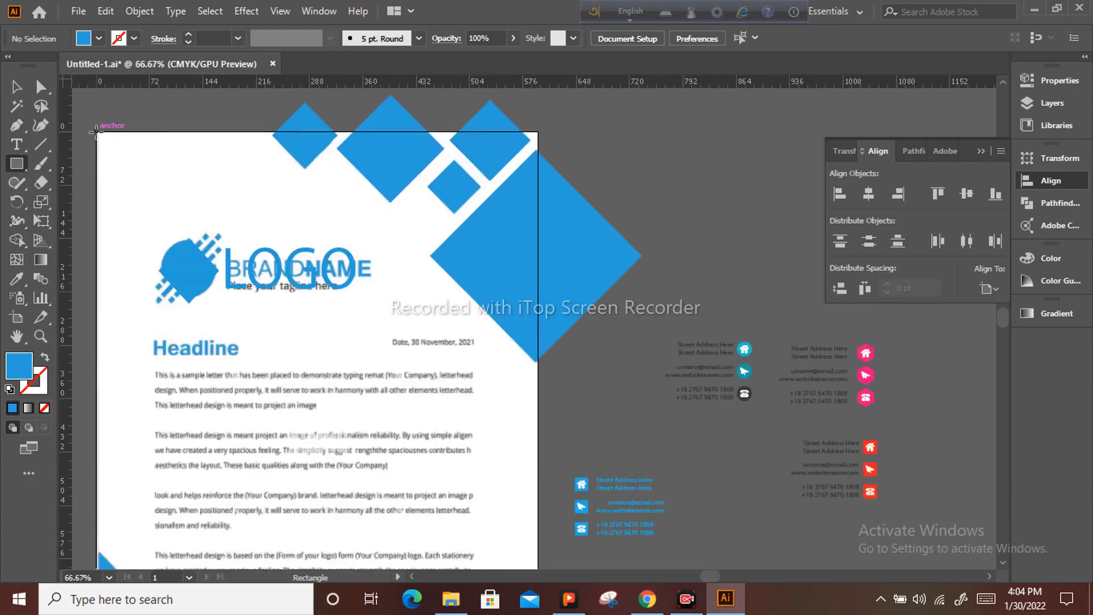
pyautogui.moveTo(96, 132); pyautogui.dragTo(539, 406)
pyautogui.scroll(-5, 397, 300)
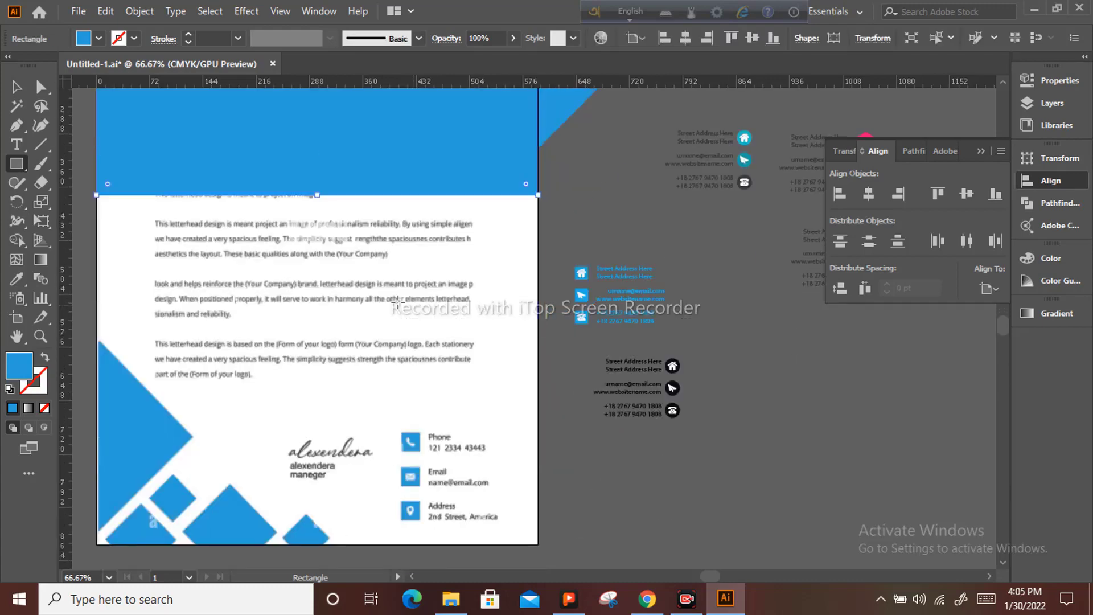
pyautogui.moveTo(317, 196); pyautogui.dragTo(326, 544)
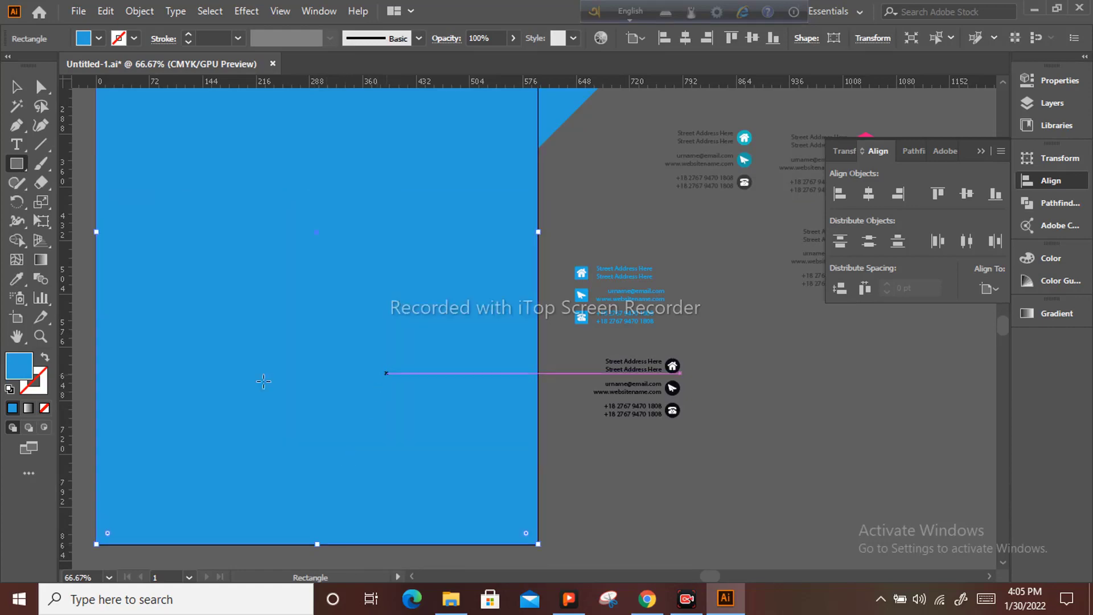
# Step: Give the page-sized rectangle a white fill without an outline by sampling the white page background
pyautogui.click(45, 359)
pyautogui.hotkey('ctrl', '-')
pyautogui.hotkey('ctrl', '-')
pyautogui.hotkey('ctrl', '-')
pyautogui.hotkey('ctrl', '-')
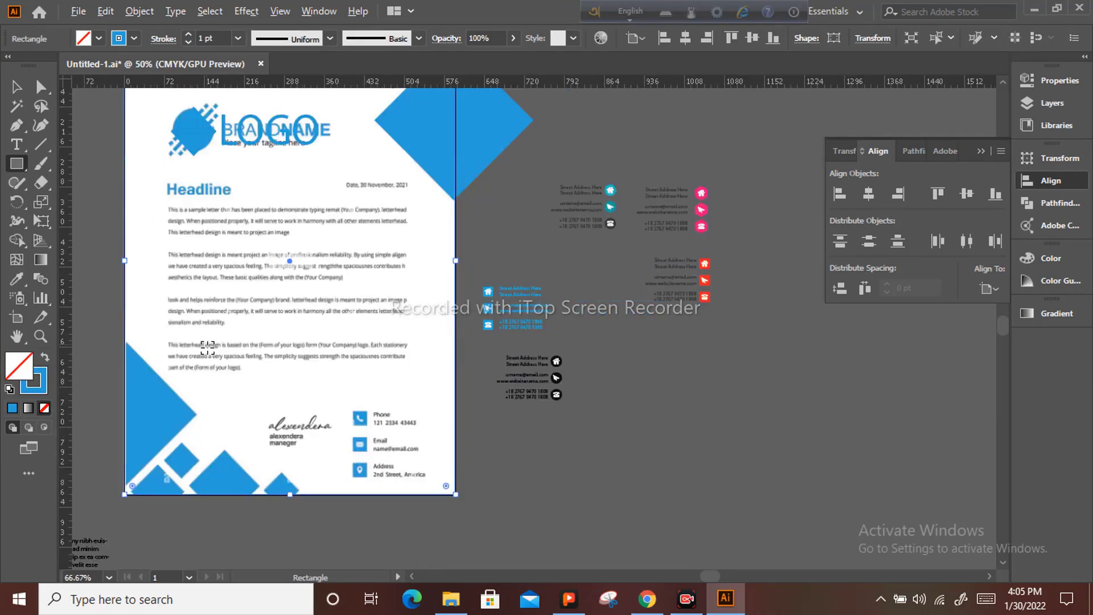
pyautogui.click(23, 281)
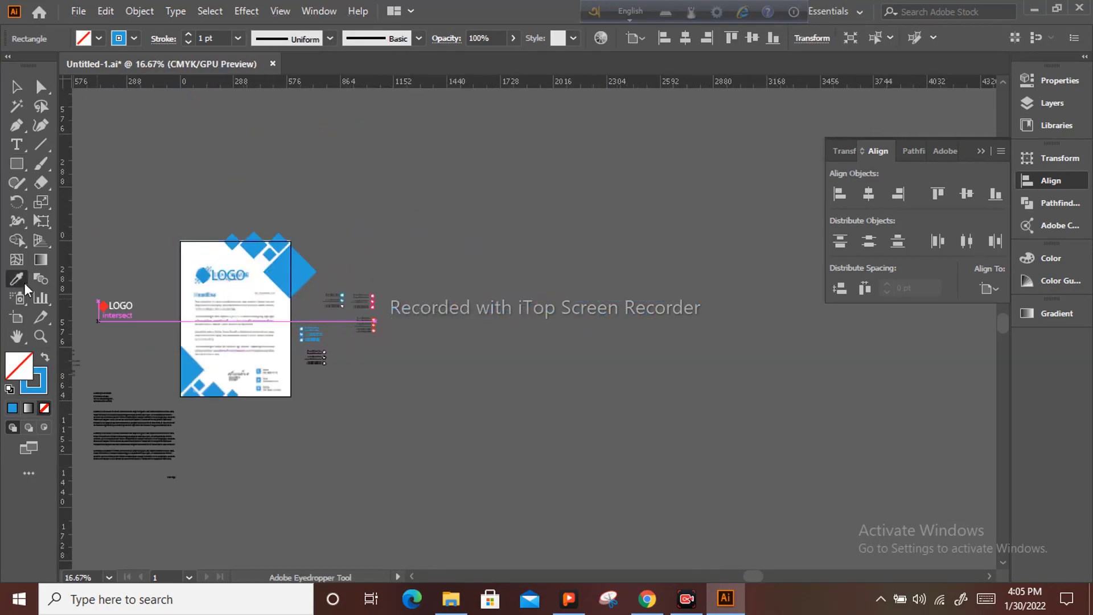
pyautogui.click(288, 339)
pyautogui.press('v')
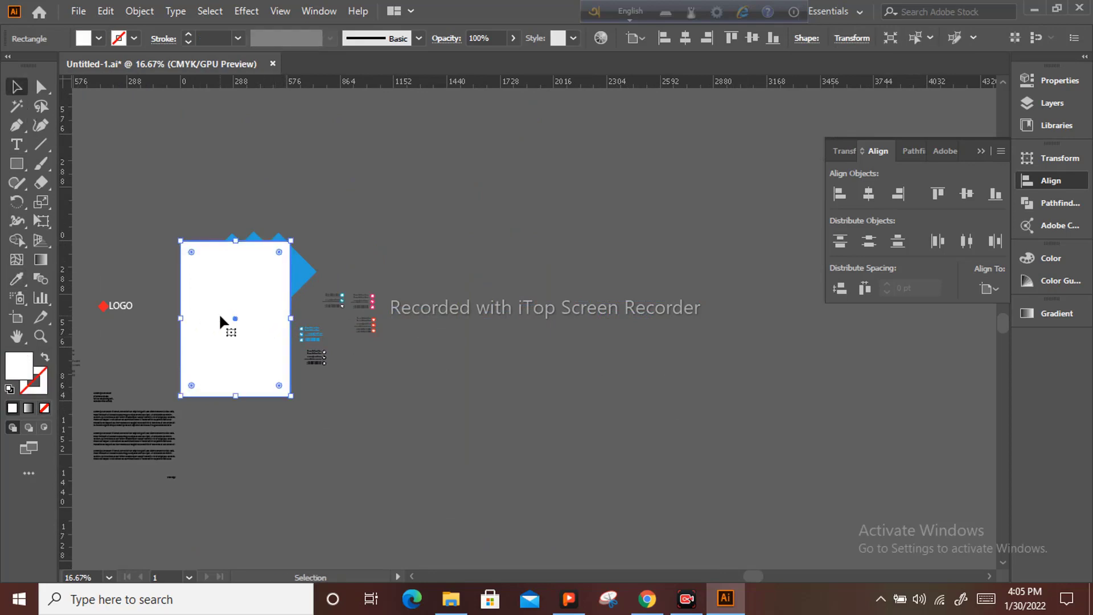
# Step: Duplicate the white page rectangle into the empty canvas beyond the page's upper right and send the original to the back
pyautogui.moveTo(219, 317); pyautogui.dragTo(389, 201)
pyautogui.scroll(2, 278, 280)
pyautogui.moveTo(315, 317); pyautogui.dragTo(412, 331)
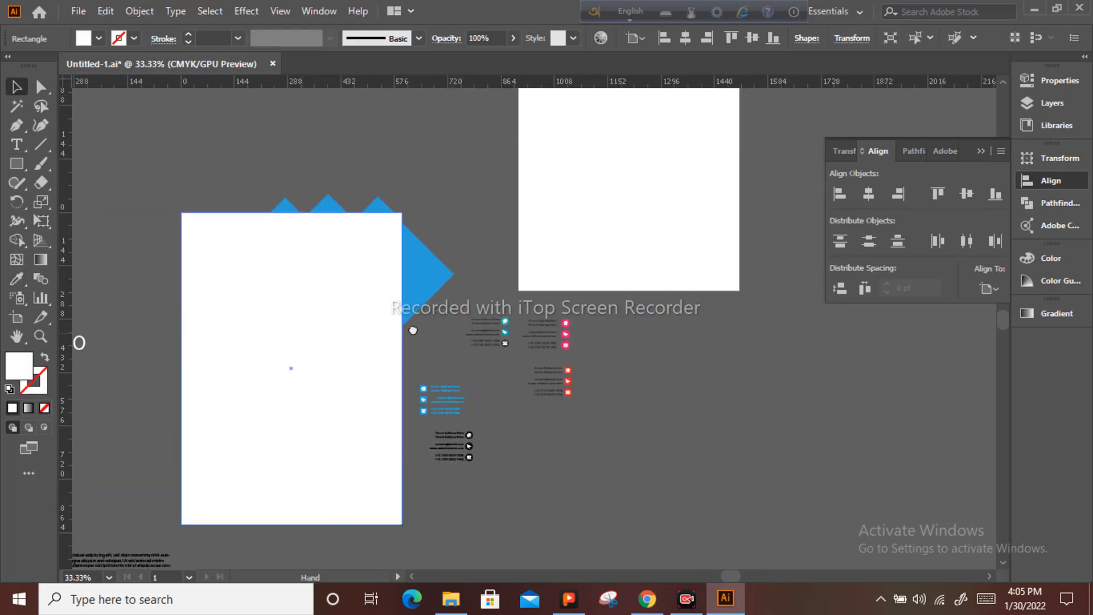
pyautogui.rightClick(415, 325)
pyautogui.moveTo(467, 506)
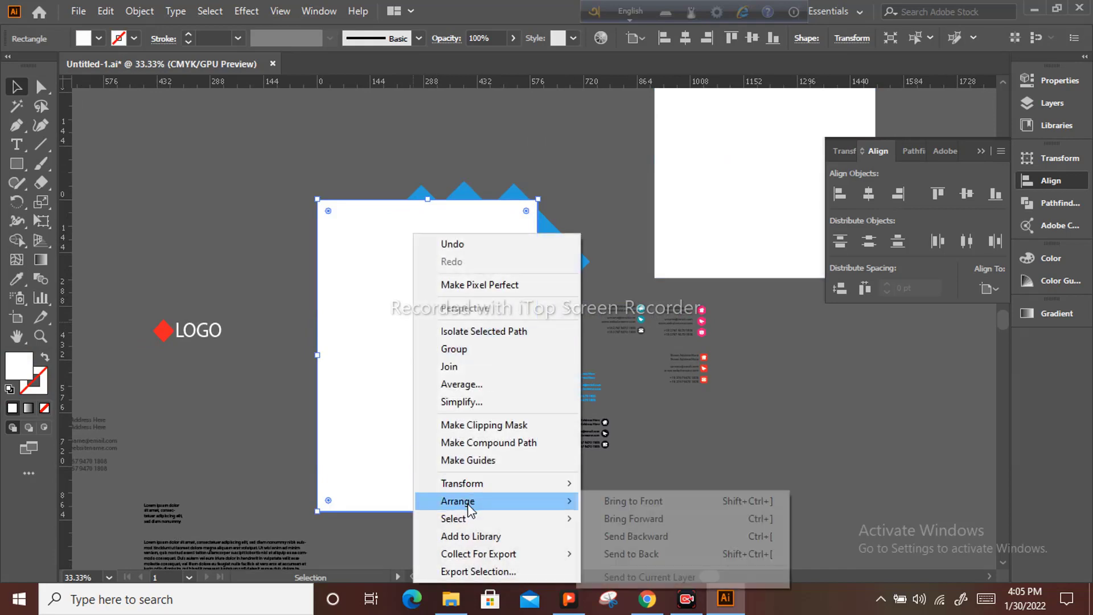
pyautogui.click(658, 555)
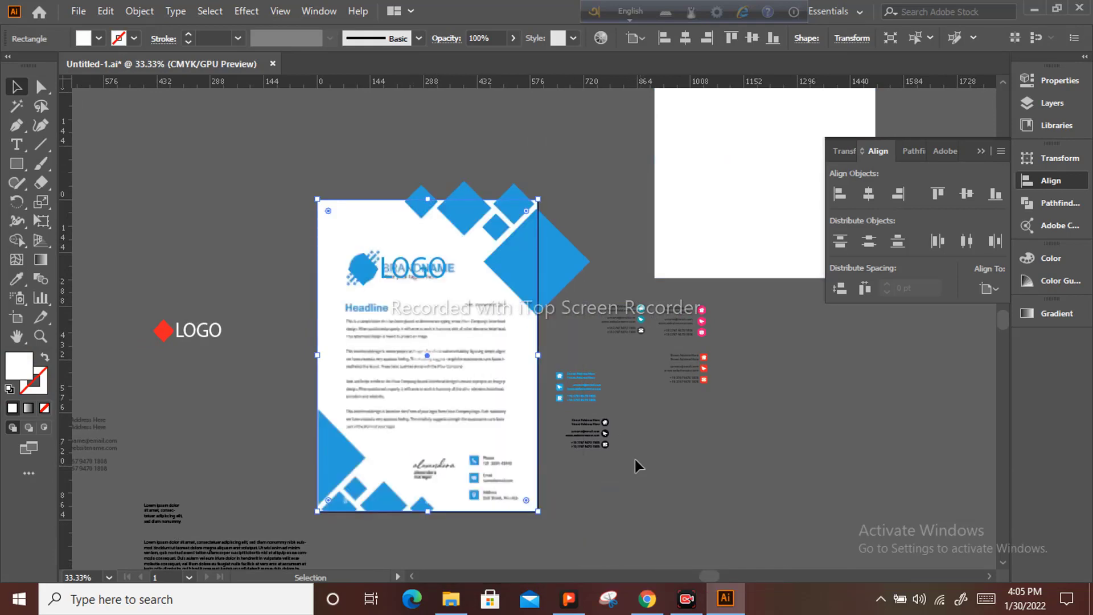
# Step: Shrink the large blue diamond slightly and nudge it right so its corners line up with the page's right edge
pyautogui.scroll(2, 549, 279)
pyautogui.moveTo(246, 99); pyautogui.dragTo(577, 343)
pyautogui.click(662, 217)
pyautogui.scroll(2, 623, 246)
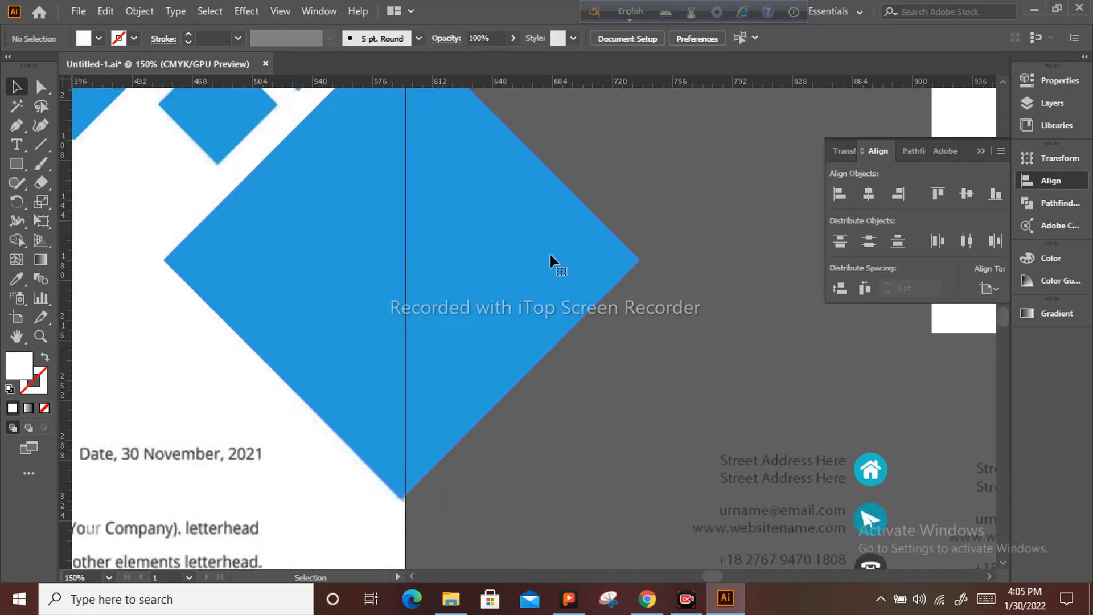
pyautogui.click(641, 260)
pyautogui.moveTo(640, 260)
pyautogui.mouseDown()
pyautogui.moveTo(654, 254)
pyautogui.moveTo(645, 273)
pyautogui.moveTo(650, 262)
pyautogui.moveTo(637, 260)
pyautogui.mouseUp()
pyautogui.press('Right')
pyautogui.press('Right')
pyautogui.press('Right')
pyautogui.press('Right')
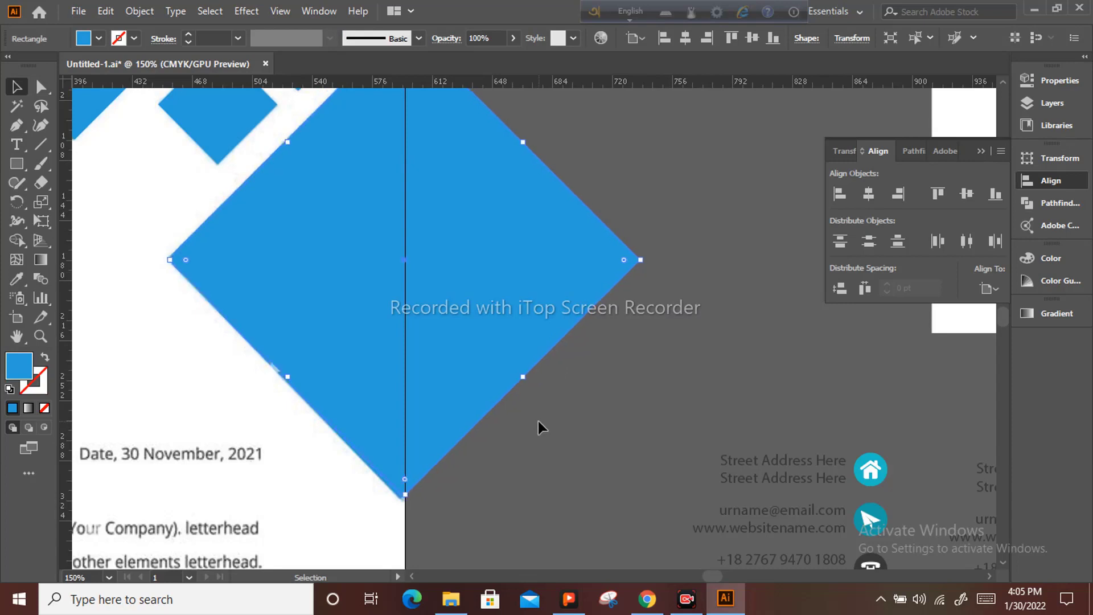
# Step: Select the header diamonds with the page shape and trim off the parts outside the page using Shape Builder
pyautogui.scroll(4, 494, 391)
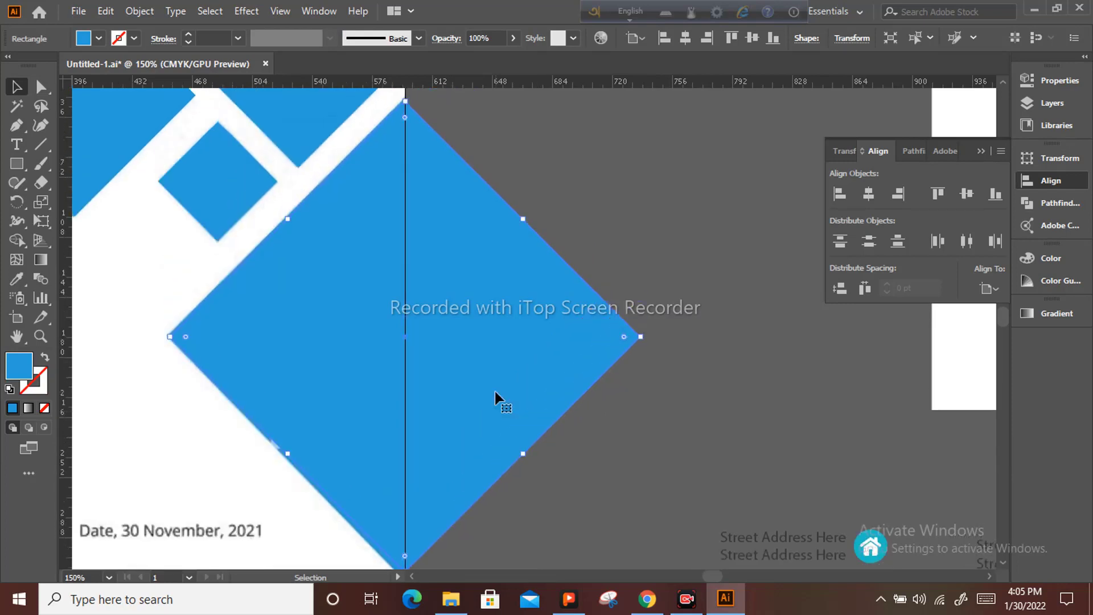
pyautogui.scroll(-2, 494, 392)
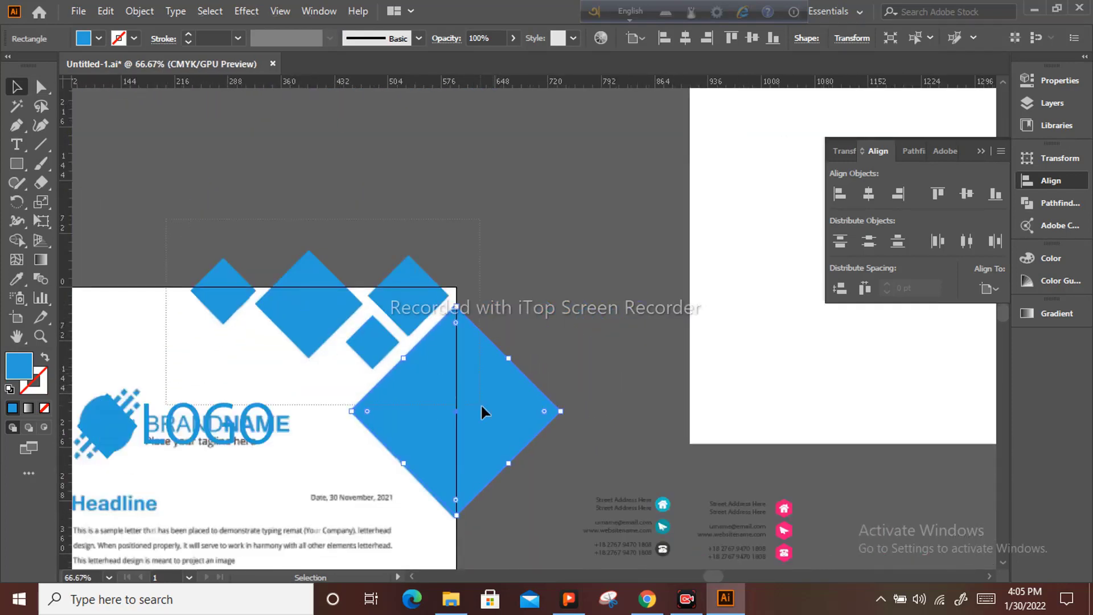
pyautogui.moveTo(482, 407); pyautogui.dragTo(481, 406)
pyautogui.click(16, 240)
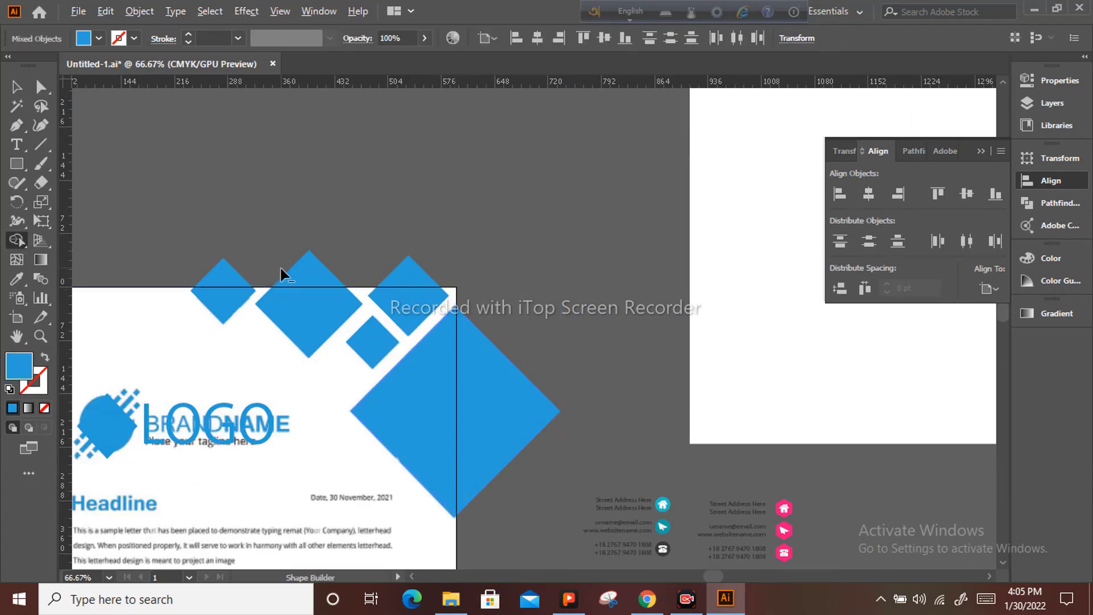
pyautogui.keyDown('alt'); pyautogui.click(222, 283); pyautogui.keyUp('alt')
pyautogui.keyDown('alt'); pyautogui.click(327, 276); pyautogui.keyUp('alt')
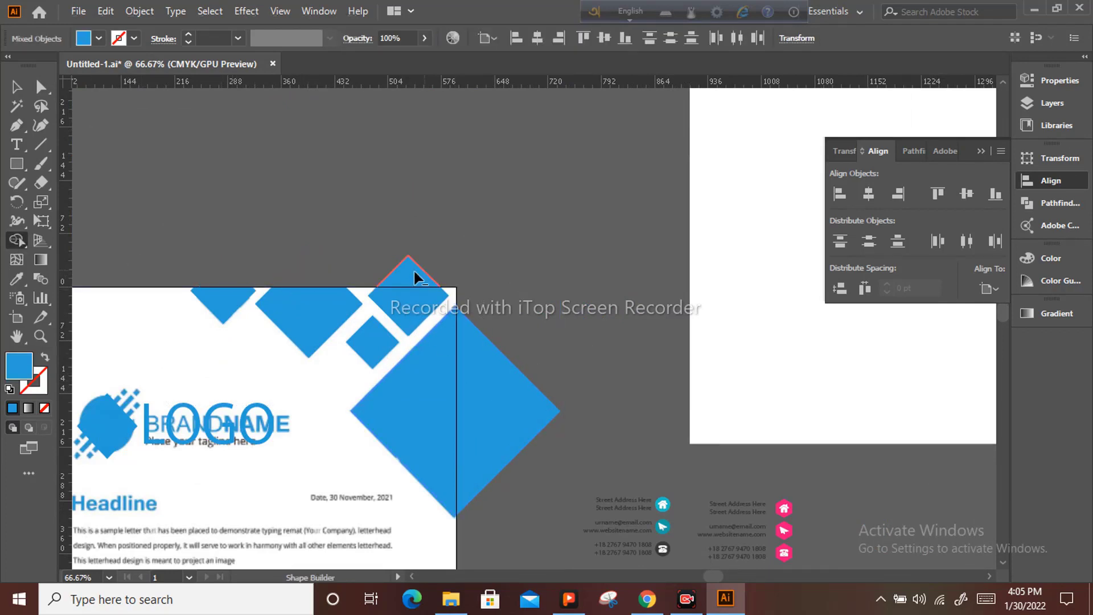
pyautogui.keyDown('alt'); pyautogui.click(411, 272); pyautogui.keyUp('alt')
pyautogui.keyDown('alt'); pyautogui.click(482, 393); pyautogui.keyUp('alt')
pyautogui.press('v')
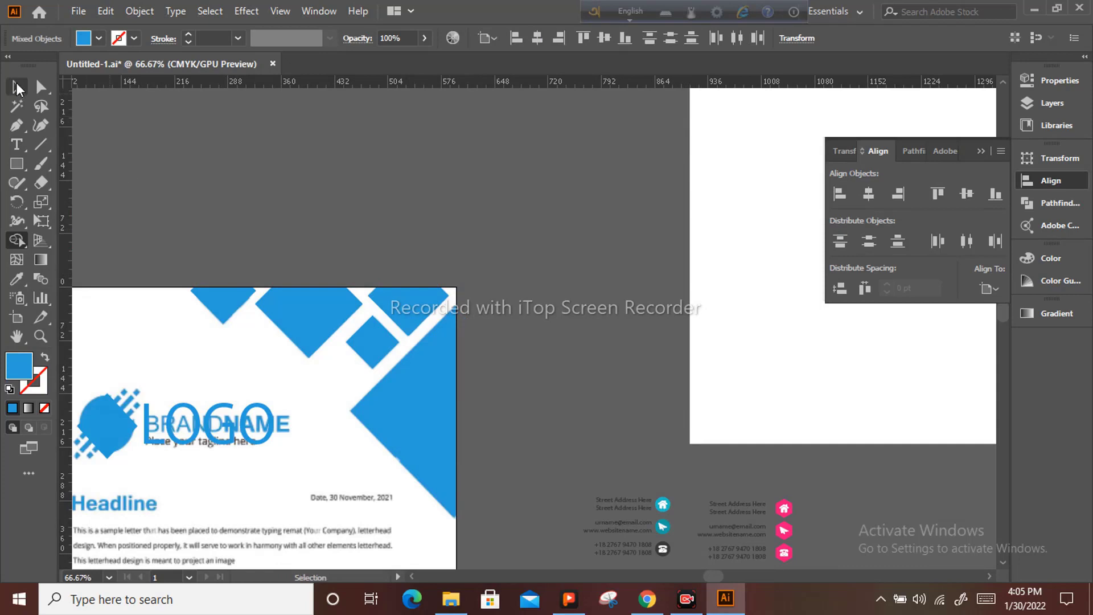
# Step: Select the five trimmed blue header shapes and group them
pyautogui.click(215, 305)
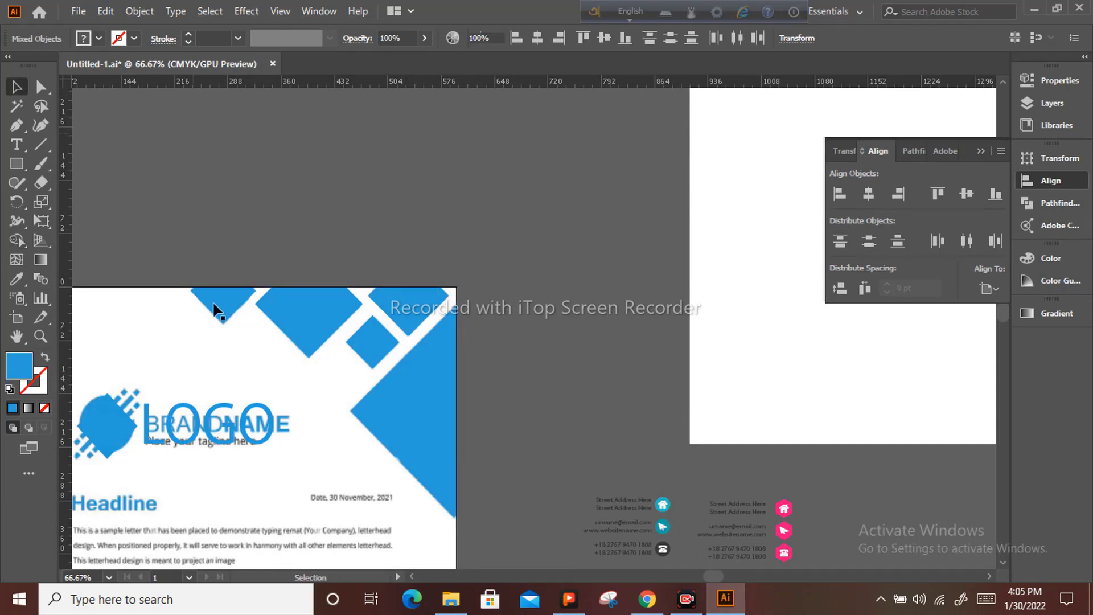
pyautogui.keyDown('shift'); pyautogui.click(339, 322); pyautogui.keyUp('shift')
pyautogui.keyDown('shift'); pyautogui.click(369, 341); pyautogui.keyUp('shift')
pyautogui.keyDown('shift'); pyautogui.click(412, 310); pyautogui.keyUp('shift')
pyautogui.keyDown('shift'); pyautogui.click(416, 396); pyautogui.keyUp('shift')
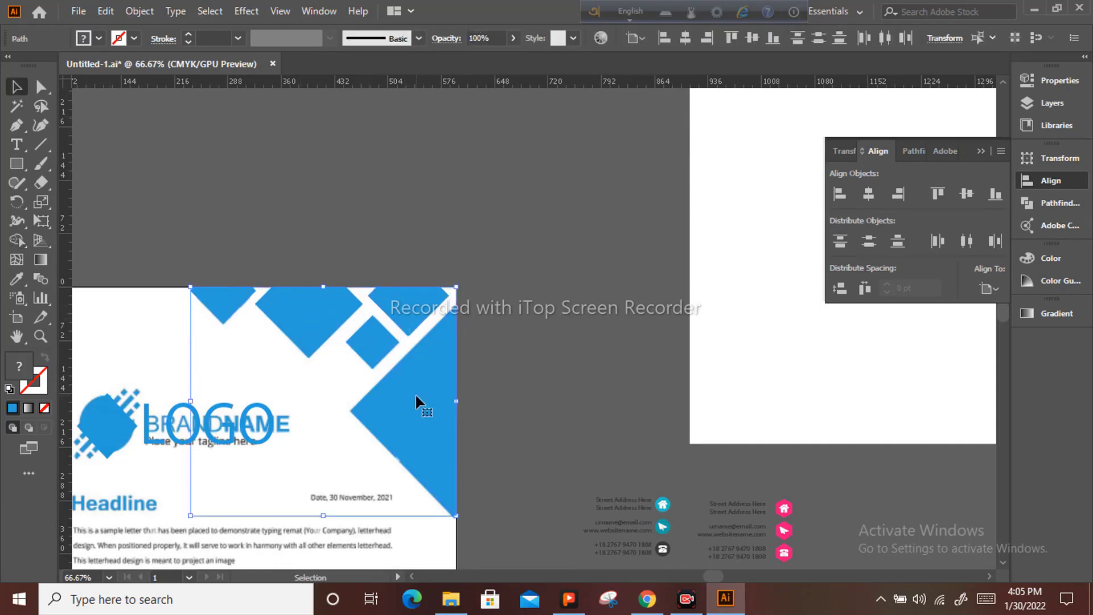
pyautogui.hotkey('ctrl', 'g')
pyautogui.scroll(-2, 418, 392)
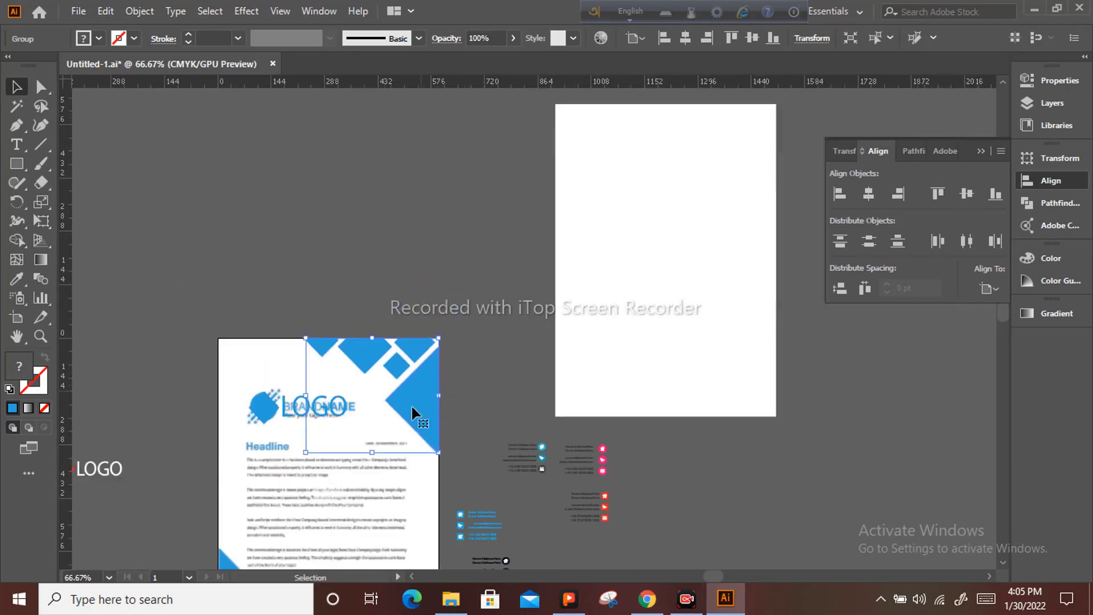
pyautogui.moveTo(360, 399); pyautogui.dragTo(449, 220)
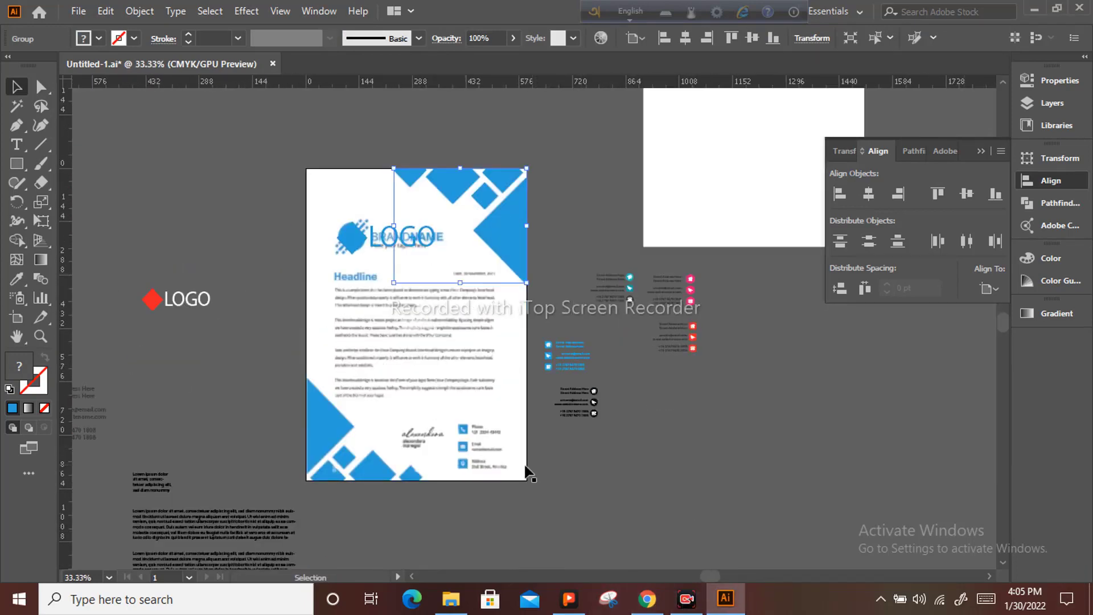
# Step: Duplicate the header diamond group, rotate the copy 180°, and align it to the page's left and bottom edges
pyautogui.scroll(1, 464, 379)
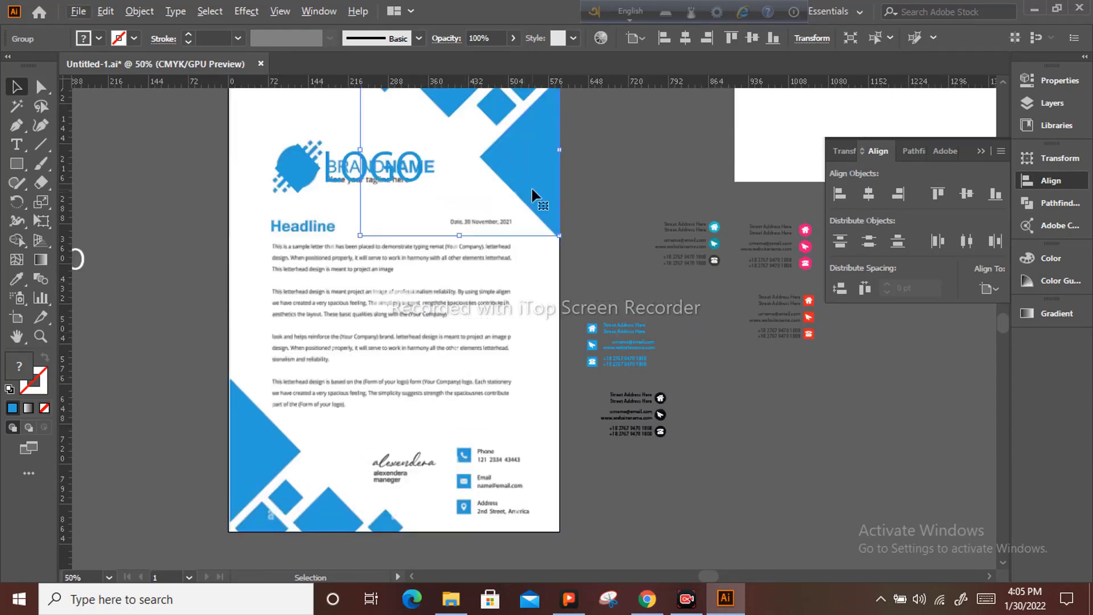
pyautogui.moveTo(536, 195); pyautogui.dragTo(429, 377)
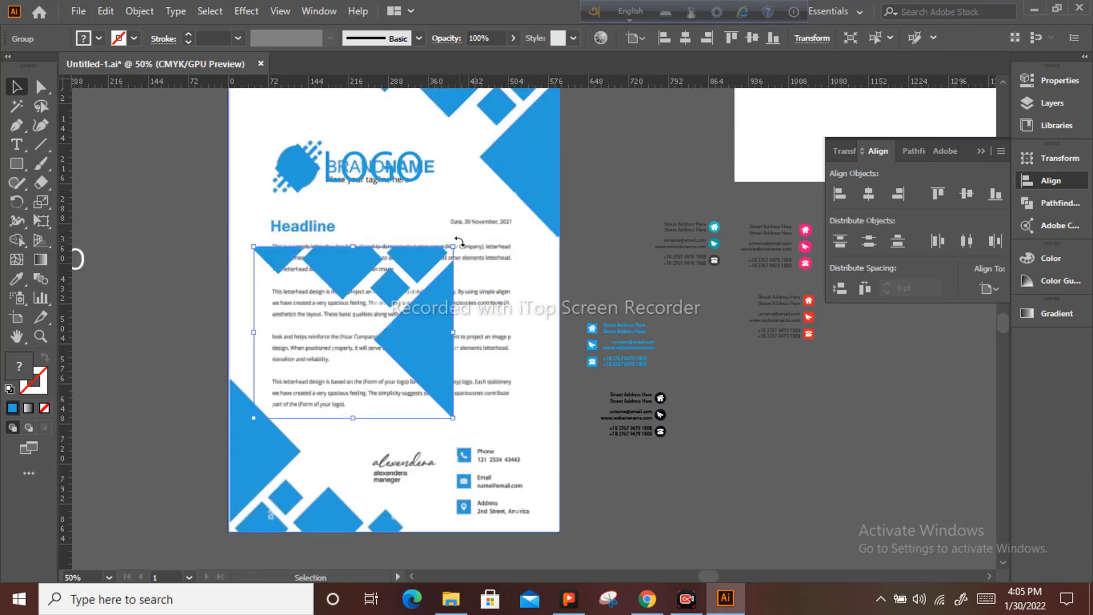
pyautogui.moveTo(459, 242); pyautogui.dragTo(248, 421)
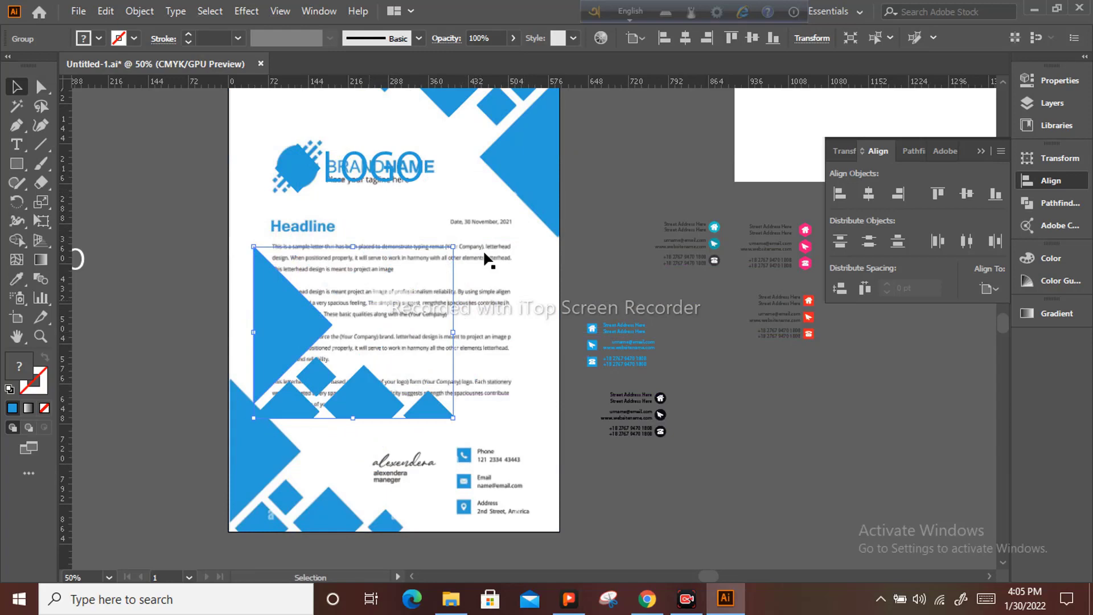
pyautogui.click(840, 194)
pyautogui.click(967, 194)
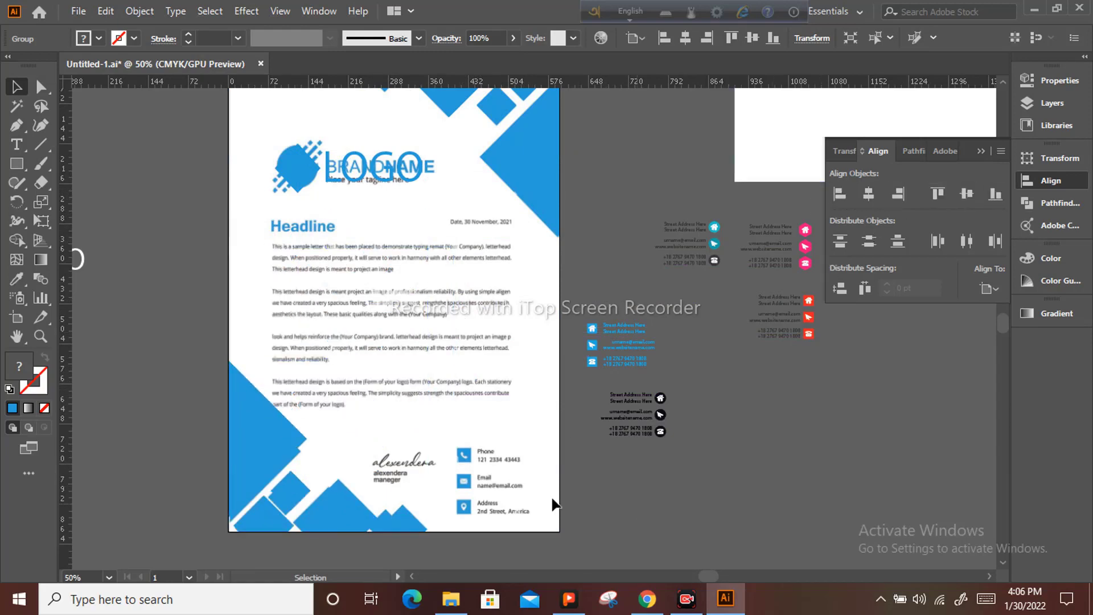
# Step: Nudge the rotated diamond group down and left over the reference shapes in the page's lower-left corner
pyautogui.scroll(-3, 446, 454)
pyautogui.click(255, 380)
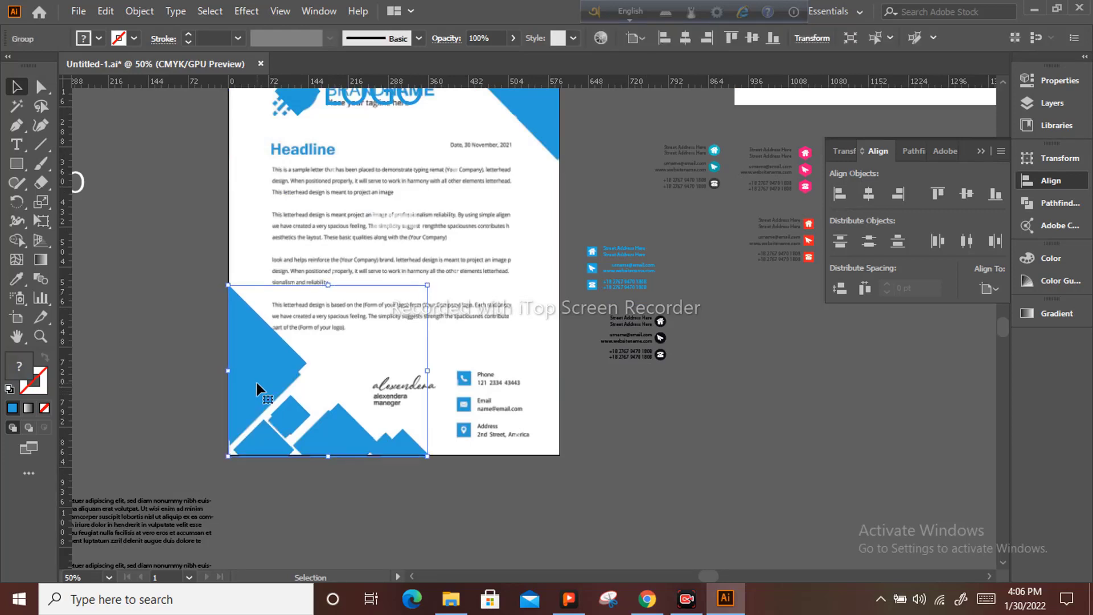
pyautogui.press('Down')
pyautogui.press('Down')
pyautogui.press('Down')
pyautogui.press('Down')
pyautogui.press('Down')
pyautogui.press('Down')
pyautogui.press('Down')
pyautogui.press('Down')
pyautogui.press('Down')
pyautogui.press('Down')
pyautogui.press('Down')
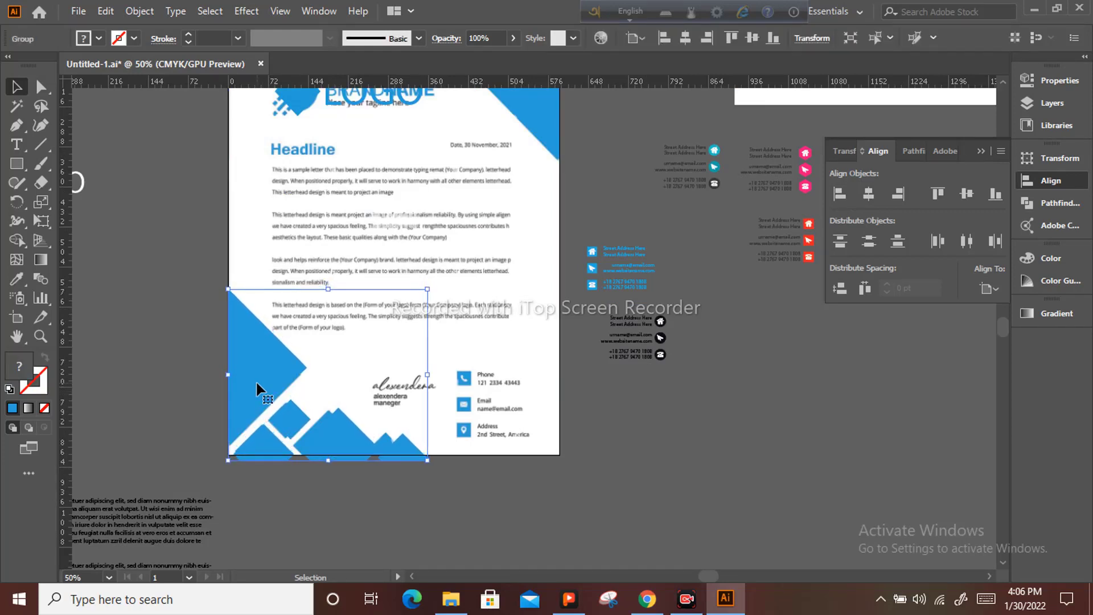
pyautogui.press('Left')
pyautogui.press('Left')
pyautogui.press('Left')
pyautogui.press('Left')
pyautogui.press('Left')
pyautogui.press('Left')
pyautogui.press('Left')
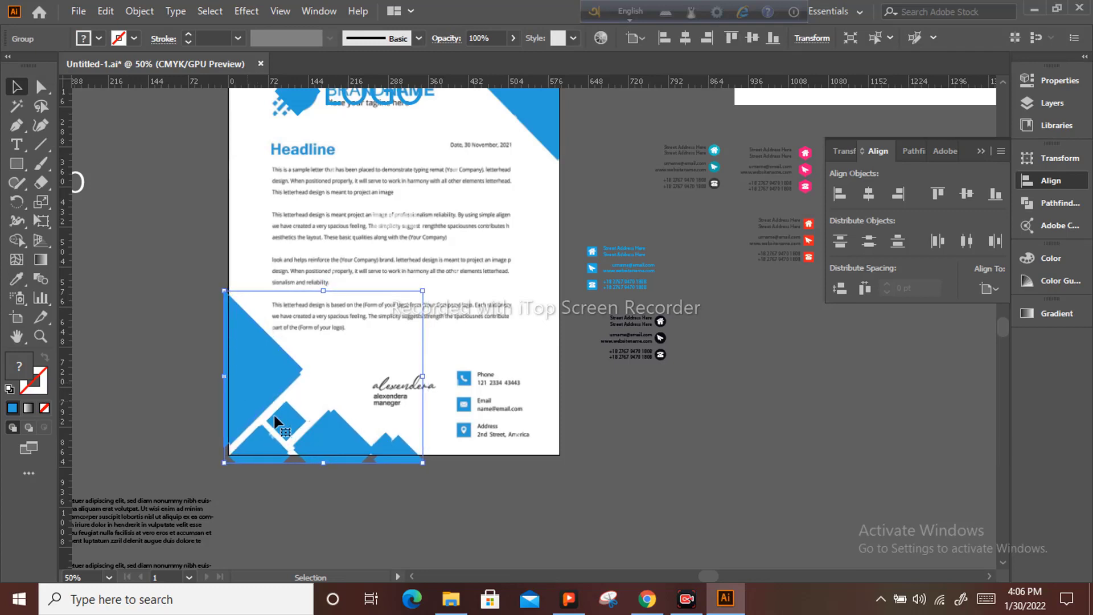
# Step: Scale the footer diamond group down and align it to the page's left and bottom edges
pyautogui.moveTo(423, 462); pyautogui.dragTo(407, 455)
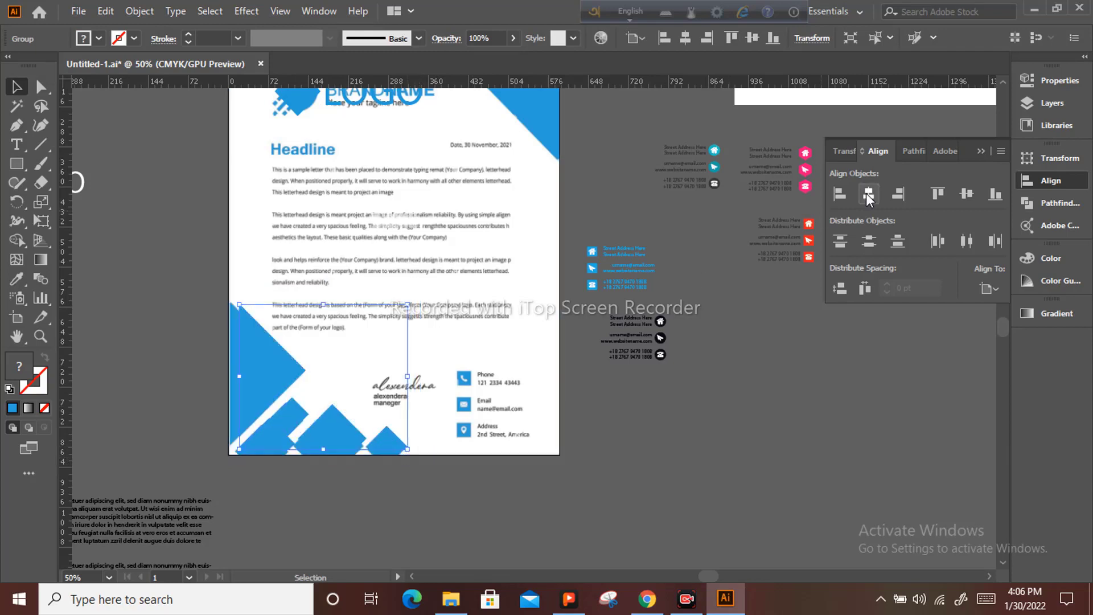
pyautogui.click(848, 197)
pyautogui.click(995, 194)
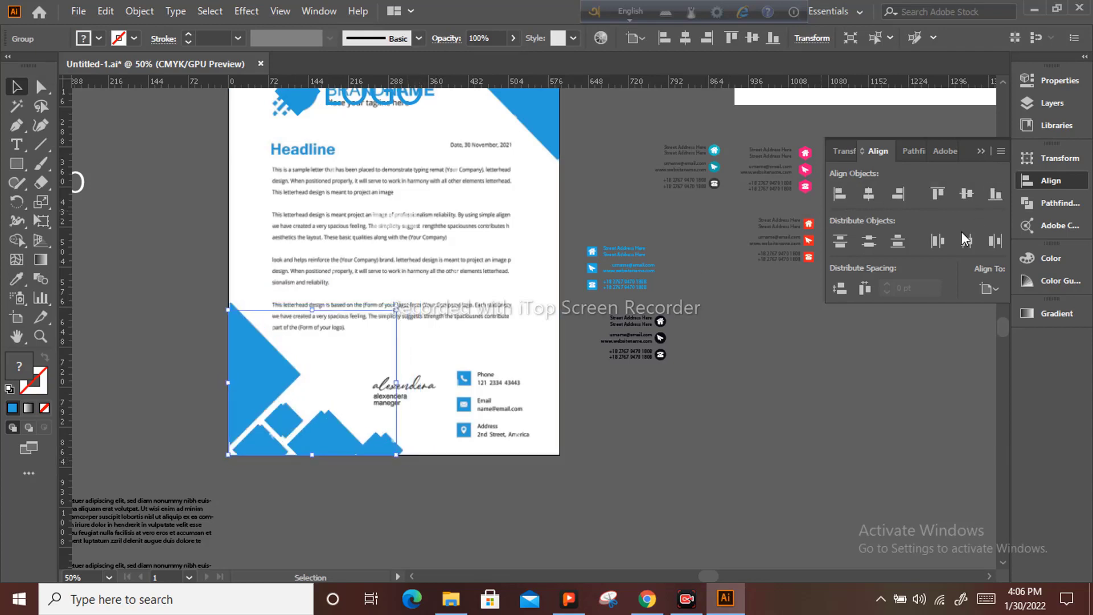
pyautogui.click(753, 401)
# Step: Enlarge the footer diamond group slightly and realign it to the page's lower-left corner
pyautogui.click(259, 415)
pyautogui.scroll(2, 262, 411)
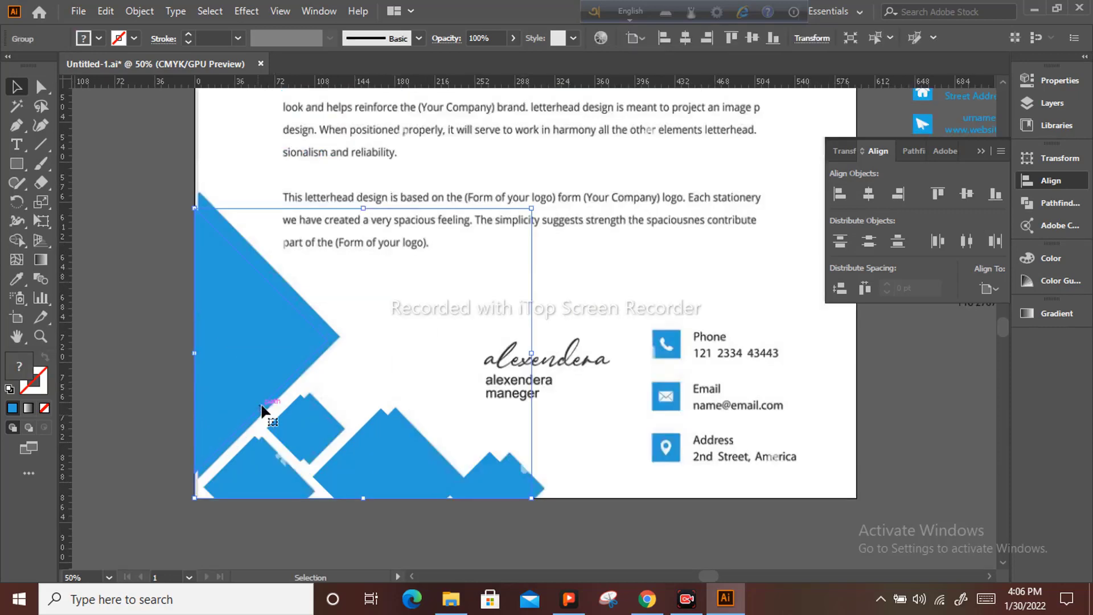
pyautogui.moveTo(532, 498); pyautogui.dragTo(544, 509)
pyautogui.click(838, 193)
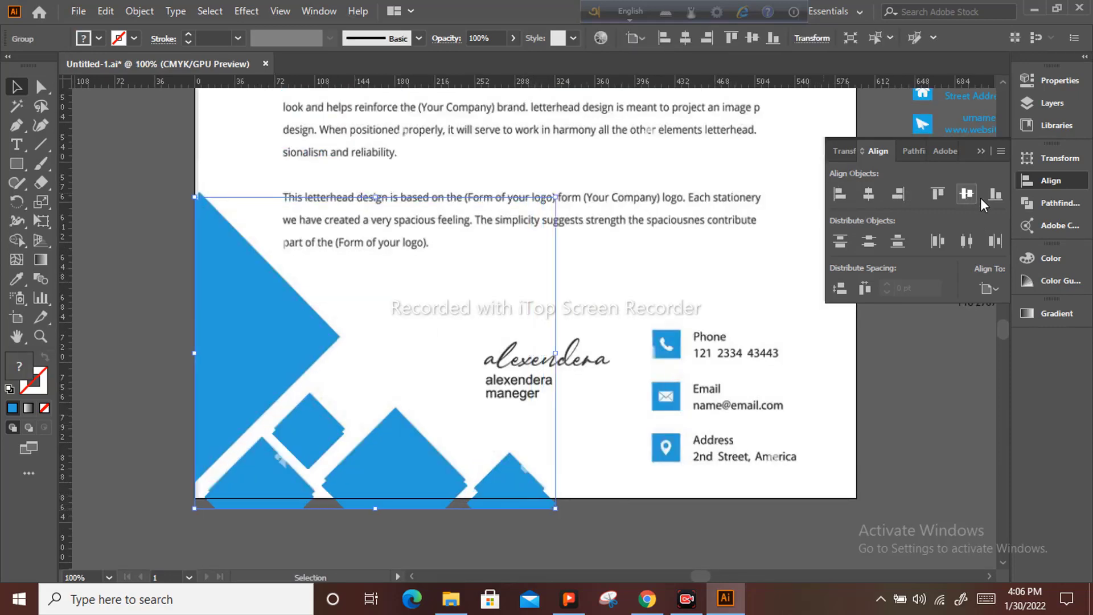
pyautogui.click(993, 198)
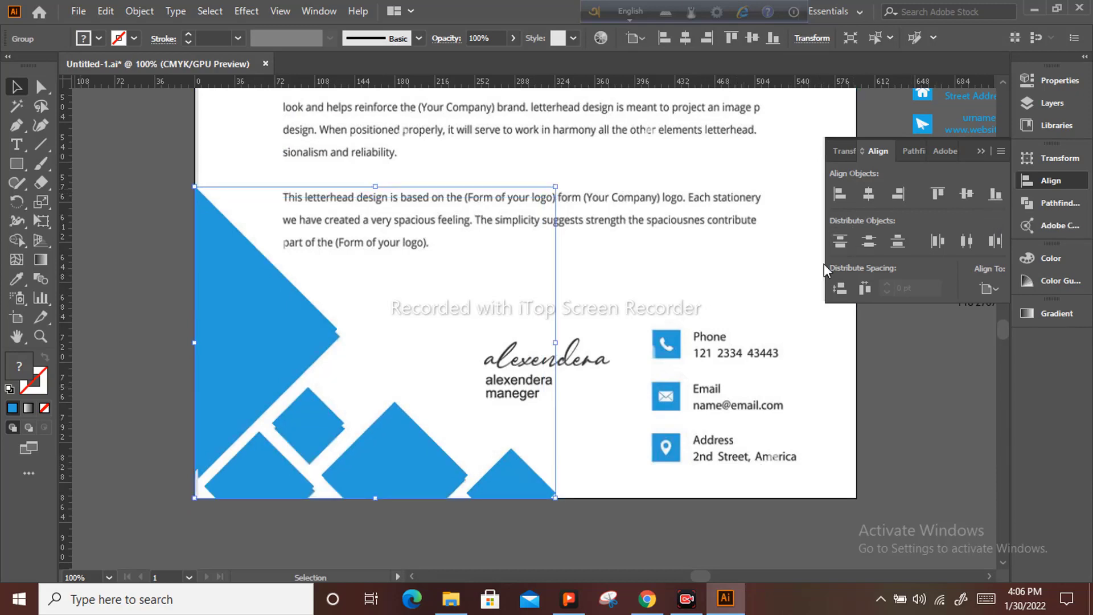
# Step: Reduce the footer diamond group slightly and snap it back to the page's left and bottom edges
pyautogui.moveTo(556, 498); pyautogui.dragTo(551, 499)
pyautogui.click(837, 195)
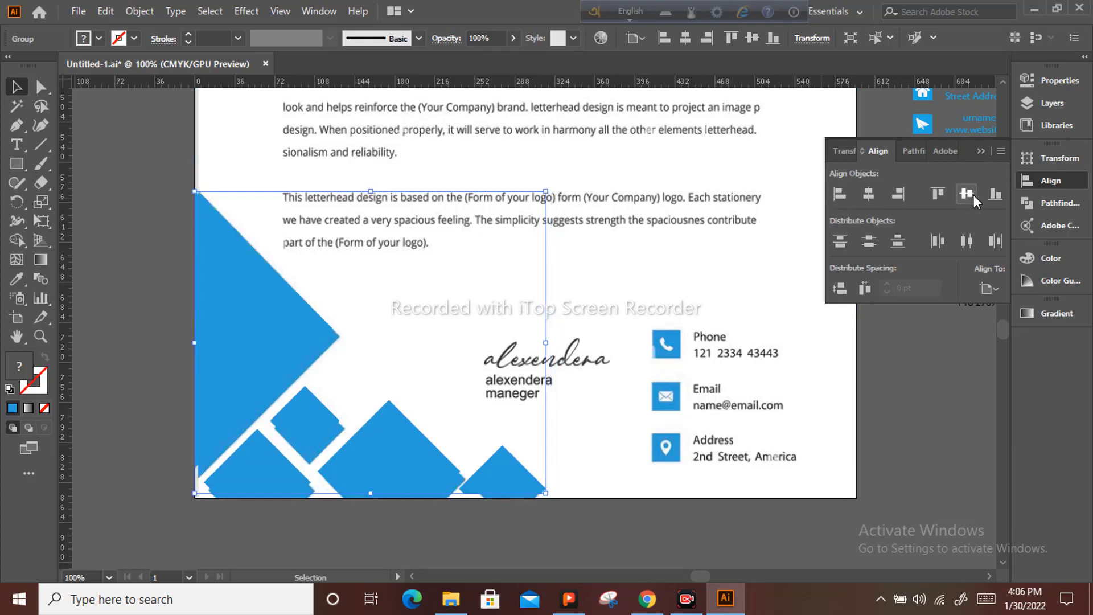
pyautogui.click(993, 198)
pyautogui.click(650, 545)
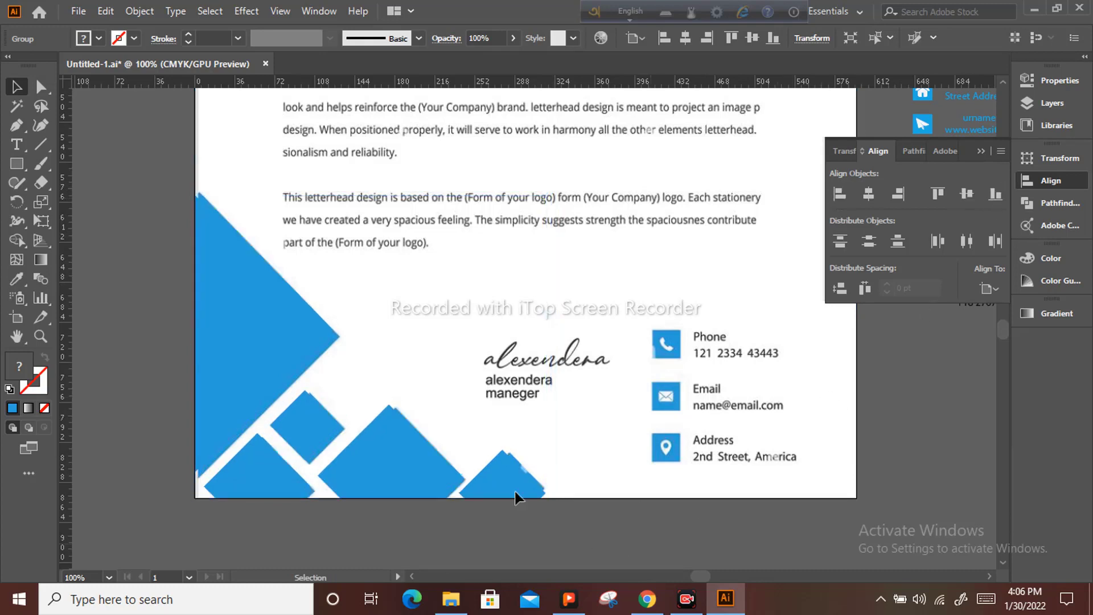
# Step: Fine-tune the footer diamond group's size against the reference diamonds and align it to the page's bottom edge
pyautogui.click(521, 491)
pyautogui.moveTo(560, 504)
pyautogui.mouseDown()
pyautogui.moveTo(574, 509)
pyautogui.moveTo(548, 499)
pyautogui.mouseUp()
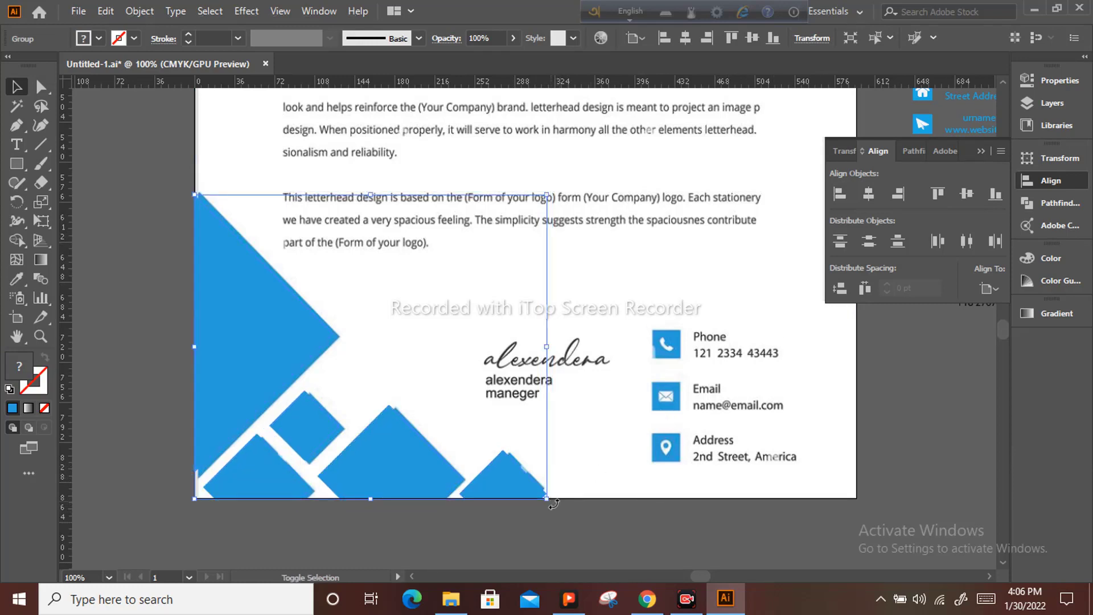
pyautogui.click(996, 196)
pyautogui.click(588, 533)
# Step: Place a copy of the blue contact details block over the reference contact details at the page's lower right
pyautogui.scroll(1, 638, 366)
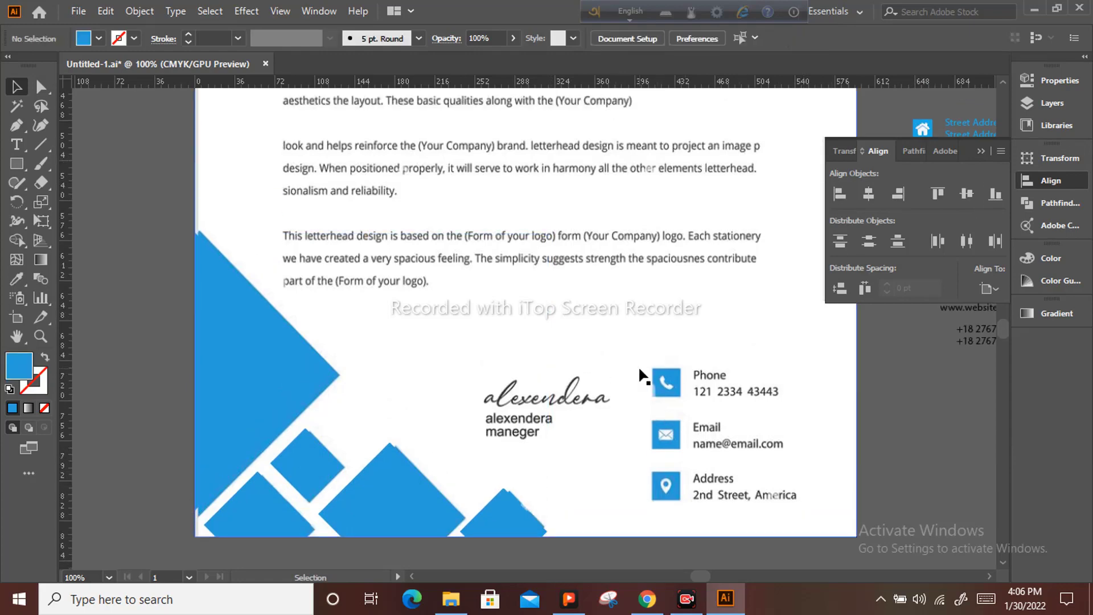
pyautogui.scroll(-2, 640, 369)
pyautogui.moveTo(558, 349); pyautogui.dragTo(302, 329)
pyautogui.scroll(1, 507, 302)
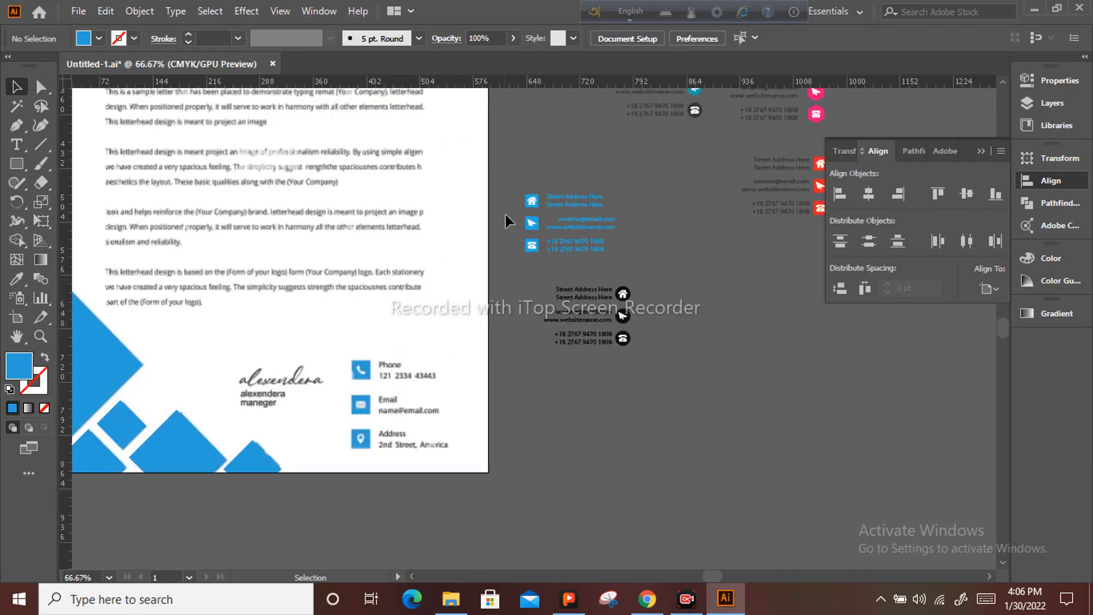
pyautogui.click(575, 229)
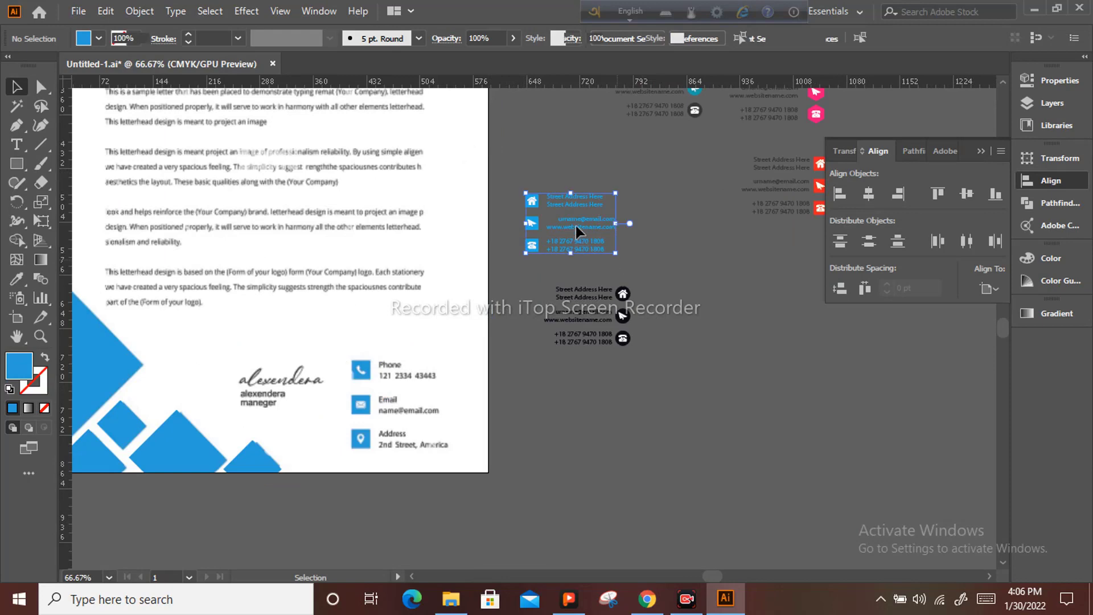
pyautogui.moveTo(574, 234); pyautogui.dragTo(397, 424)
# Step: Enlarge the copied contact block to about 170 pt wide and line its icons up with the reference icons
pyautogui.scroll(2, 397, 424)
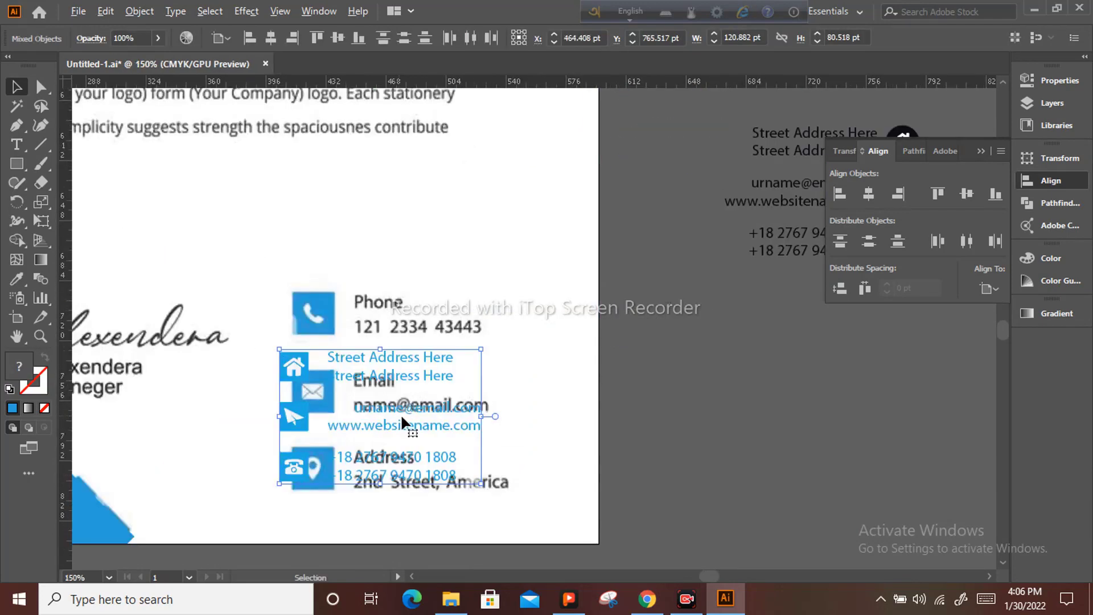
pyautogui.moveTo(504, 500); pyautogui.dragTo(527, 538)
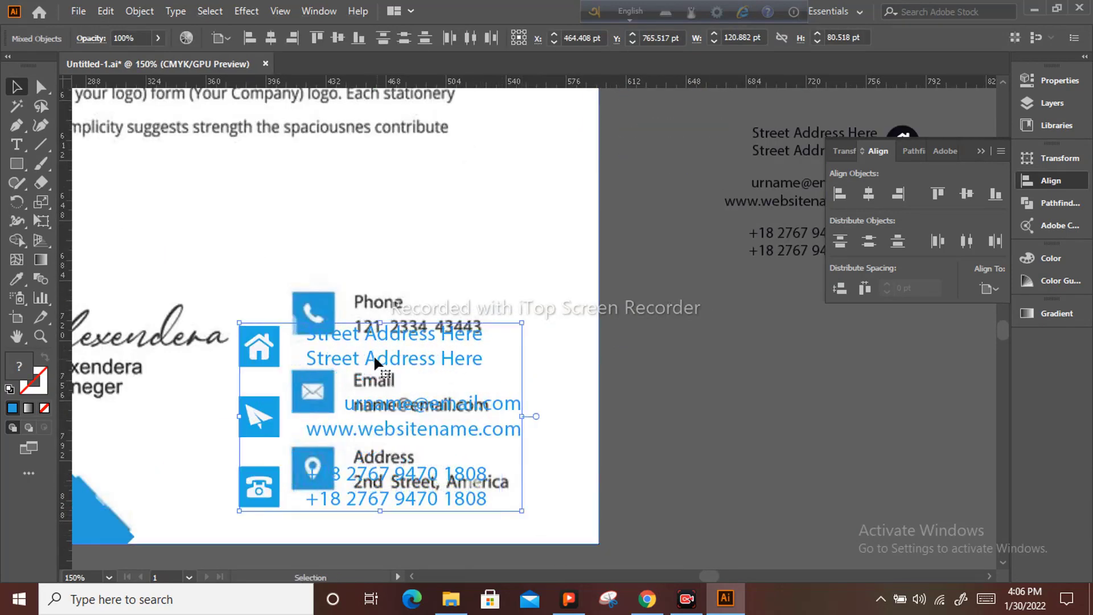
pyautogui.moveTo(370, 361); pyautogui.dragTo(421, 330)
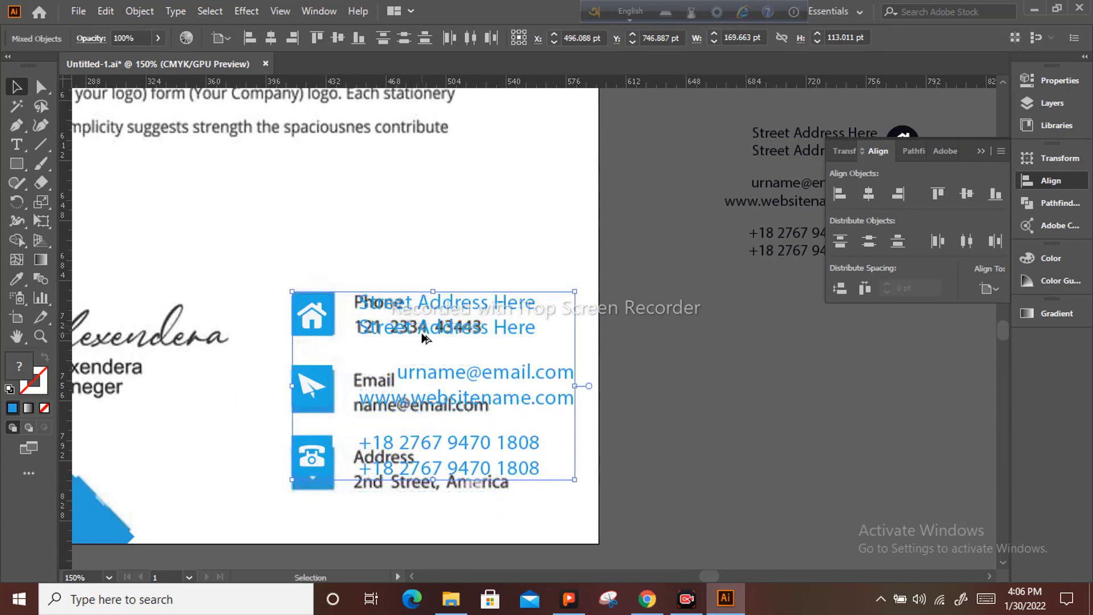
pyautogui.scroll(-2, 421, 330)
# Step: Add a "Lorem ipsum" placeholder text line and position it over the reference date
pyautogui.click(392, 277)
pyautogui.moveTo(381, 299); pyautogui.dragTo(524, 435)
pyautogui.scroll(-1, 456, 353)
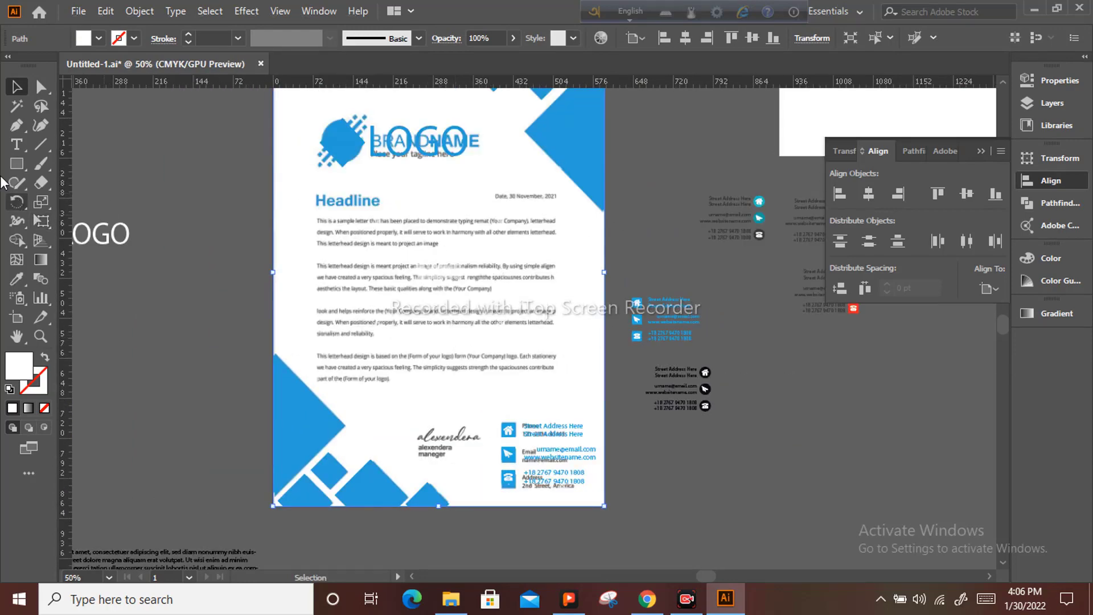
pyautogui.click(16, 144)
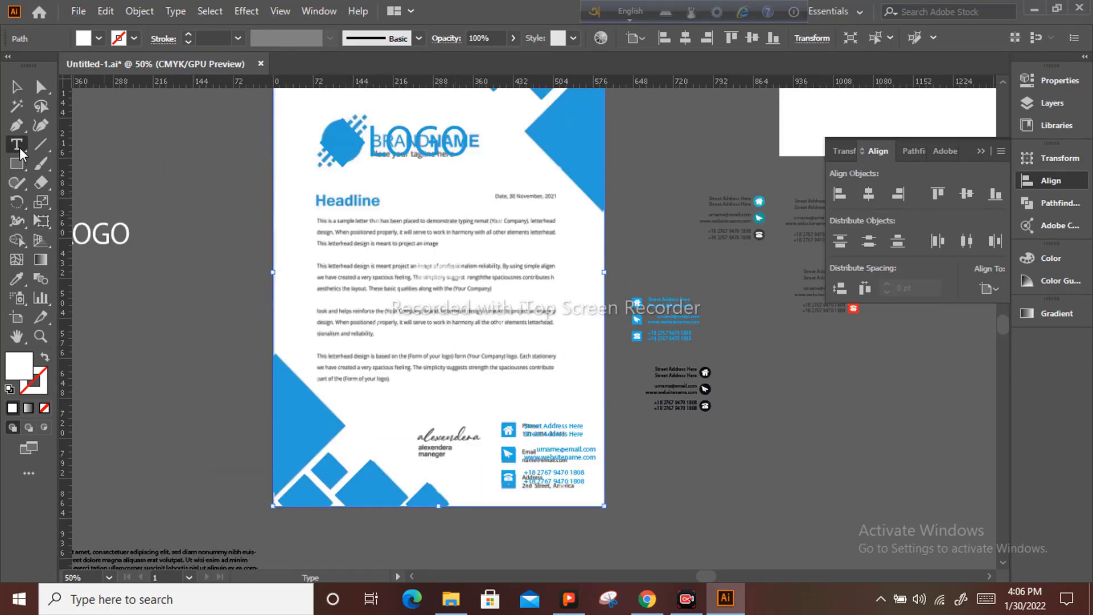
pyautogui.click(494, 192)
pyautogui.press('Escape')
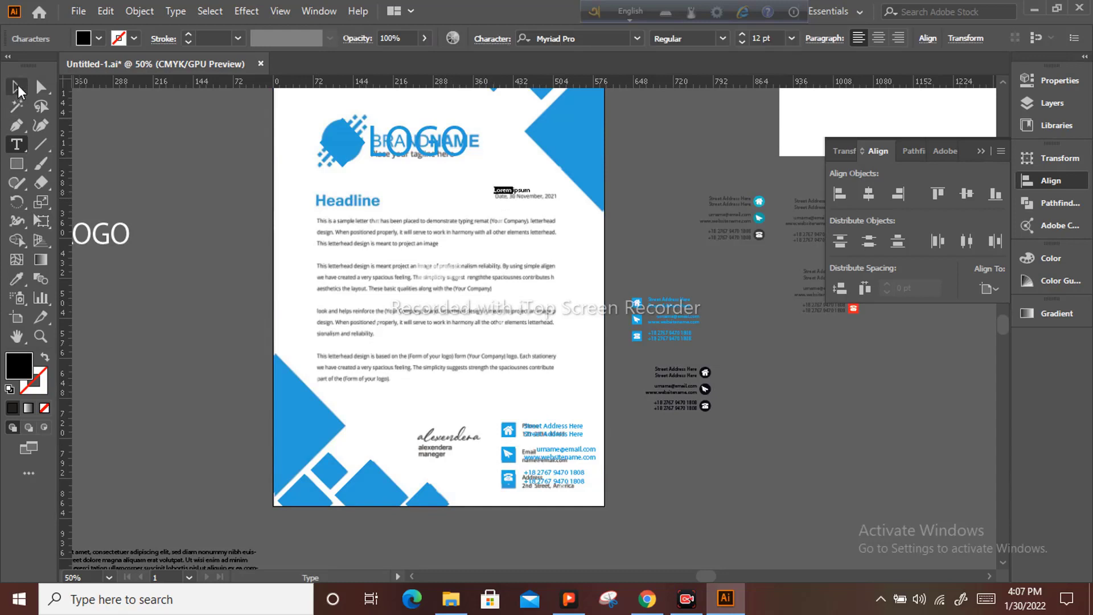
pyautogui.moveTo(523, 194); pyautogui.dragTo(531, 200)
pyautogui.click(405, 194)
# Step: Add the point text "headline" just above the reference heading
pyautogui.click(16, 144)
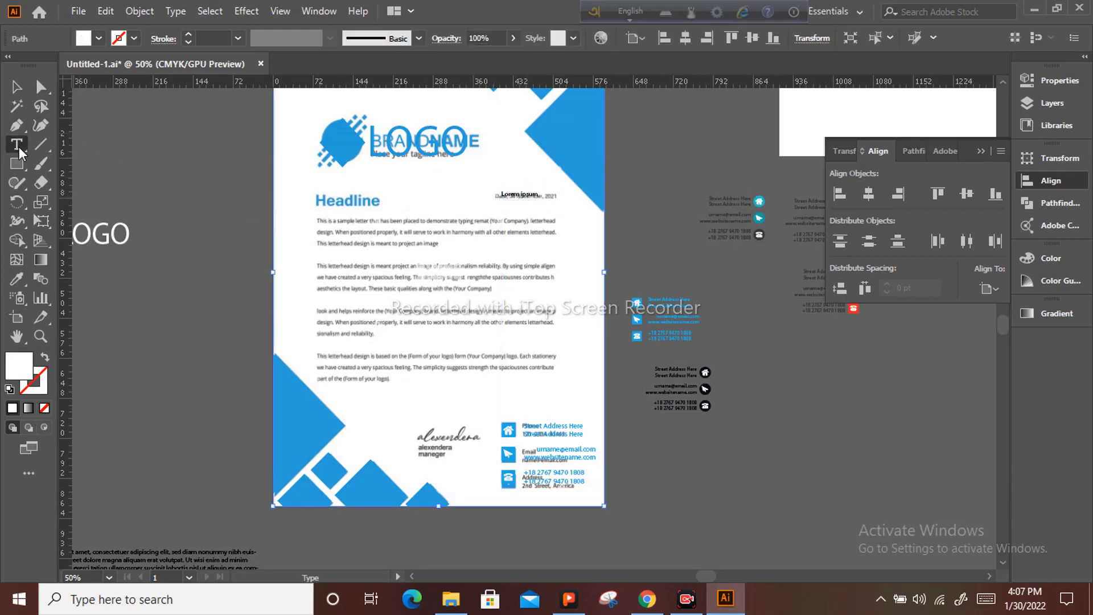
pyautogui.click(328, 196)
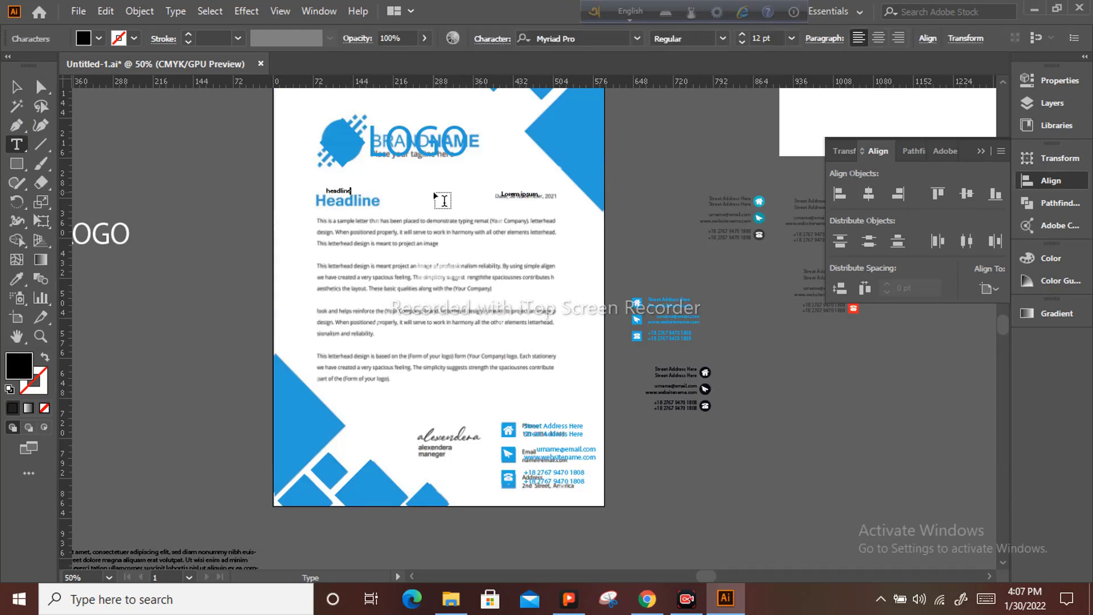
pyautogui.write('headline')
pyautogui.click(17, 87)
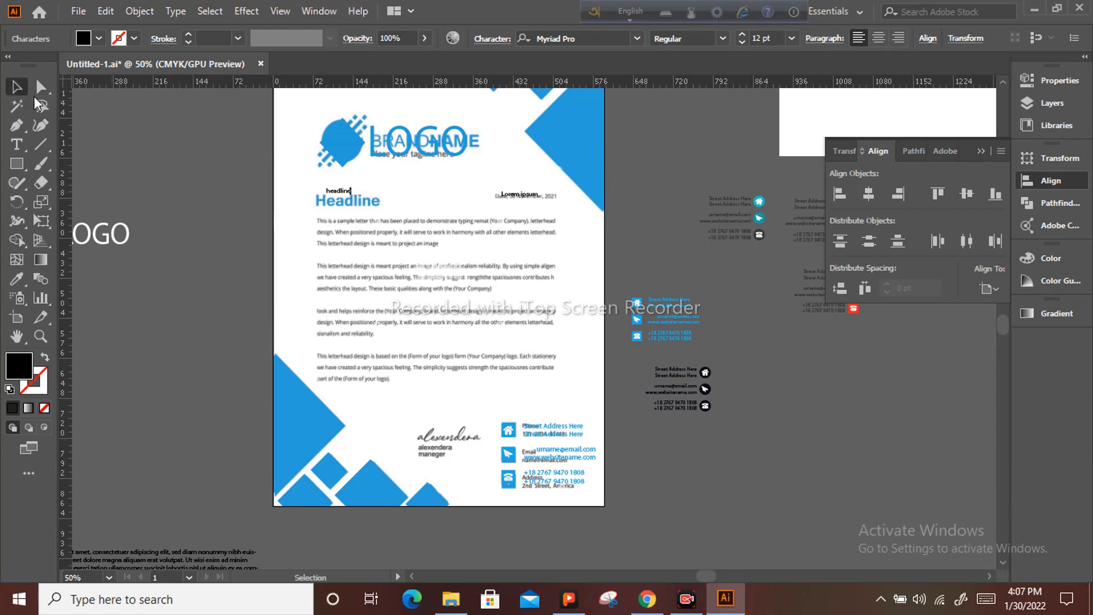
# Step: Convert the headline text to uppercase and enlarge it to about 26 pt
pyautogui.click(175, 11)
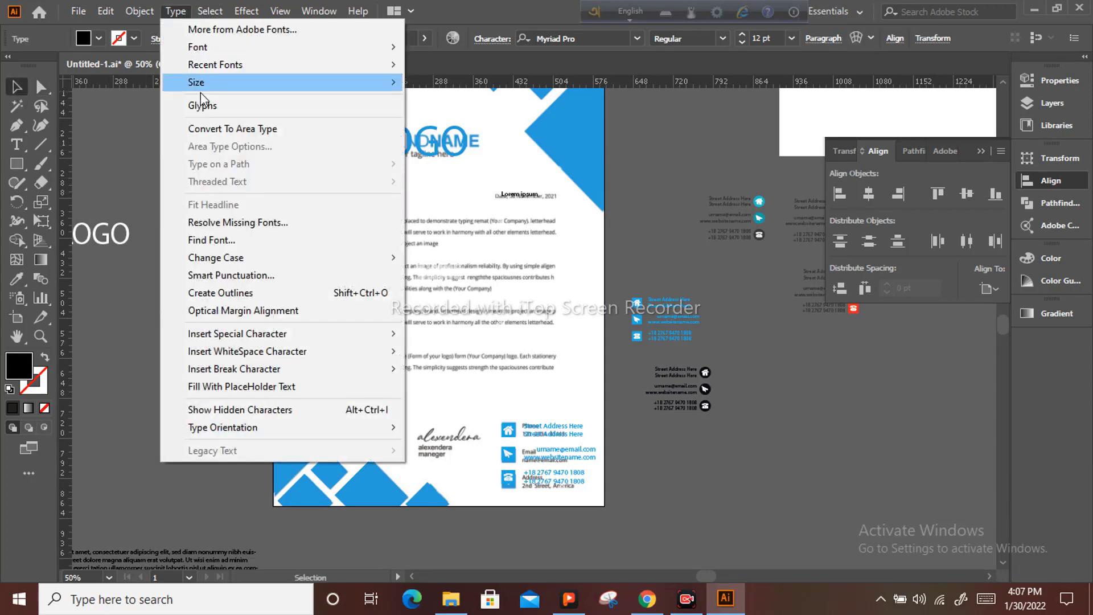
pyautogui.moveTo(342, 257)
pyautogui.click(450, 254)
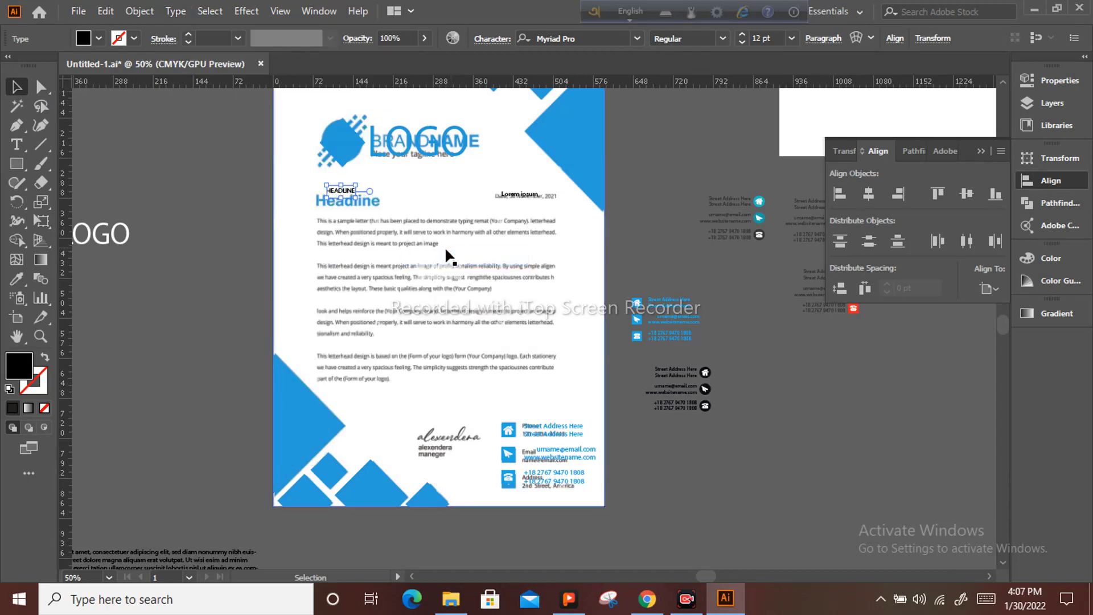
pyautogui.moveTo(355, 197); pyautogui.dragTo(371, 201)
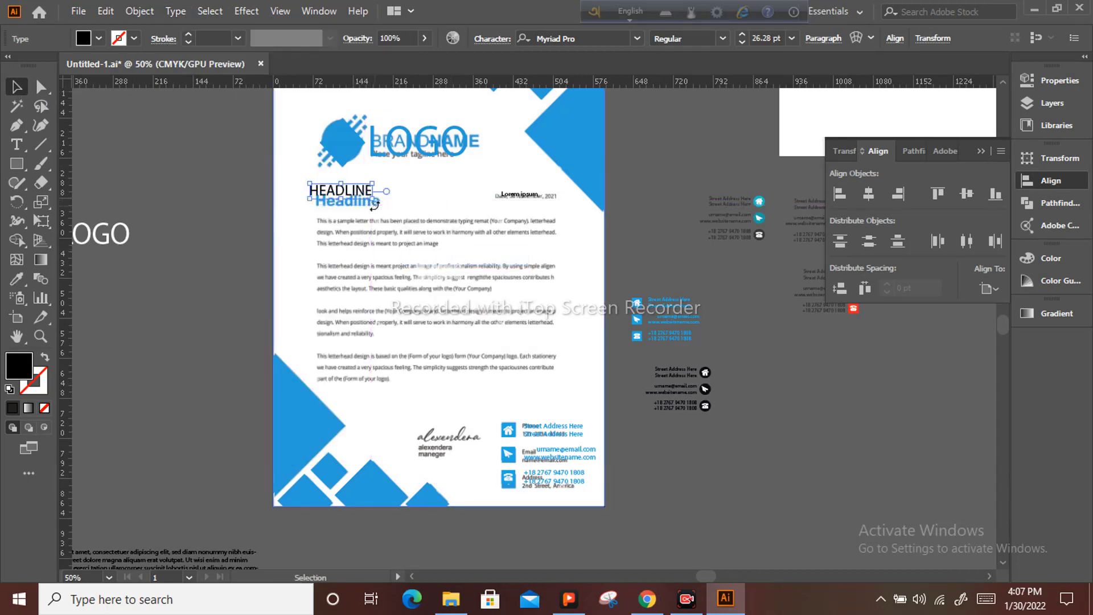
# Step: Colour the headline text with the blue sampled from the logo mark
pyautogui.click(17, 278)
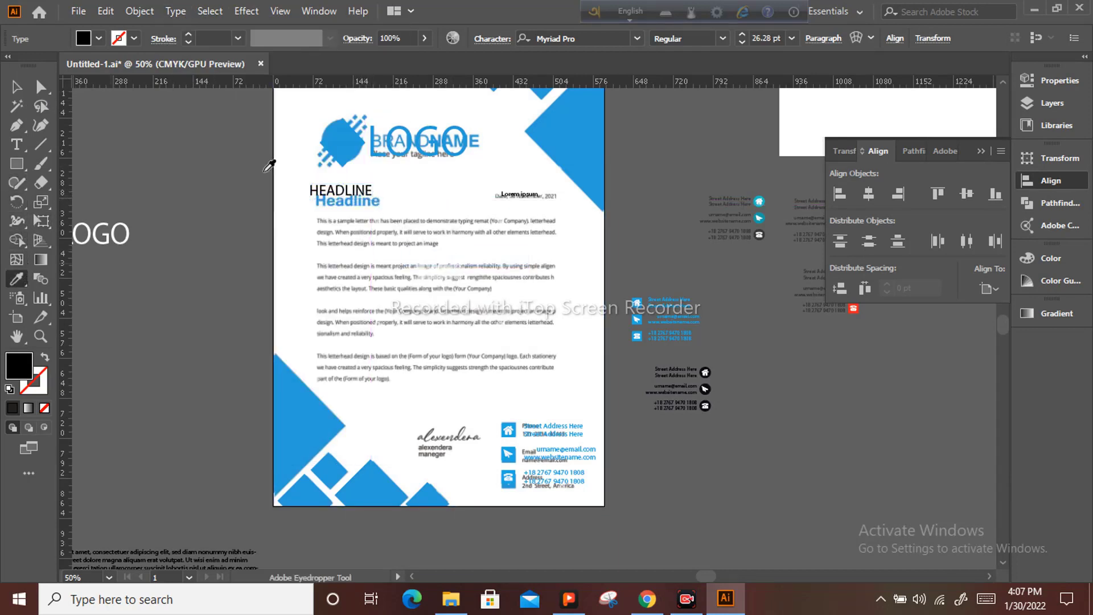
pyautogui.click(353, 134)
pyautogui.press('v')
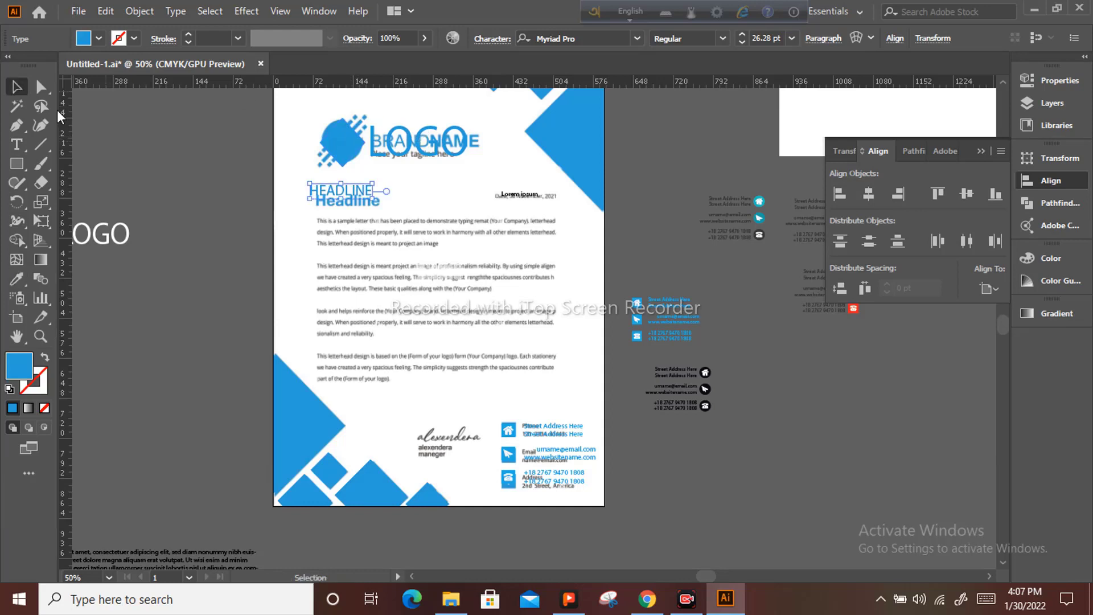
# Step: Set the headline's font style to Bold and move it over the reference heading
pyautogui.hotkey('ctrl', '+')
pyautogui.click(723, 38)
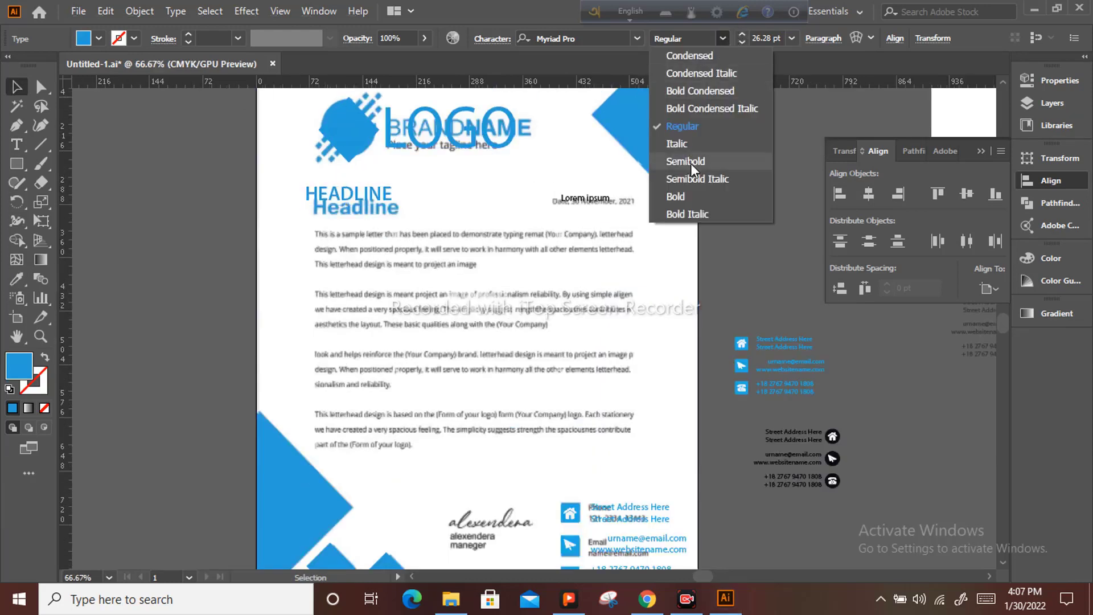
pyautogui.click(691, 194)
pyautogui.moveTo(351, 198); pyautogui.dragTo(366, 212)
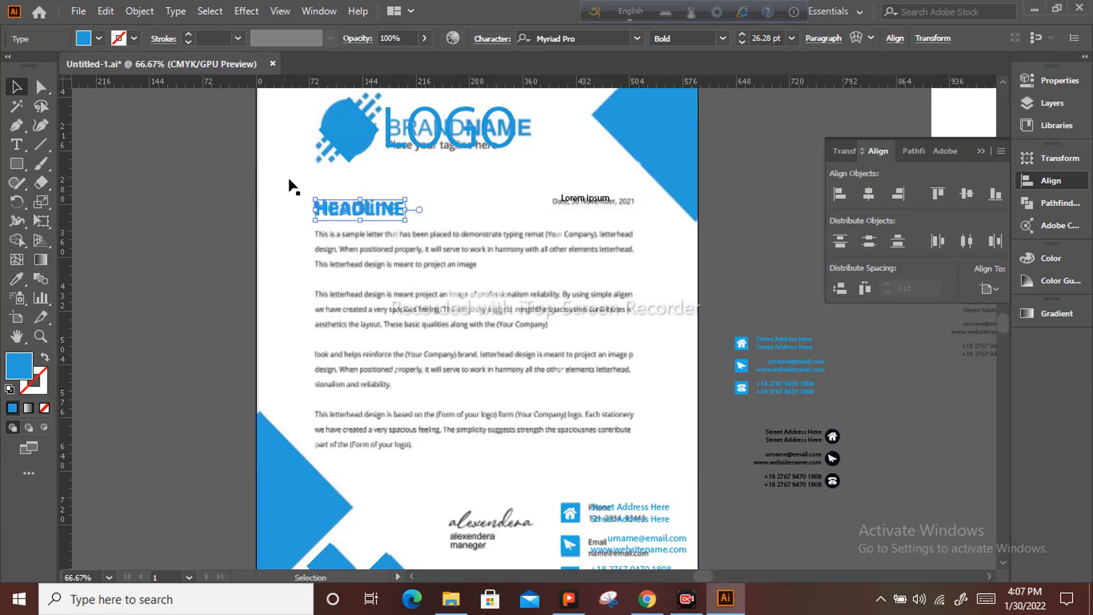
pyautogui.scroll(-1, 285, 173)
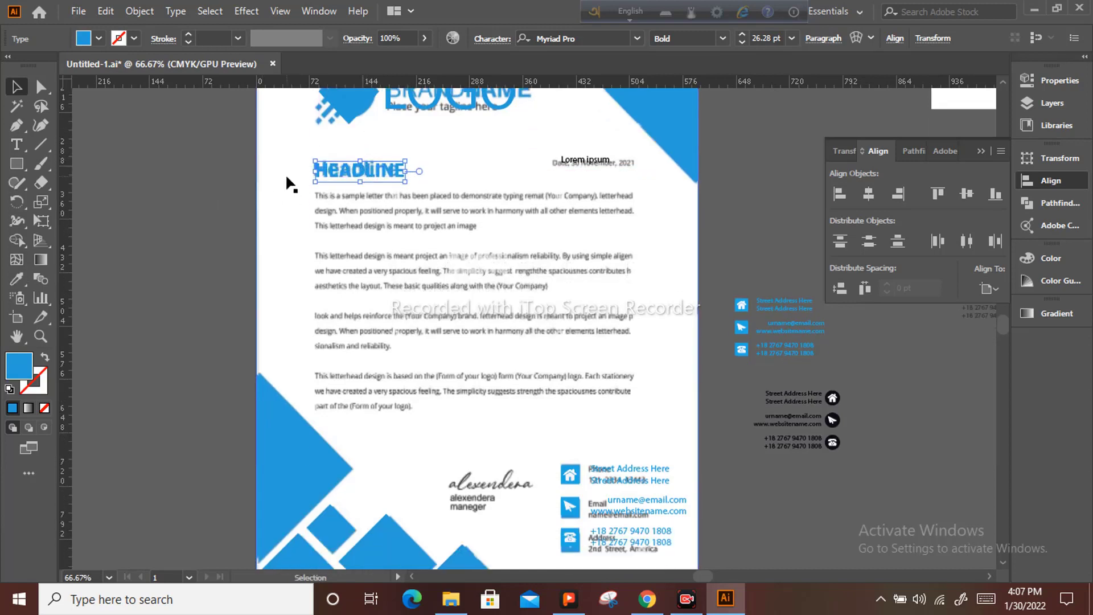
# Step: Draw an area text box of placeholder text over the first reference paragraph beneath the headline
pyautogui.click(16, 147)
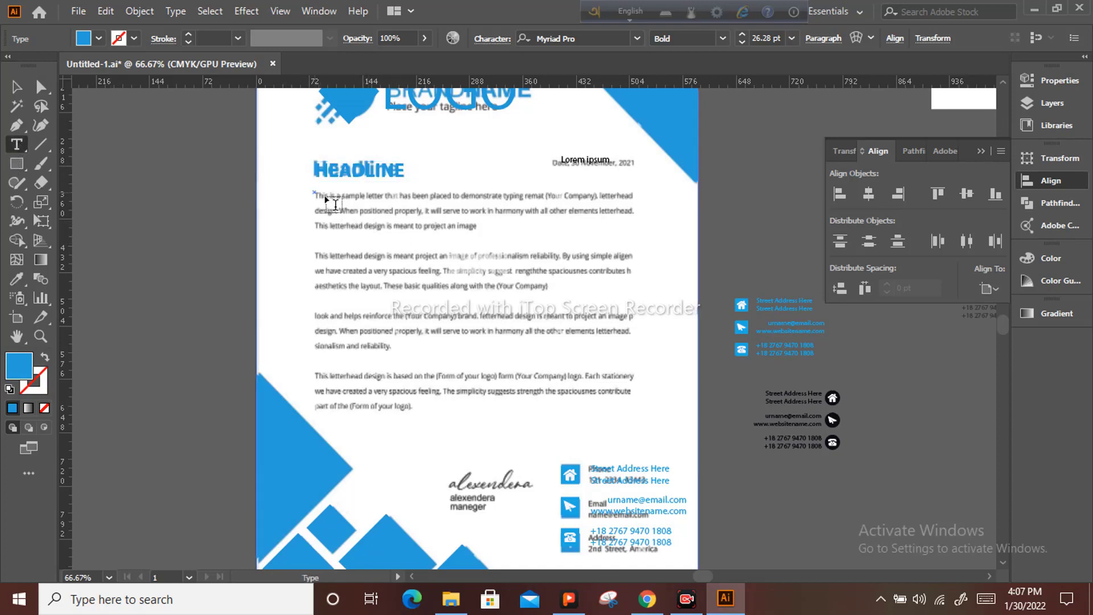
pyautogui.moveTo(315, 193); pyautogui.dragTo(634, 237)
pyautogui.press('Escape')
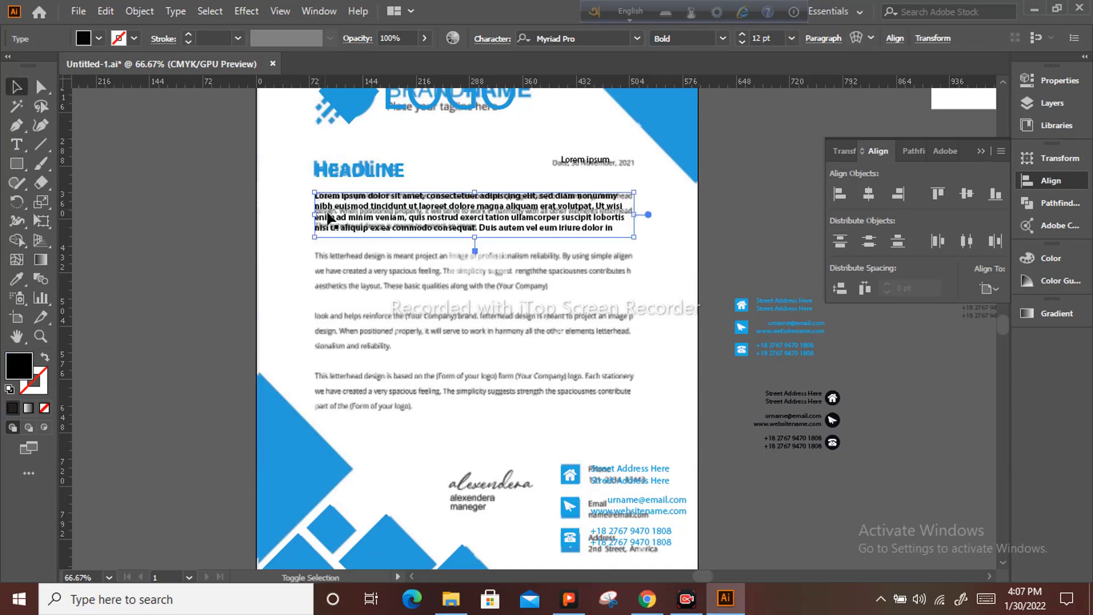
# Step: Try to line up the headline and the first paragraph by nudging them sideways
pyautogui.press('Right')
pyautogui.press('Right')
pyautogui.press('Right')
pyautogui.press('Right')
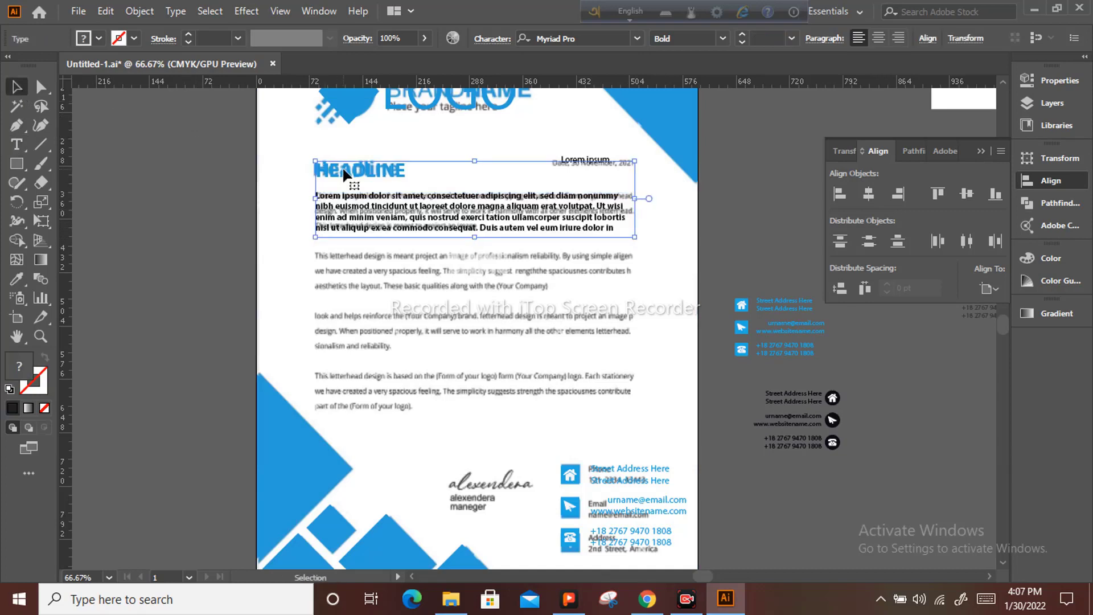
pyautogui.click(409, 138)
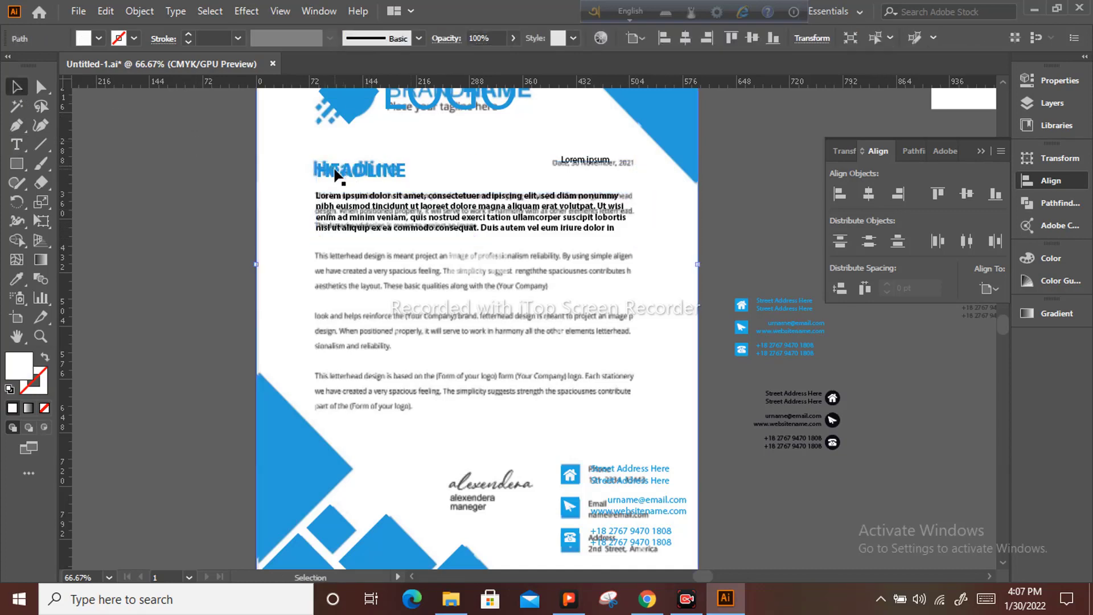
pyautogui.click(336, 174)
pyautogui.press('Left')
pyautogui.press('Left')
pyautogui.press('Left')
pyautogui.press('Left')
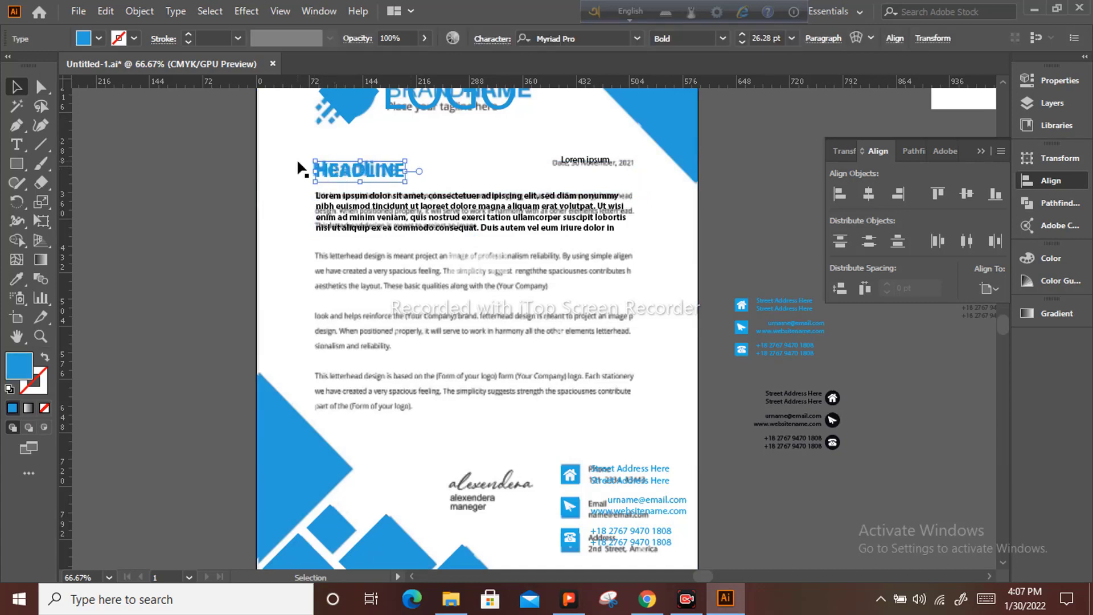
pyautogui.click(345, 211)
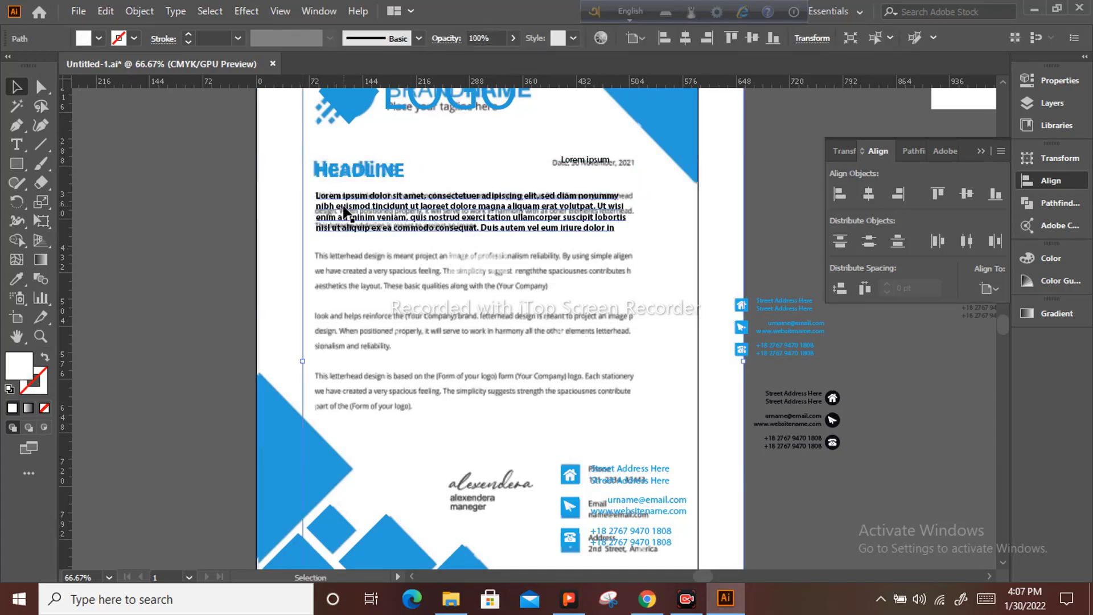
pyautogui.hotkey('ctrl', 'z')
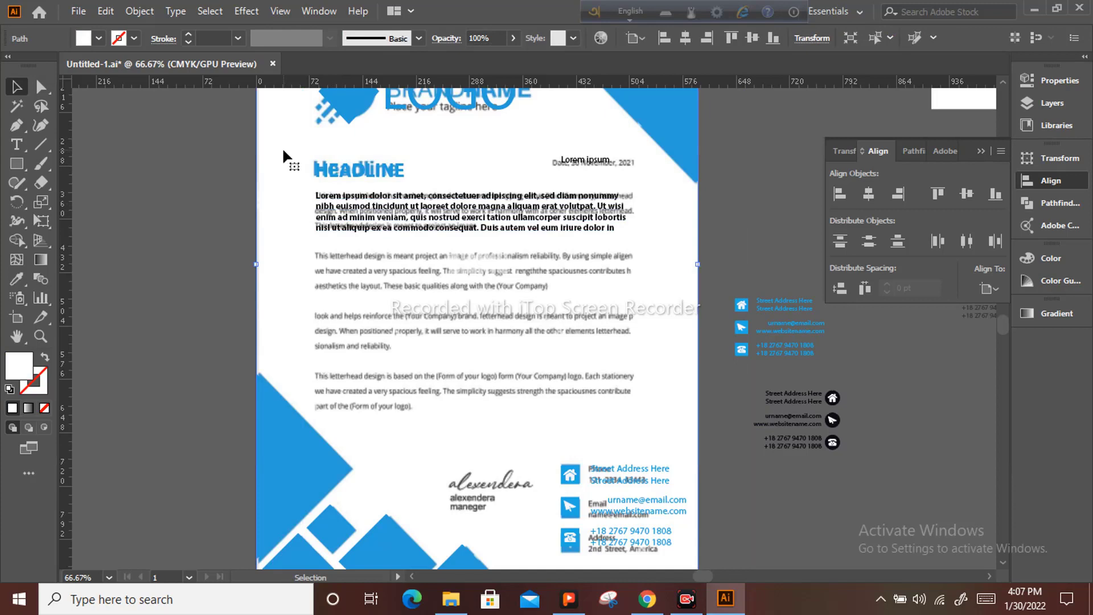
pyautogui.hotkey('ctrl', 'shift', 'a')
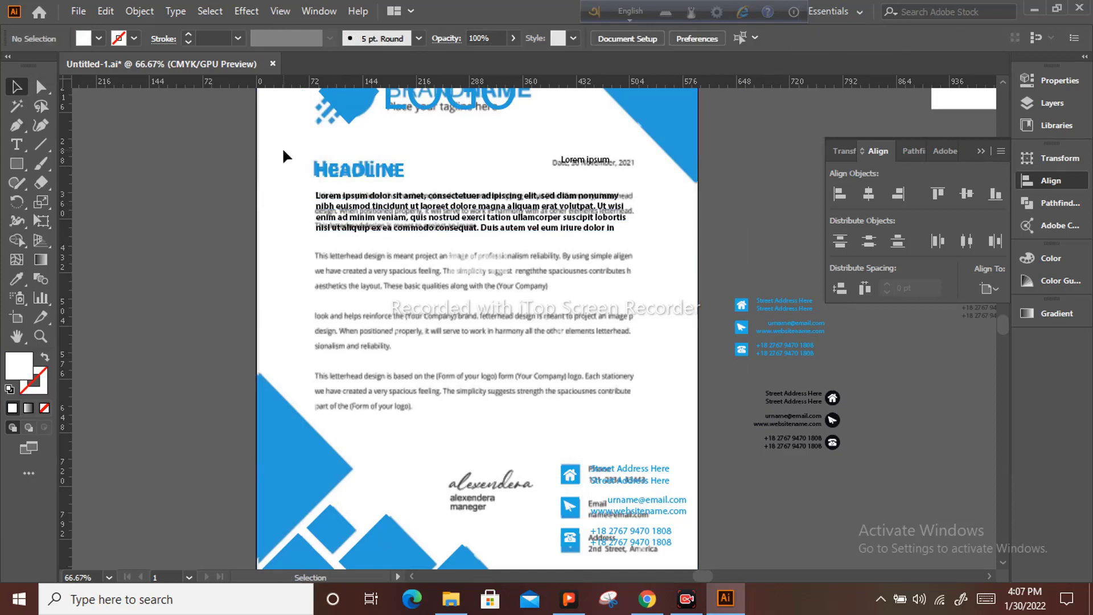
# Step: Align the left edges of the headline and the first placeholder paragraph
pyautogui.click(335, 170)
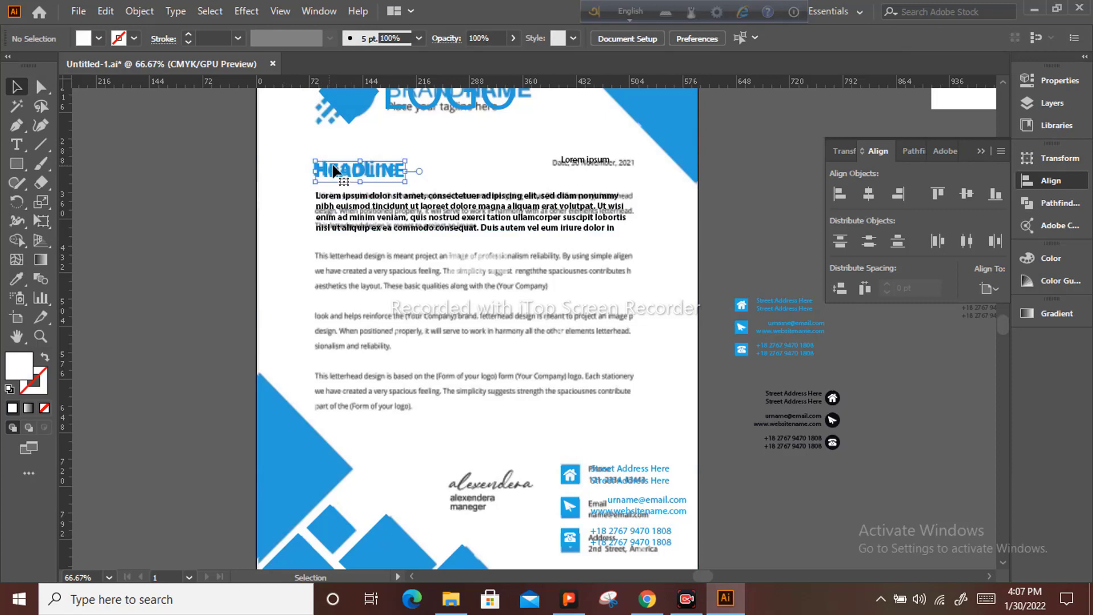
pyautogui.click(344, 172)
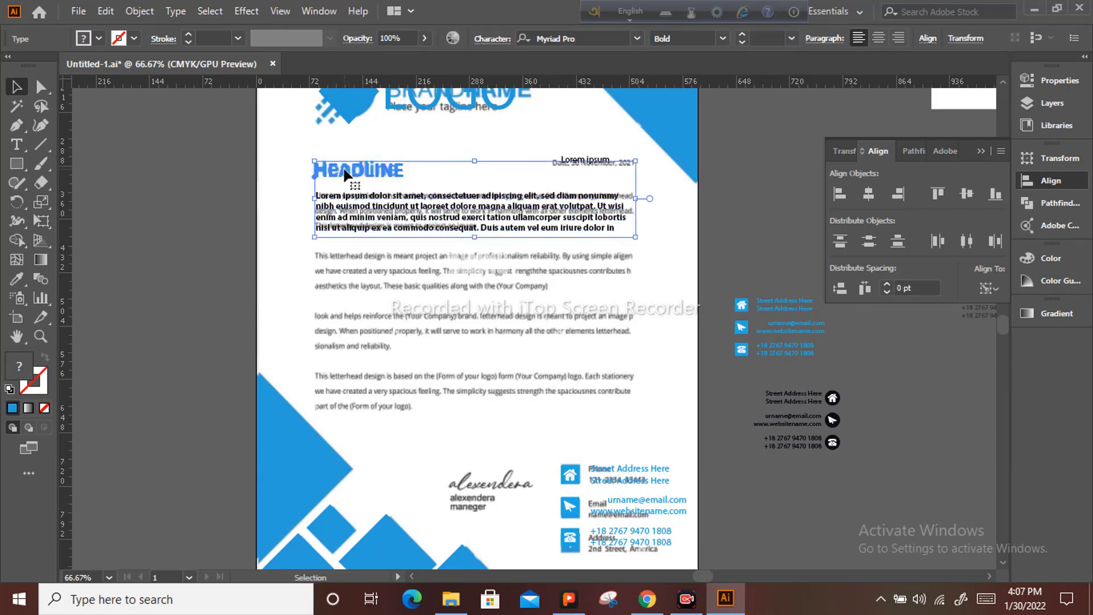
pyautogui.click(837, 191)
# Step: Draw three more area text boxes of placeholder text over the second, third and fourth reference paragraphs
pyautogui.scroll(-3, 433, 211)
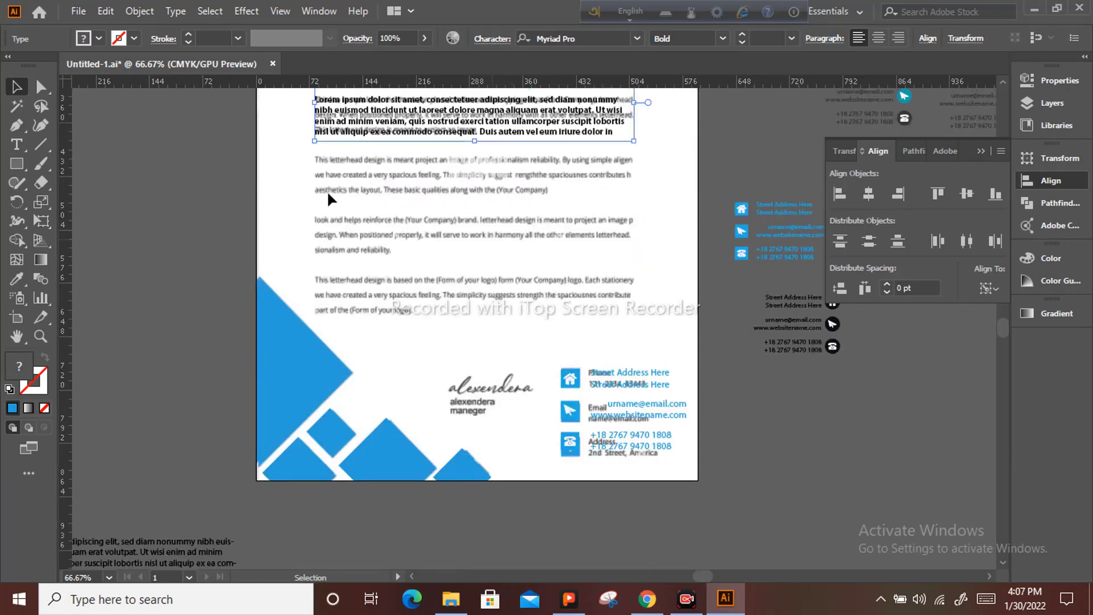
pyautogui.click(17, 144)
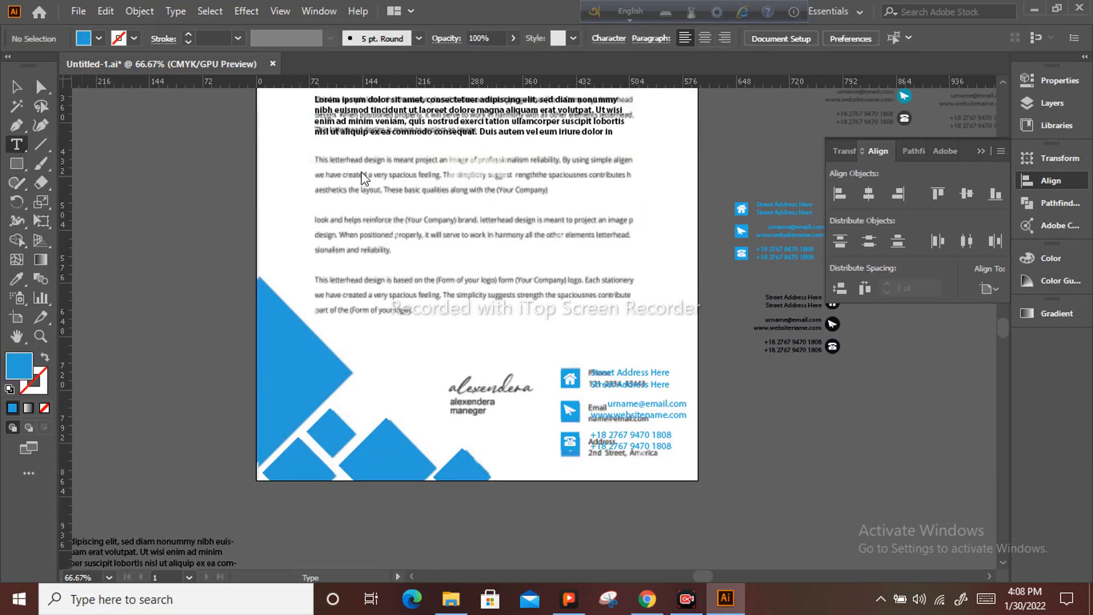
pyautogui.moveTo(317, 156); pyautogui.dragTo(637, 197)
pyautogui.click(325, 227)
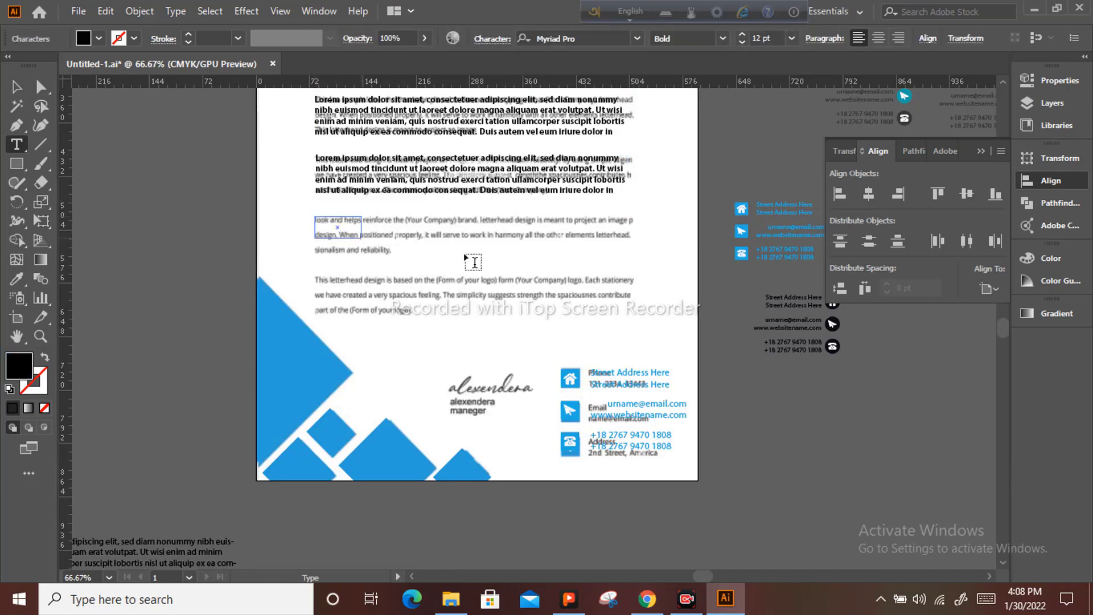
pyautogui.moveTo(630, 255); pyautogui.dragTo(634, 258)
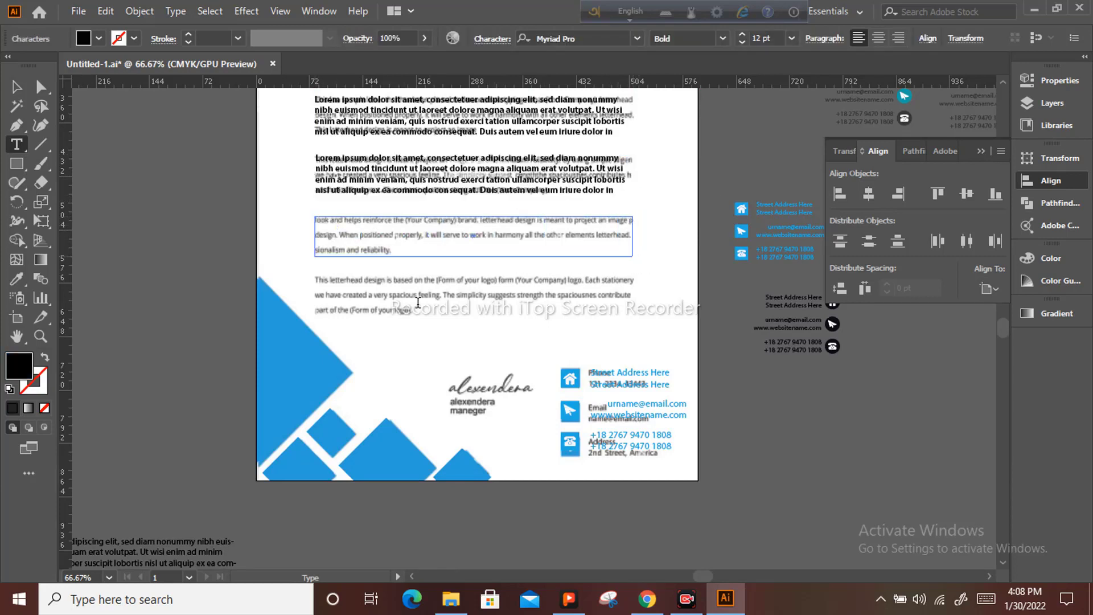
pyautogui.moveTo(316, 277); pyautogui.dragTo(628, 316)
# Step: Align the left edges of all four body paragraphs, using the first paragraph as the key object
pyautogui.scroll(3, 267, 250)
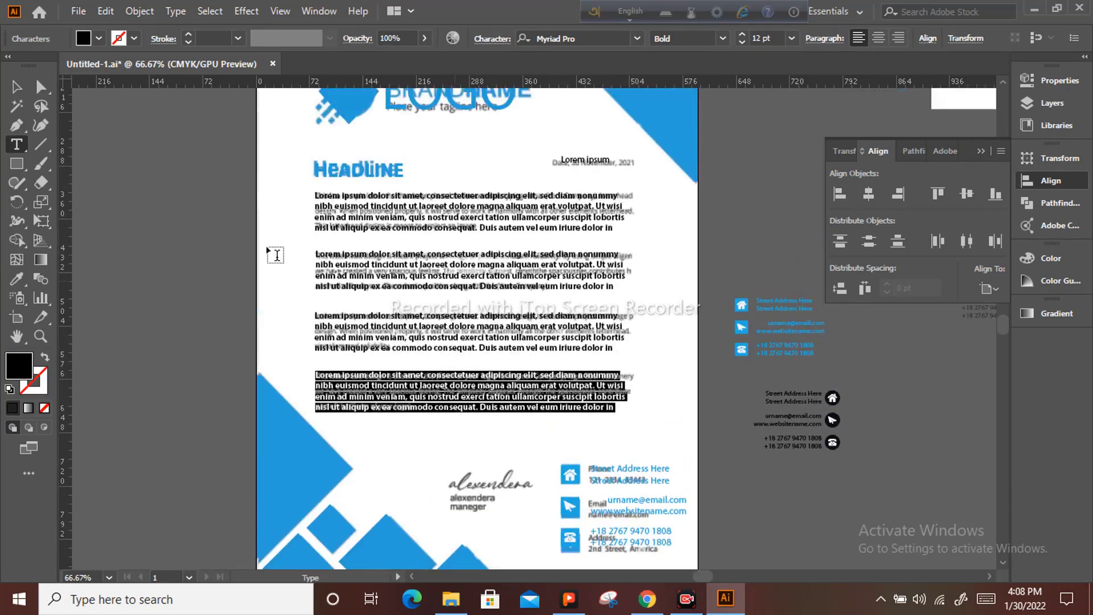
pyautogui.press('Escape')
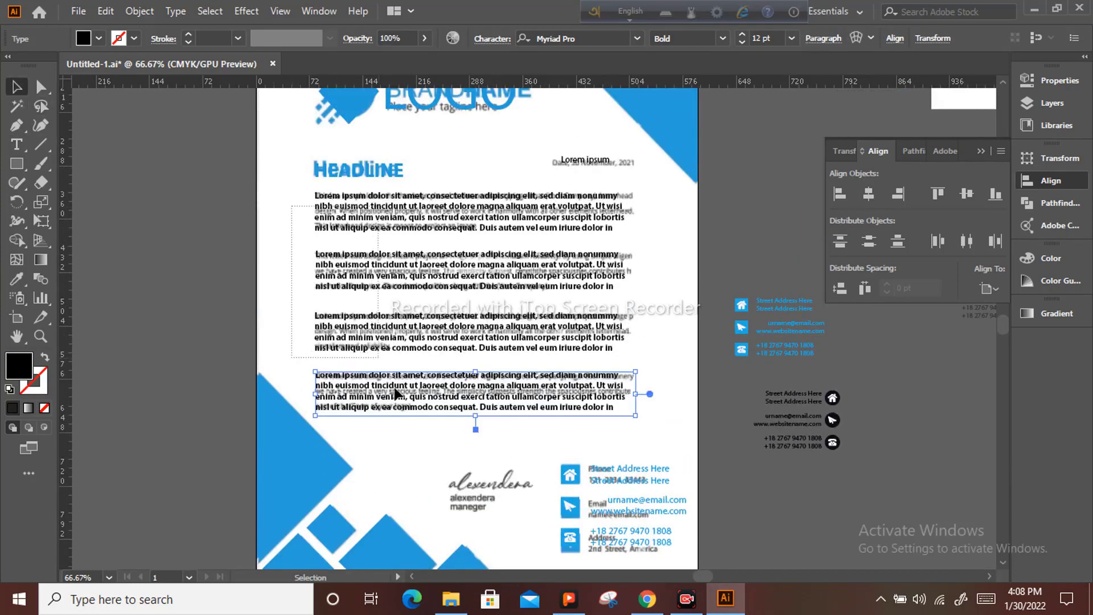
pyautogui.hotkey('ctrl', 'a')
pyautogui.click(364, 222)
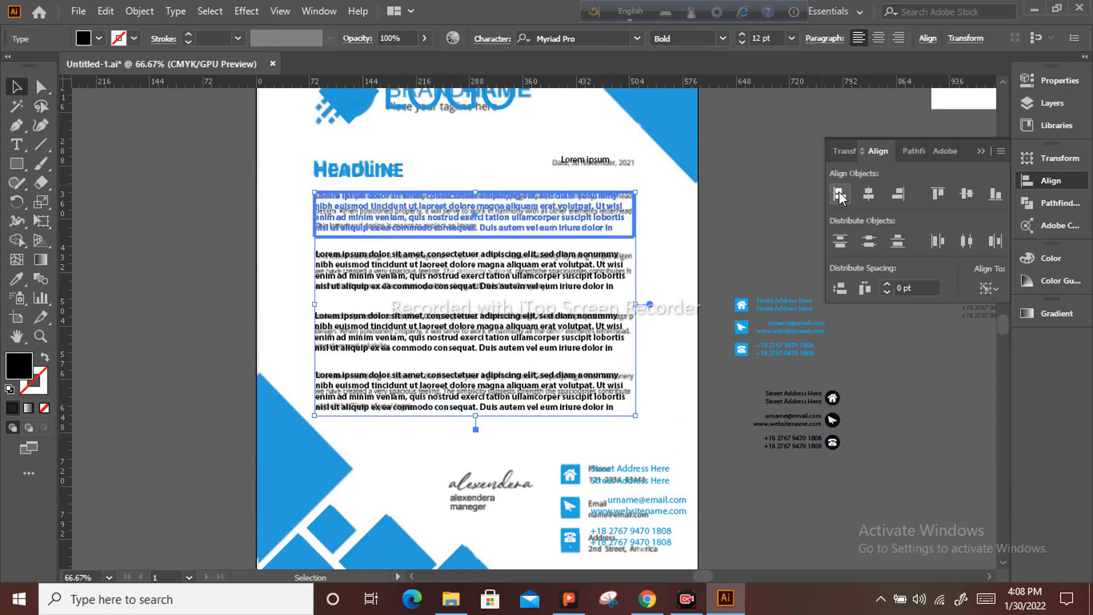
pyautogui.click(840, 194)
pyautogui.click(981, 151)
# Step: Add the point text "signuture" over the printed name beneath the reference signature
pyautogui.scroll(-3, 677, 308)
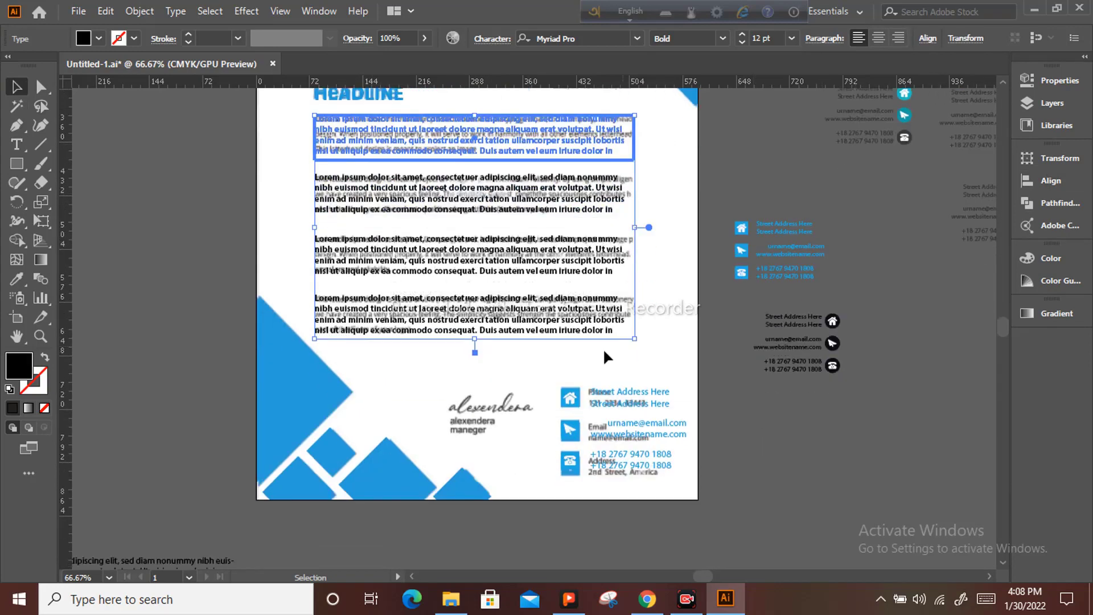
pyautogui.click(534, 377)
pyautogui.scroll(-3, 280, 275)
pyautogui.click(17, 144)
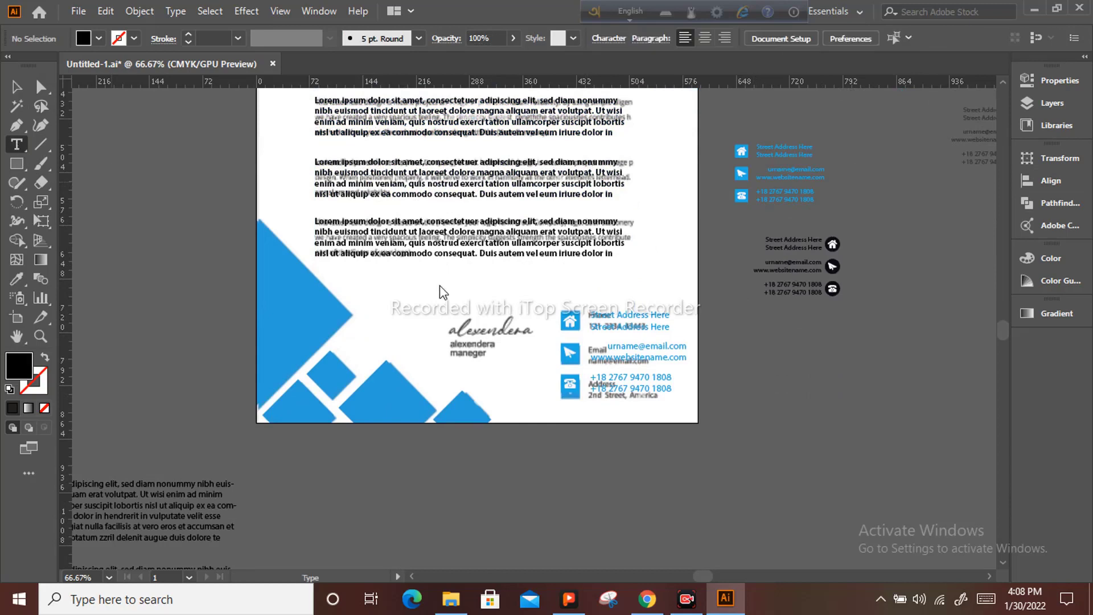
pyautogui.click(457, 343)
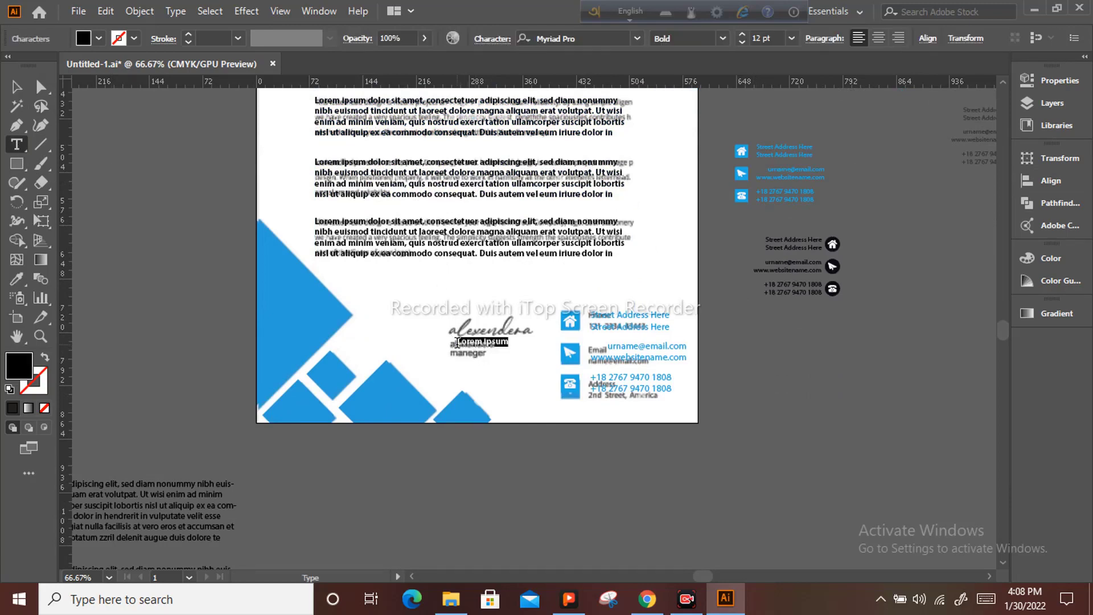
pyautogui.press('BackSpace')
pyautogui.click(16, 87)
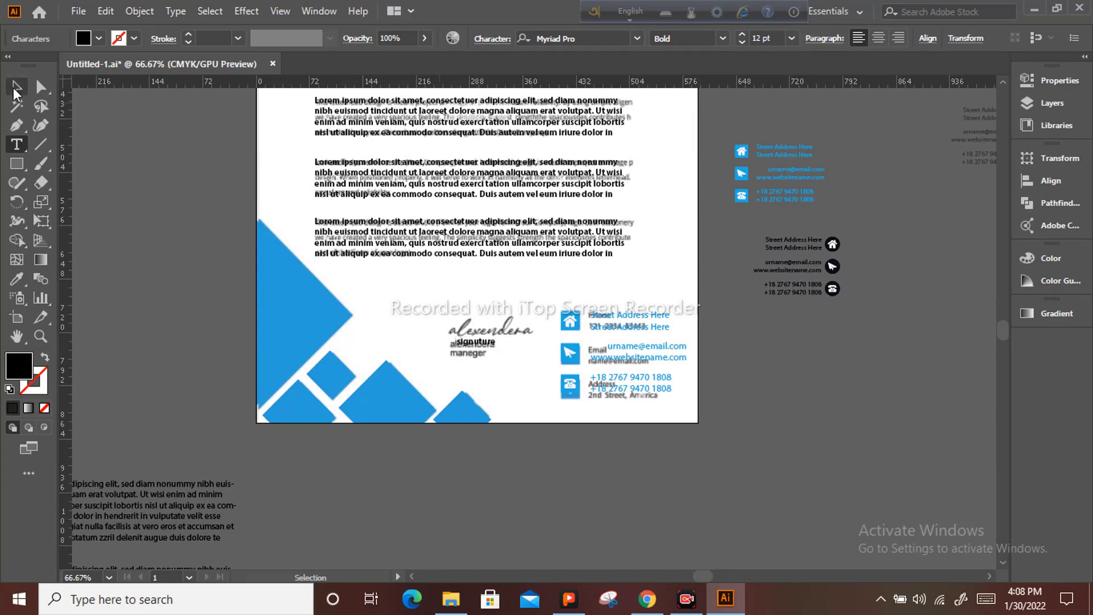
# Step: Move the signature label slightly down and centre it horizontally on the page
pyautogui.moveTo(484, 342); pyautogui.dragTo(478, 350)
pyautogui.click(1051, 180)
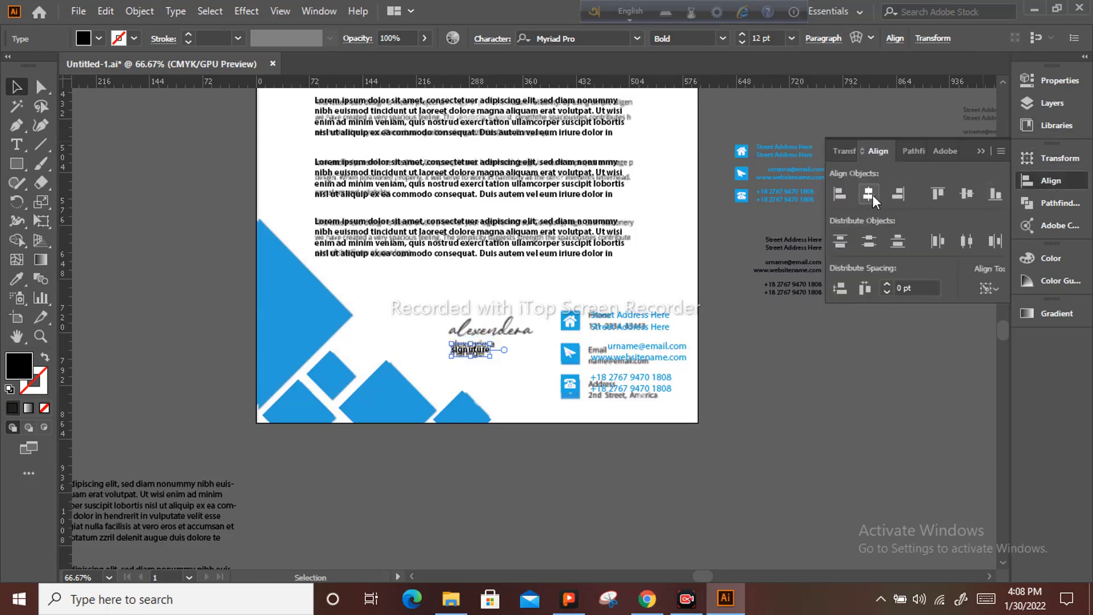
pyautogui.click(870, 194)
# Step: Enlarge the signature label to about 15.6 pt by scaling it
pyautogui.scroll(2, 507, 347)
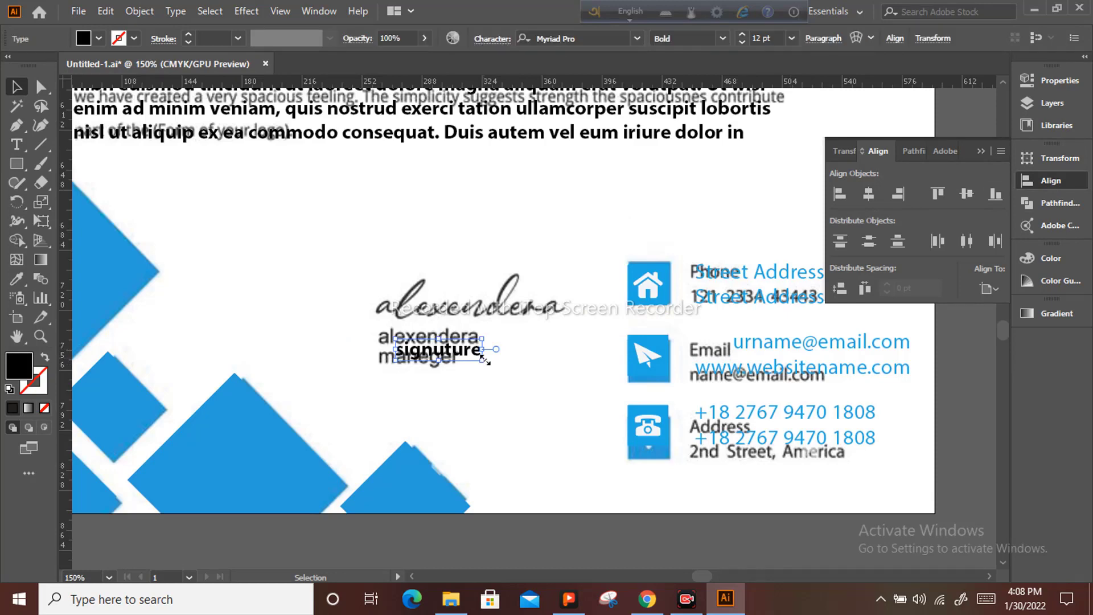
pyautogui.moveTo(484, 360); pyautogui.dragTo(497, 362)
pyautogui.scroll(-4, 498, 361)
pyautogui.click(669, 383)
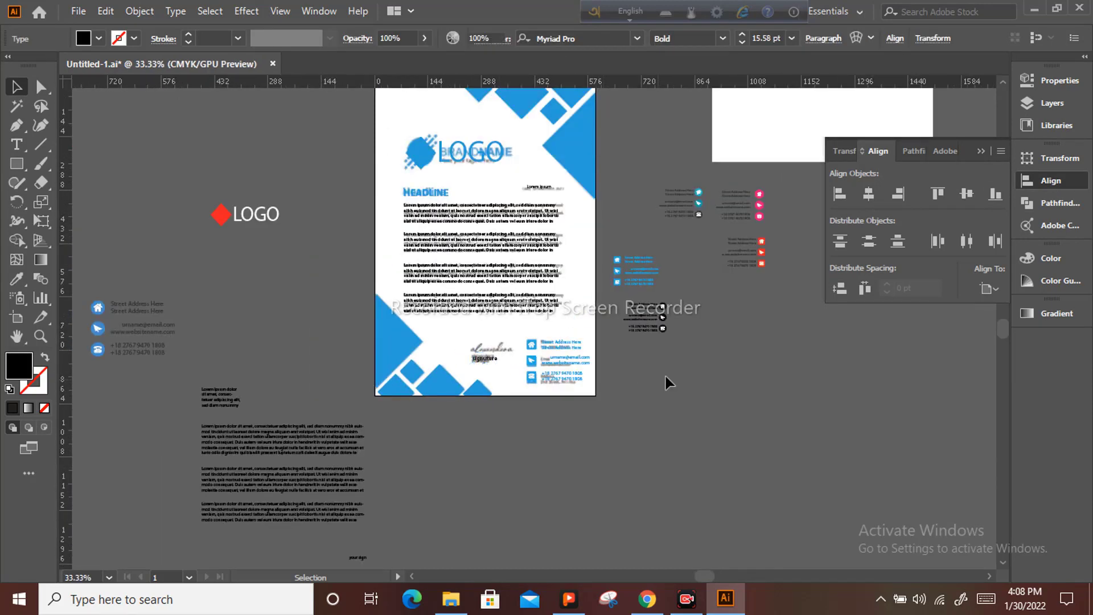
# Step: Delete the reference letterhead image lying behind the recreated elements on the page
pyautogui.scroll(2, 467, 293)
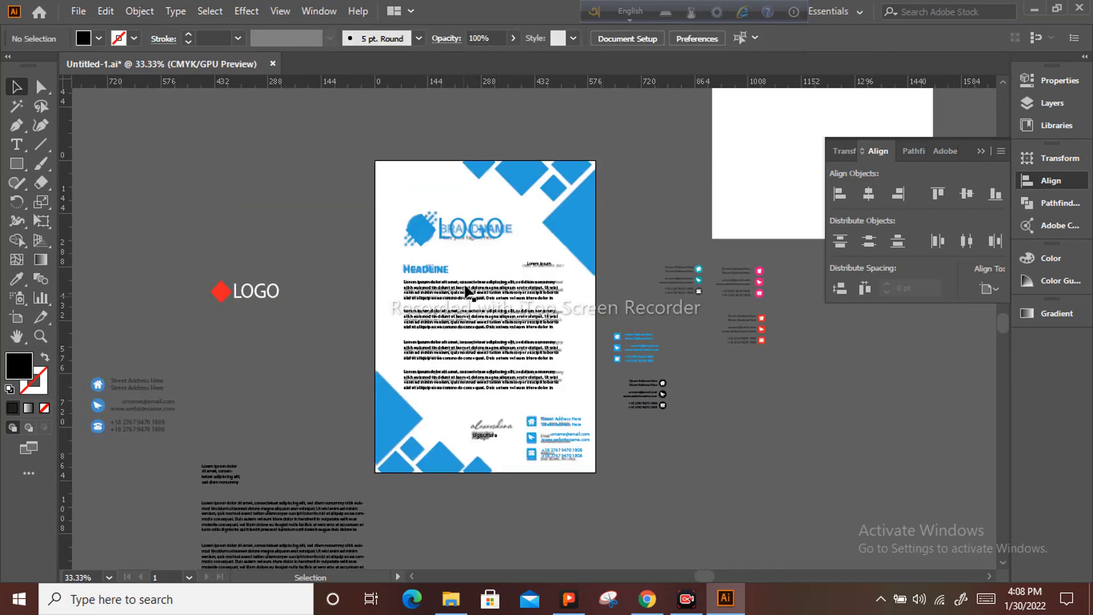
pyautogui.click(554, 244)
pyautogui.press('Delete')
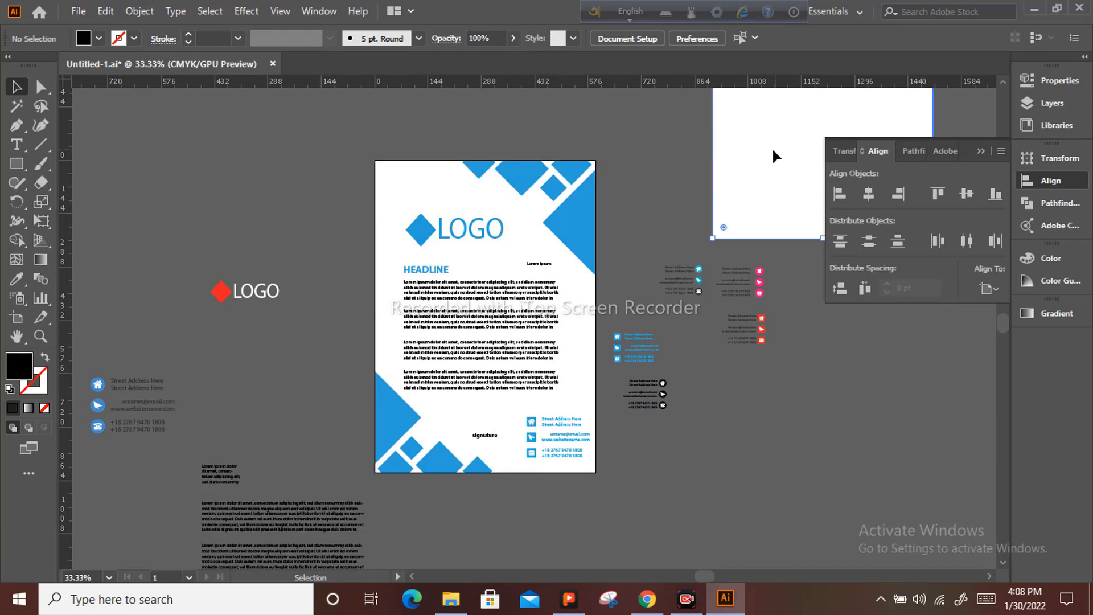
# Step: Align a white rectangle to the letterhead page so it covers the page, and send it to the back
pyautogui.moveTo(771, 147); pyautogui.dragTo(478, 340)
pyautogui.click(897, 195)
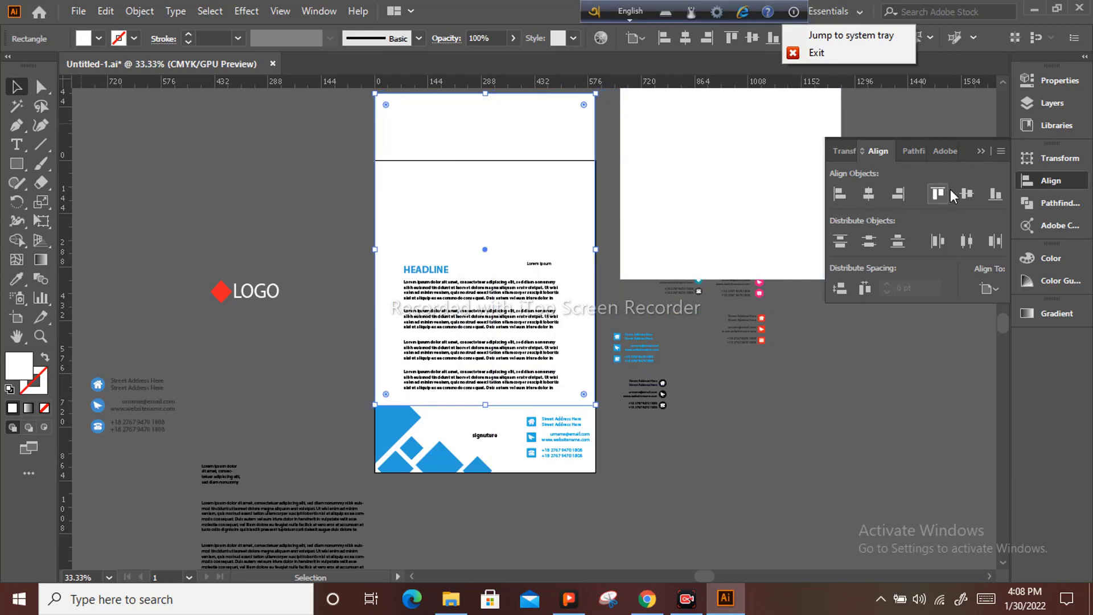
pyautogui.click(939, 193)
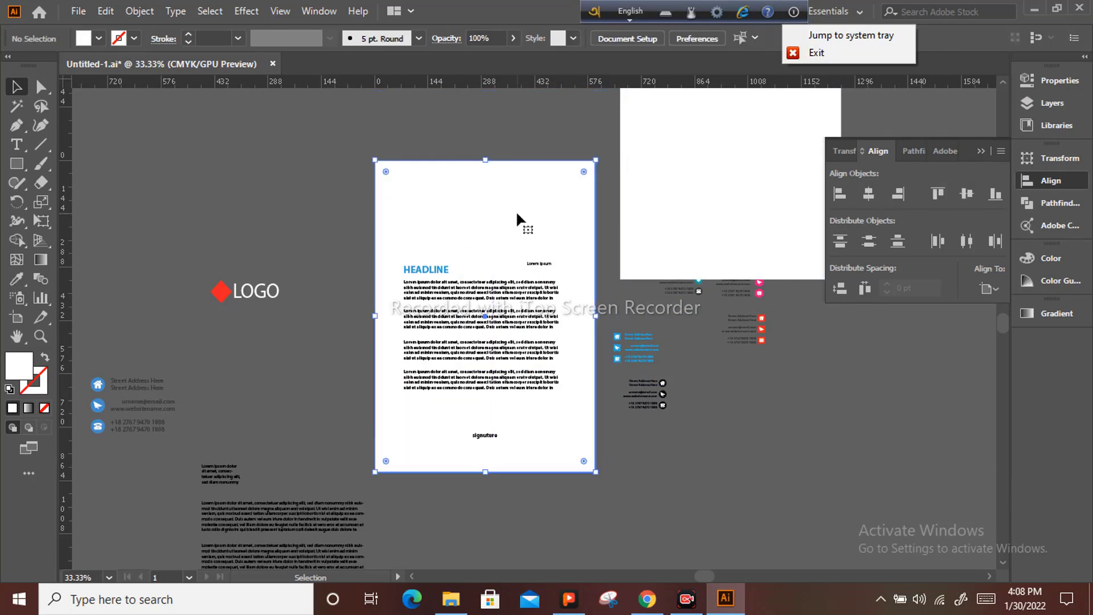
pyautogui.rightClick(516, 210)
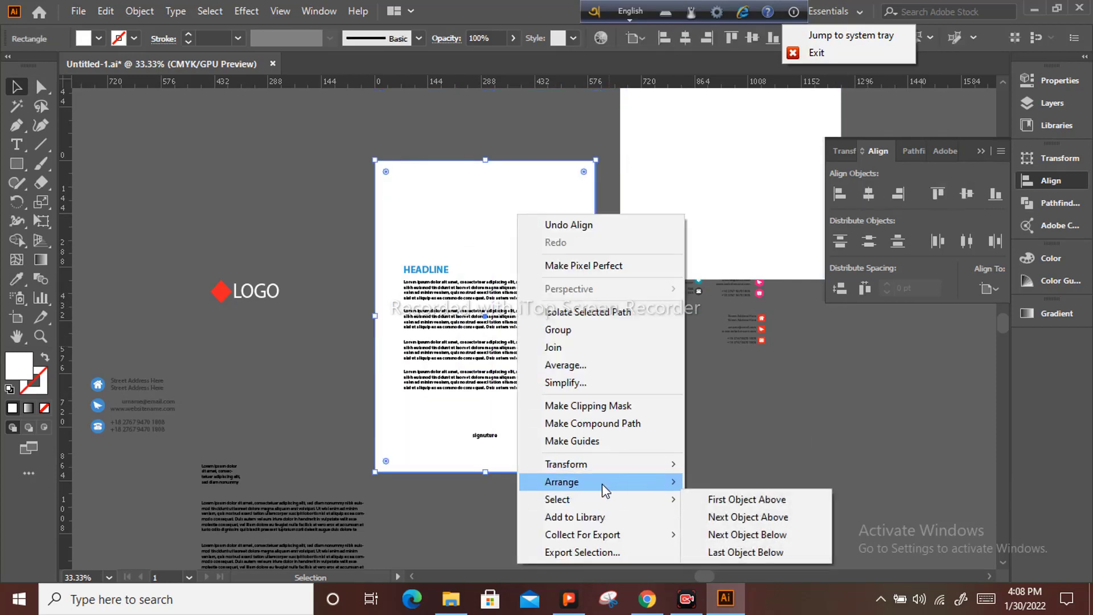
pyautogui.moveTo(595, 482)
pyautogui.click(749, 535)
pyautogui.click(746, 473)
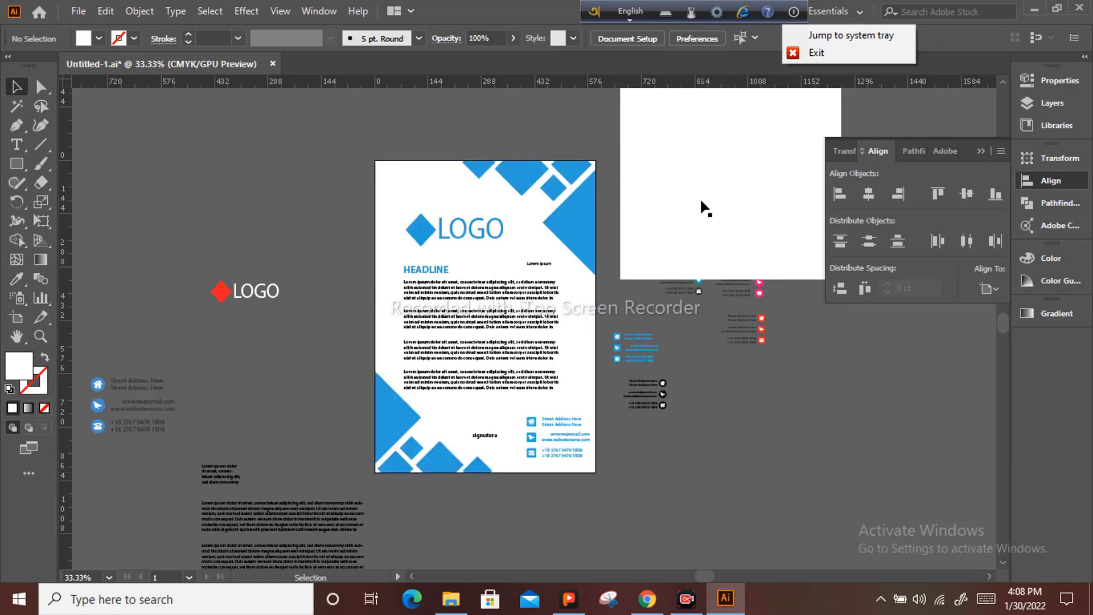
# Step: Delete the surplus white rectangle from the pair beside the letterhead page
pyautogui.click(702, 205)
pyautogui.moveTo(699, 197)
pyautogui.mouseDown()
pyautogui.moveTo(632, 216)
pyautogui.moveTo(490, 333)
pyautogui.moveTo(690, 179)
pyautogui.mouseUp()
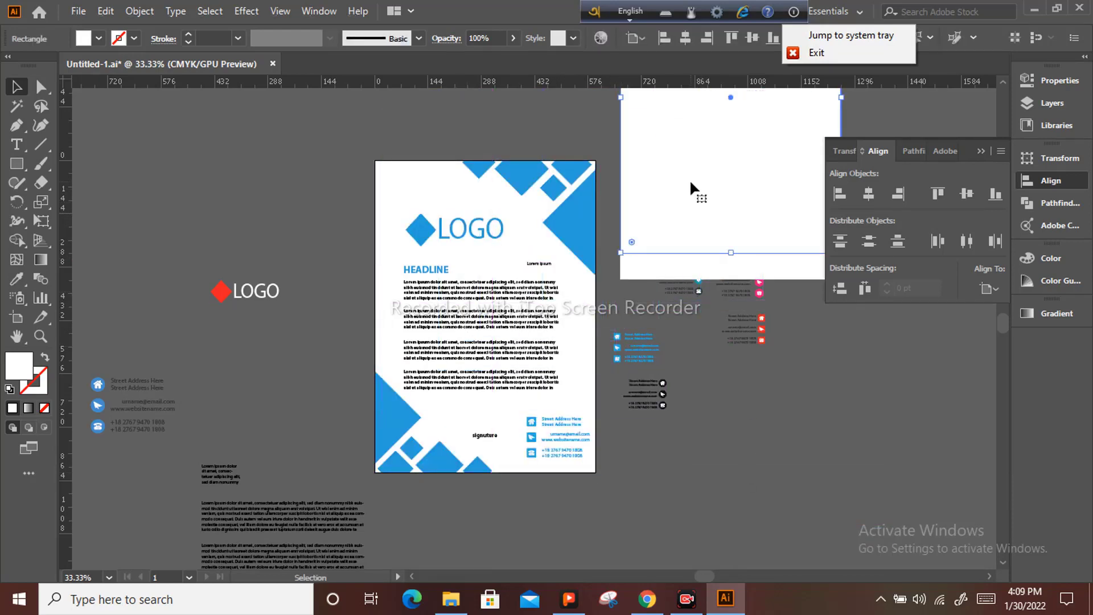
pyautogui.press('Delete')
# Step: Centre the remaining white rectangle horizontally and vertically on the letterhead page
pyautogui.click(720, 183)
pyautogui.click(868, 194)
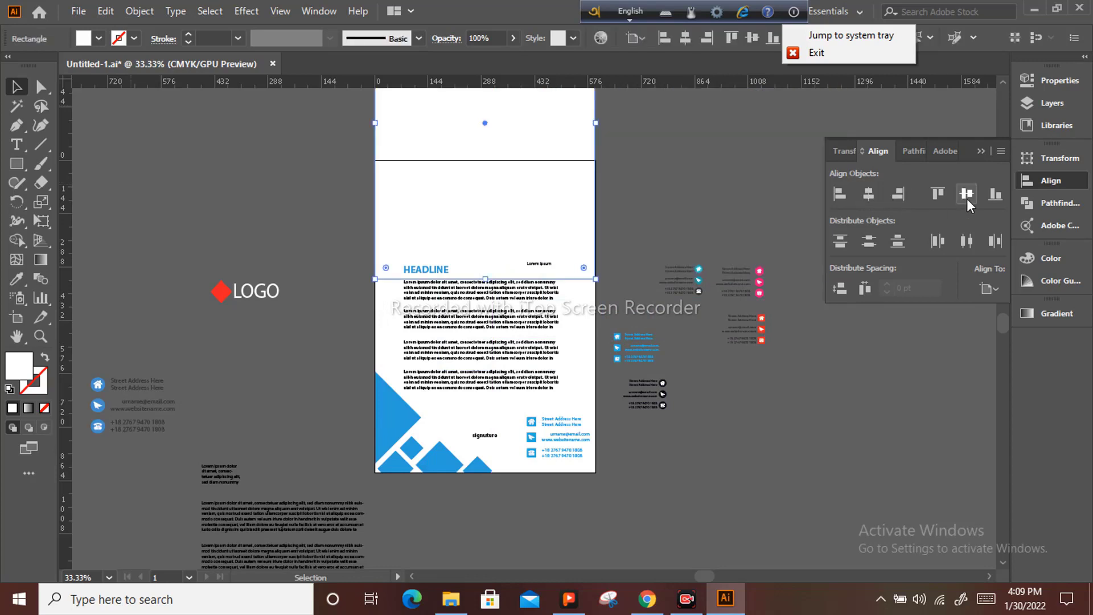
pyautogui.click(970, 199)
# Step: Bring the centred rectangle to the front and swap its fill and stroke, leaving only a white outline
pyautogui.rightClick(560, 210)
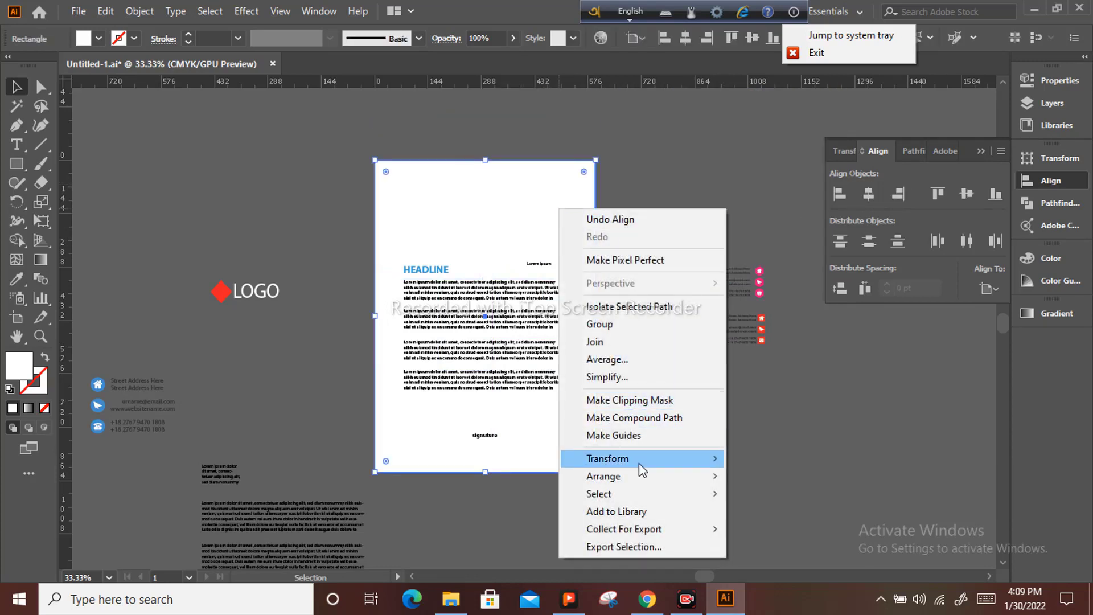
pyautogui.moveTo(644, 481)
pyautogui.click(766, 476)
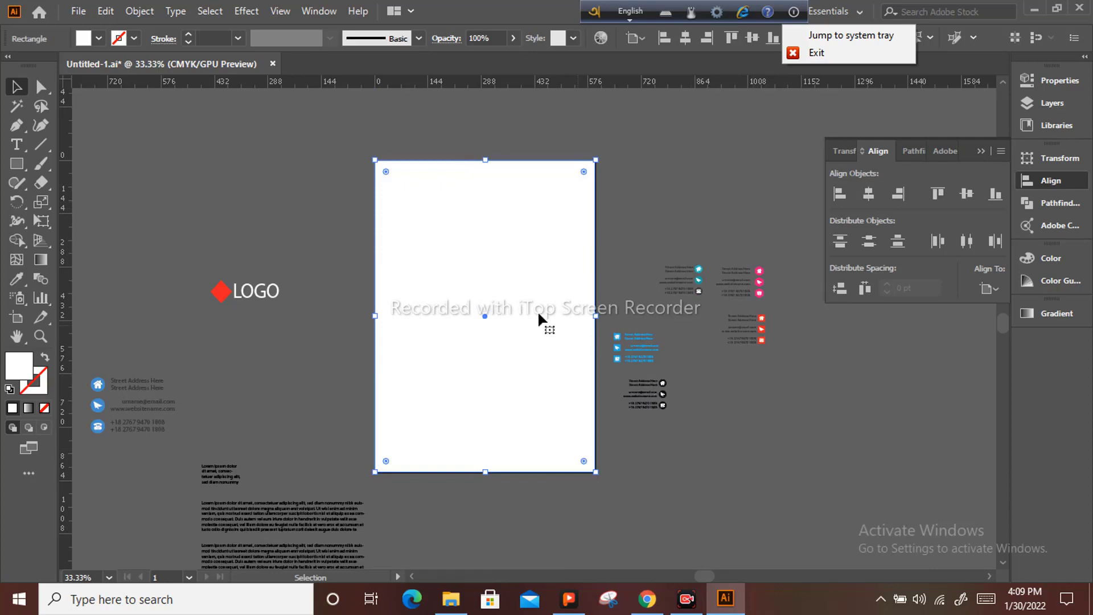
pyautogui.click(46, 358)
pyautogui.click(333, 186)
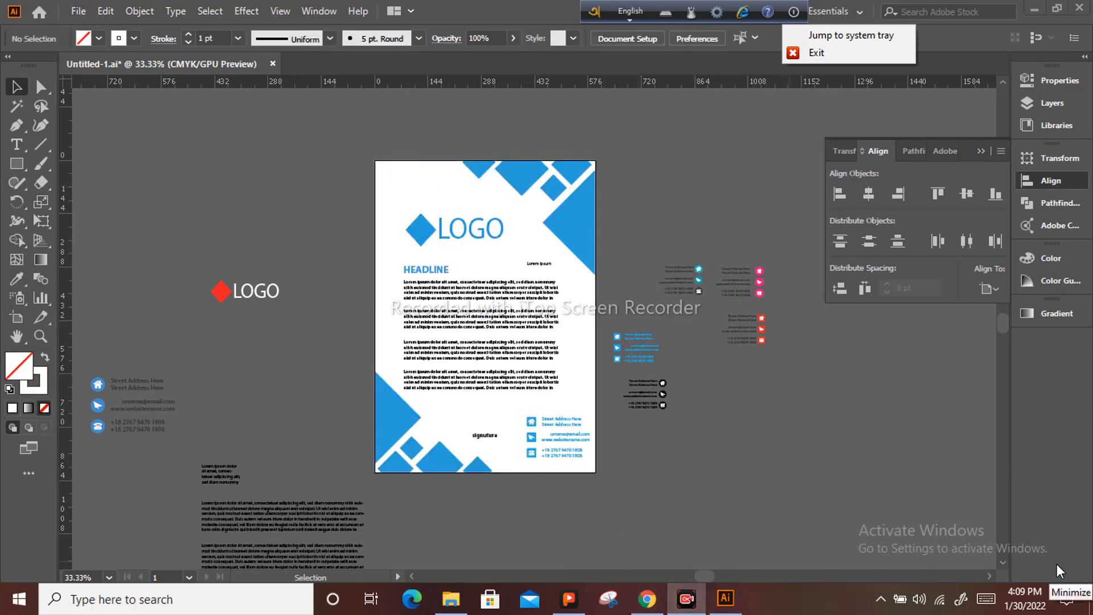
# Step: Select all the letterhead artwork with the page-sized outline rectangle and make a clipping mask from them
pyautogui.moveTo(390, 183); pyautogui.dragTo(602, 487)
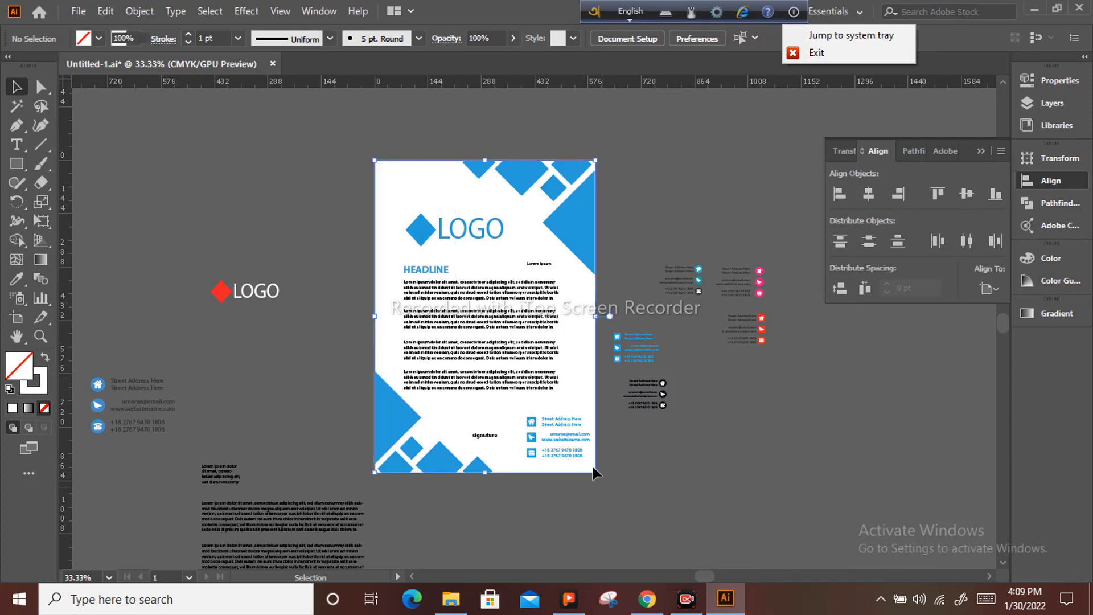
pyautogui.rightClick(501, 344)
pyautogui.click(587, 218)
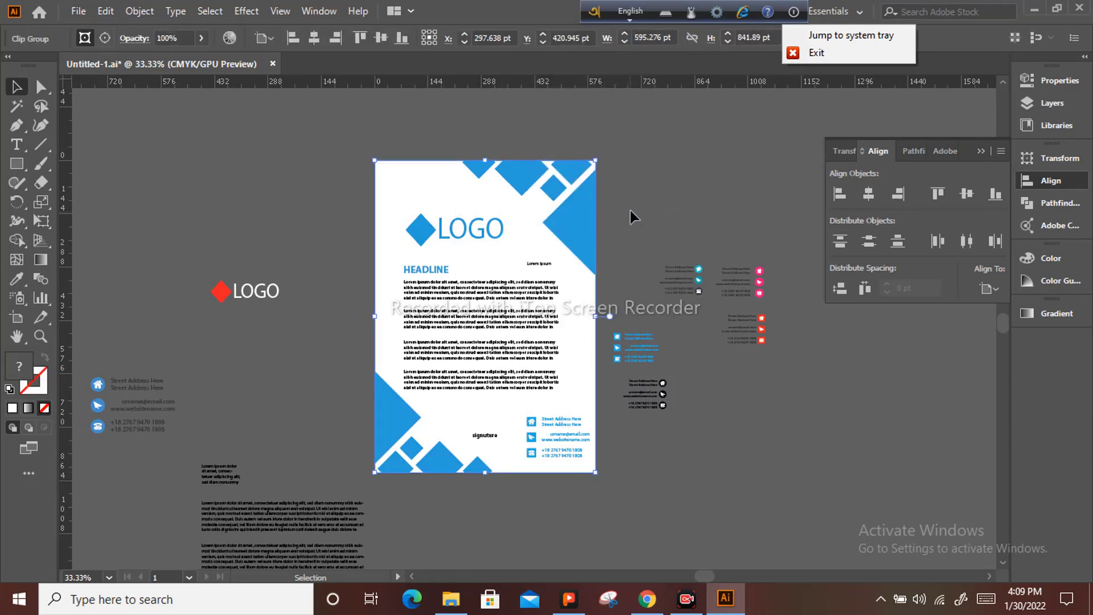
pyautogui.click(631, 209)
pyautogui.scroll(1, 631, 210)
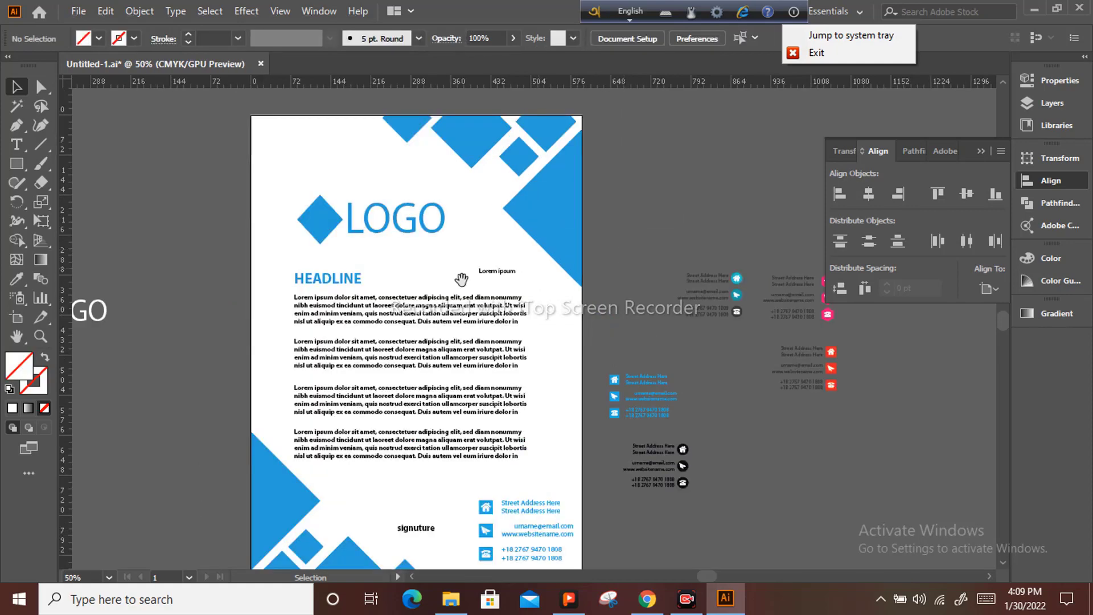
pyautogui.moveTo(462, 280); pyautogui.dragTo(543, 266)
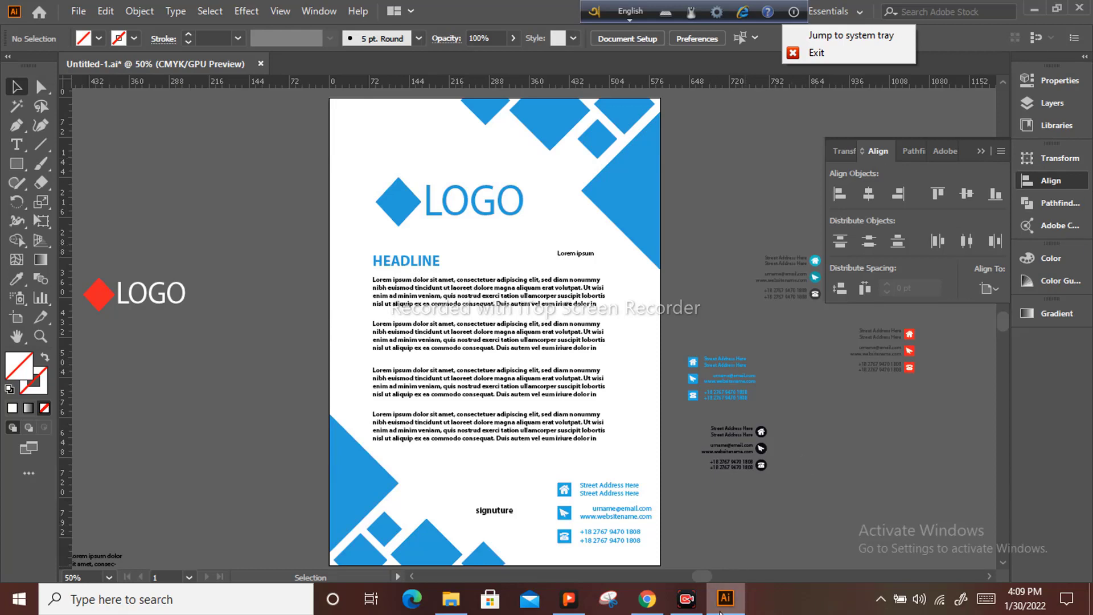
pyautogui.click(690, 601)
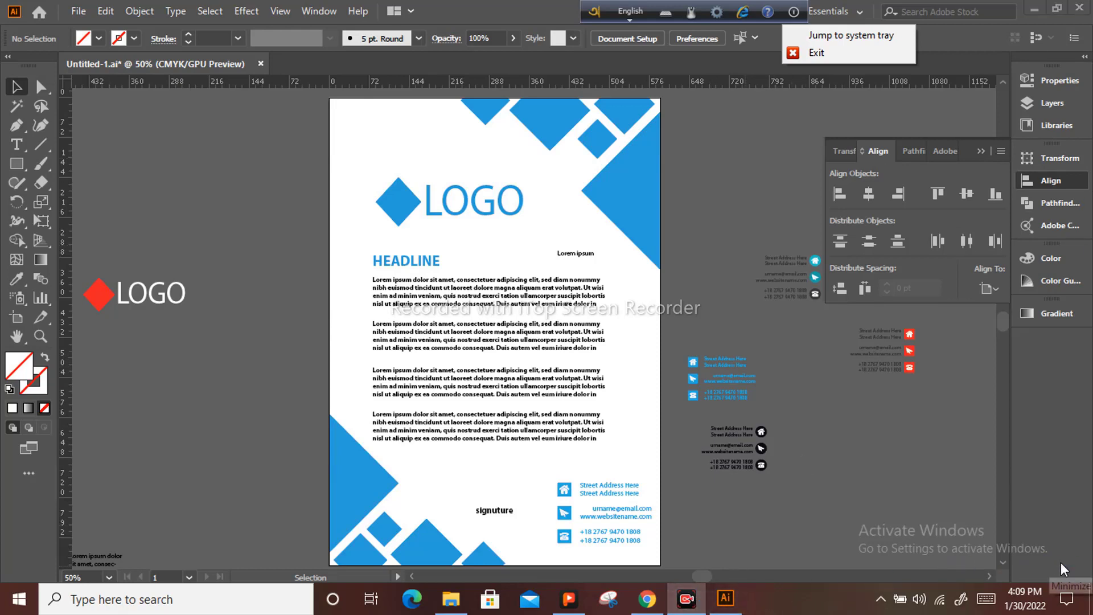
# Step: Scale the clipped letterhead group proportionally about its centre to about 602 × 851 pt, slightly beyond the page edges
pyautogui.click(495, 331)
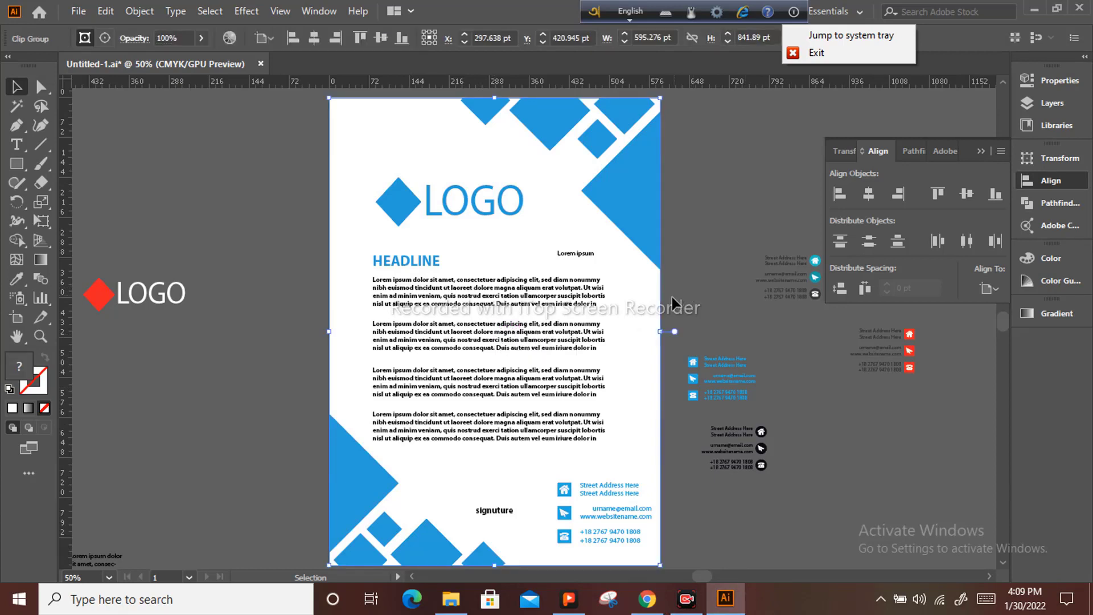
pyautogui.moveTo(663, 567); pyautogui.dragTo(647, 543)
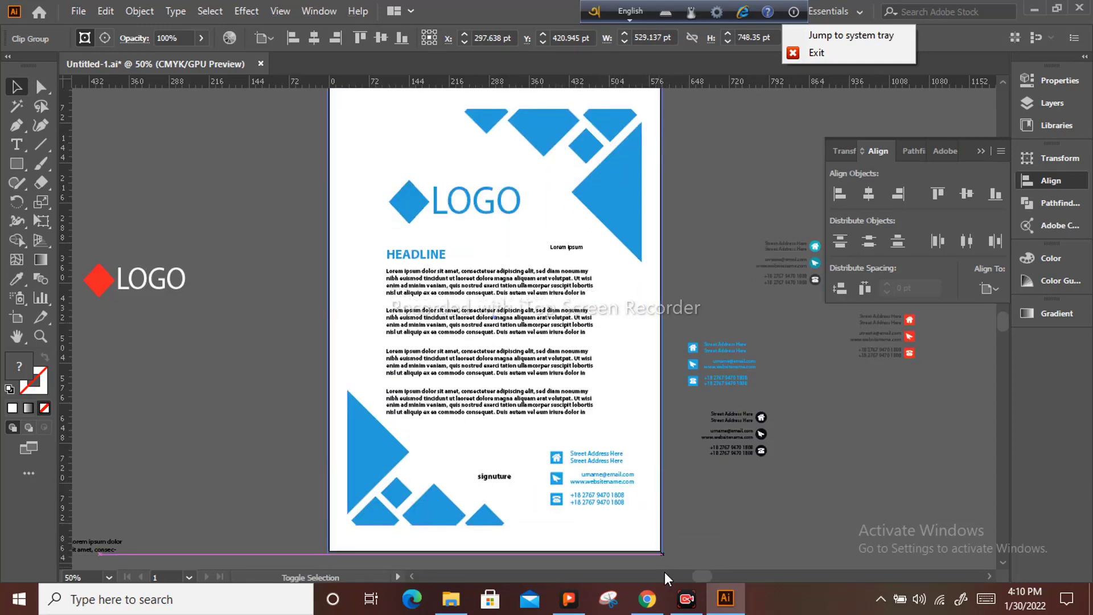
pyautogui.scroll(-2, 664, 572)
pyautogui.moveTo(665, 504)
pyautogui.mouseDown()
pyautogui.moveTo(720, 514)
pyautogui.moveTo(700, 531)
pyautogui.moveTo(663, 510)
pyautogui.mouseUp()
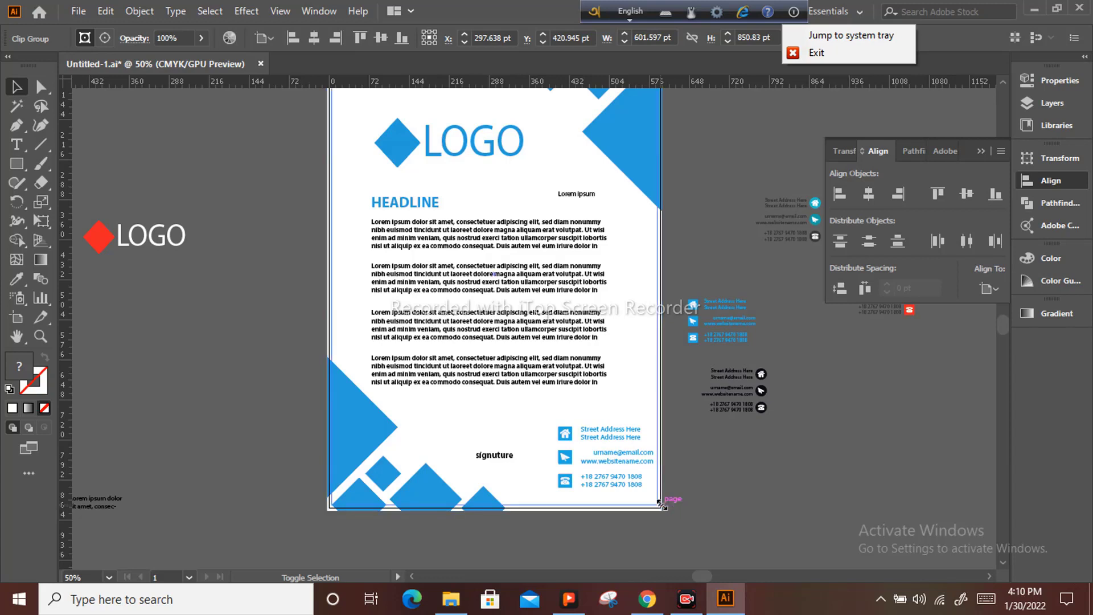
pyautogui.click(672, 508)
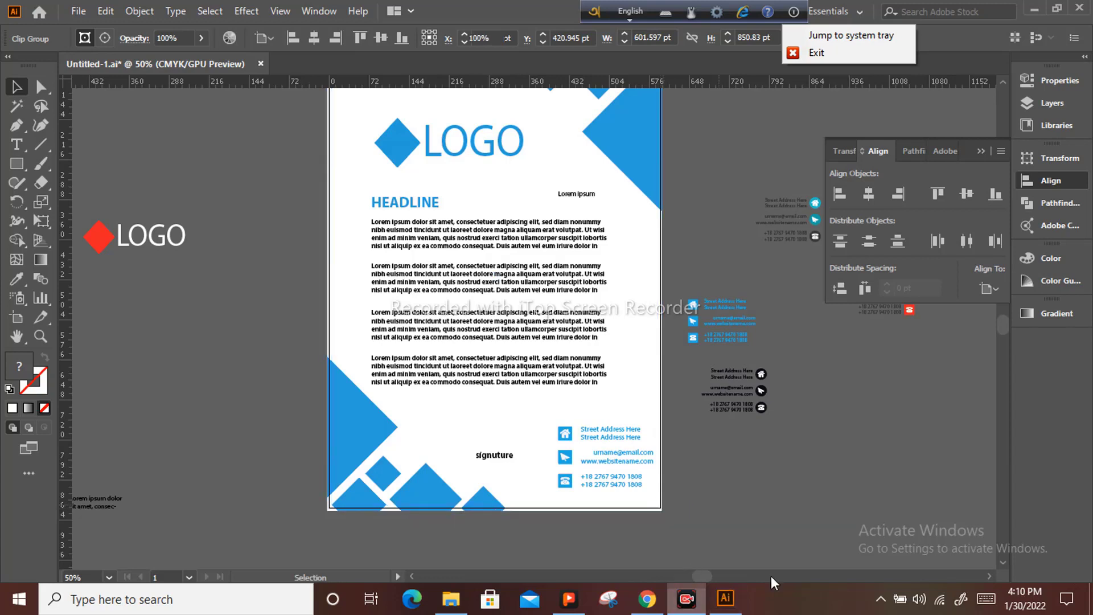